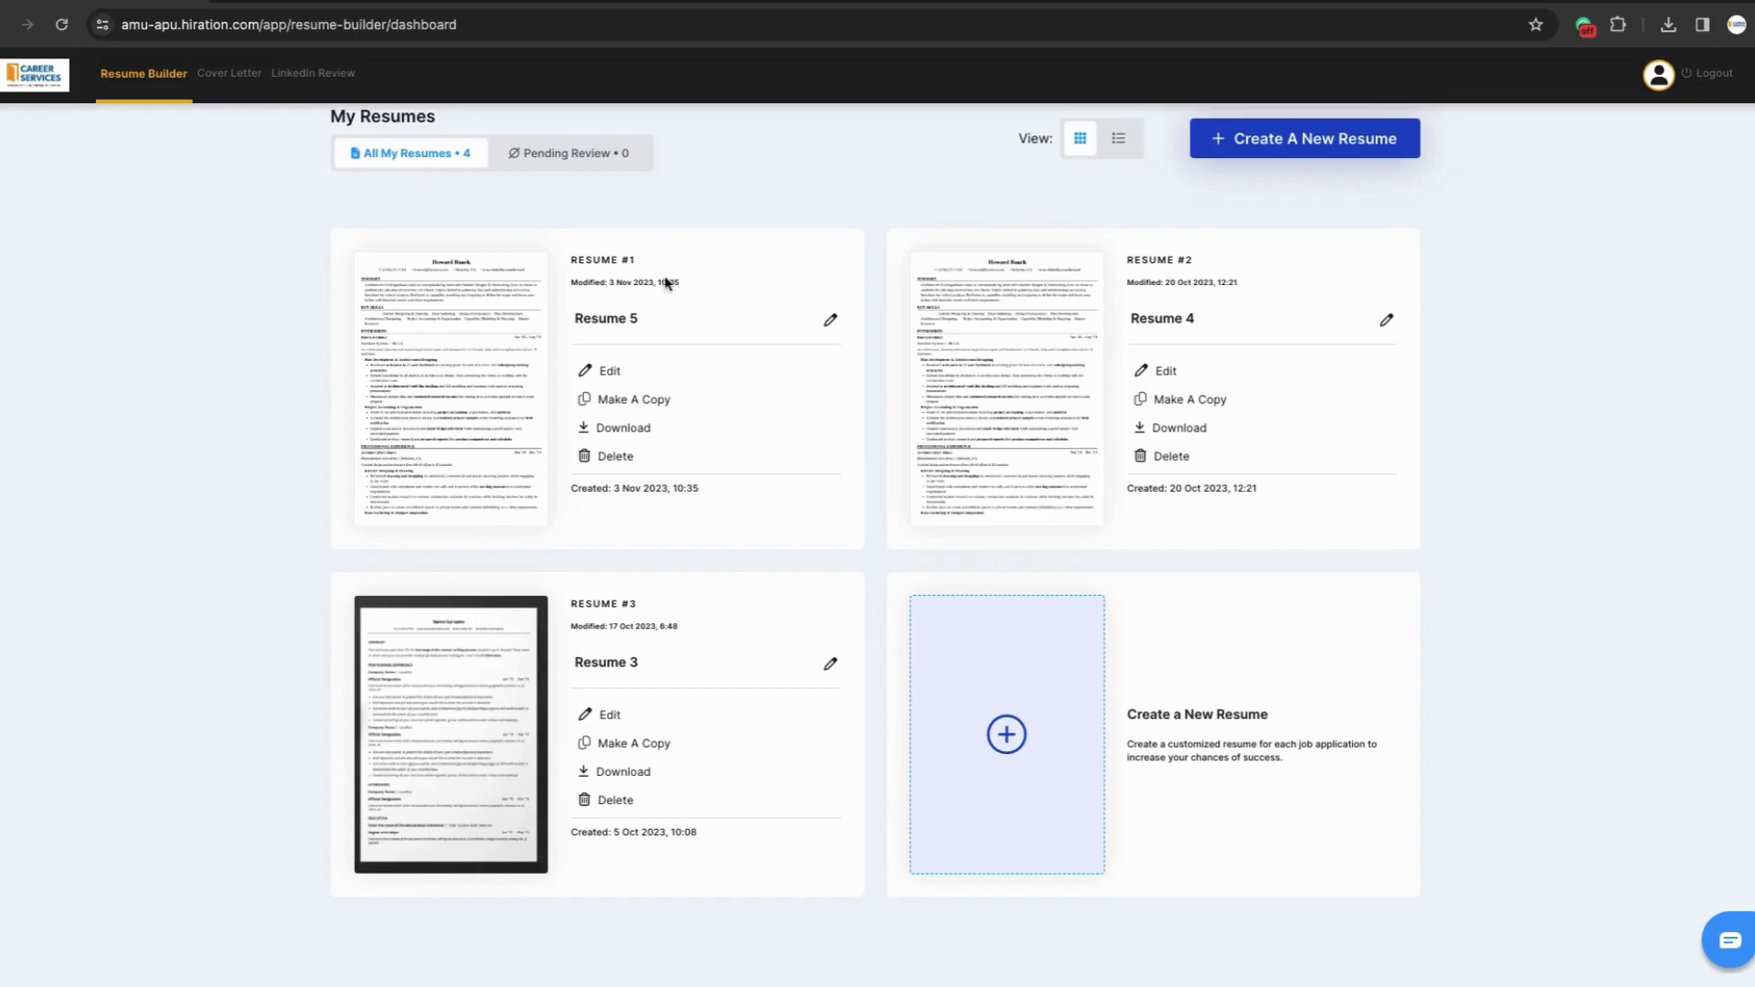
- Start a new resume and choose the Simple template from the gallery
click(1333, 158)
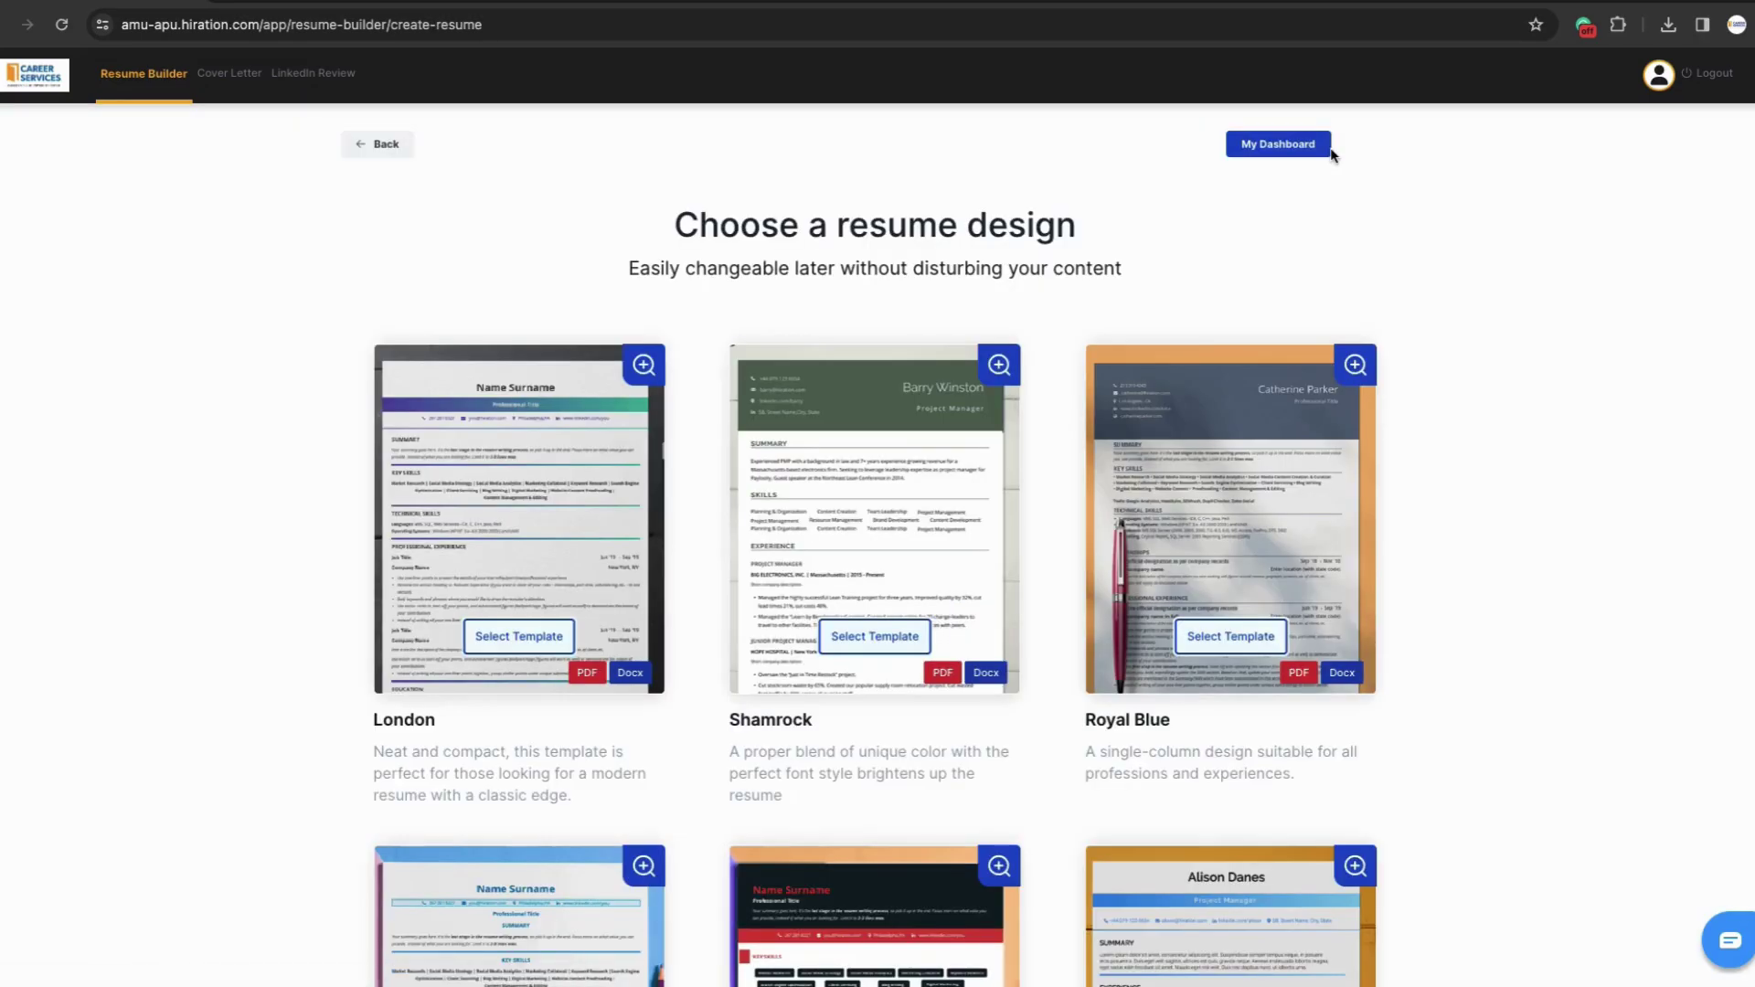
scroll(1510, 474, down, 5)
scroll(1505, 468, down, 18)
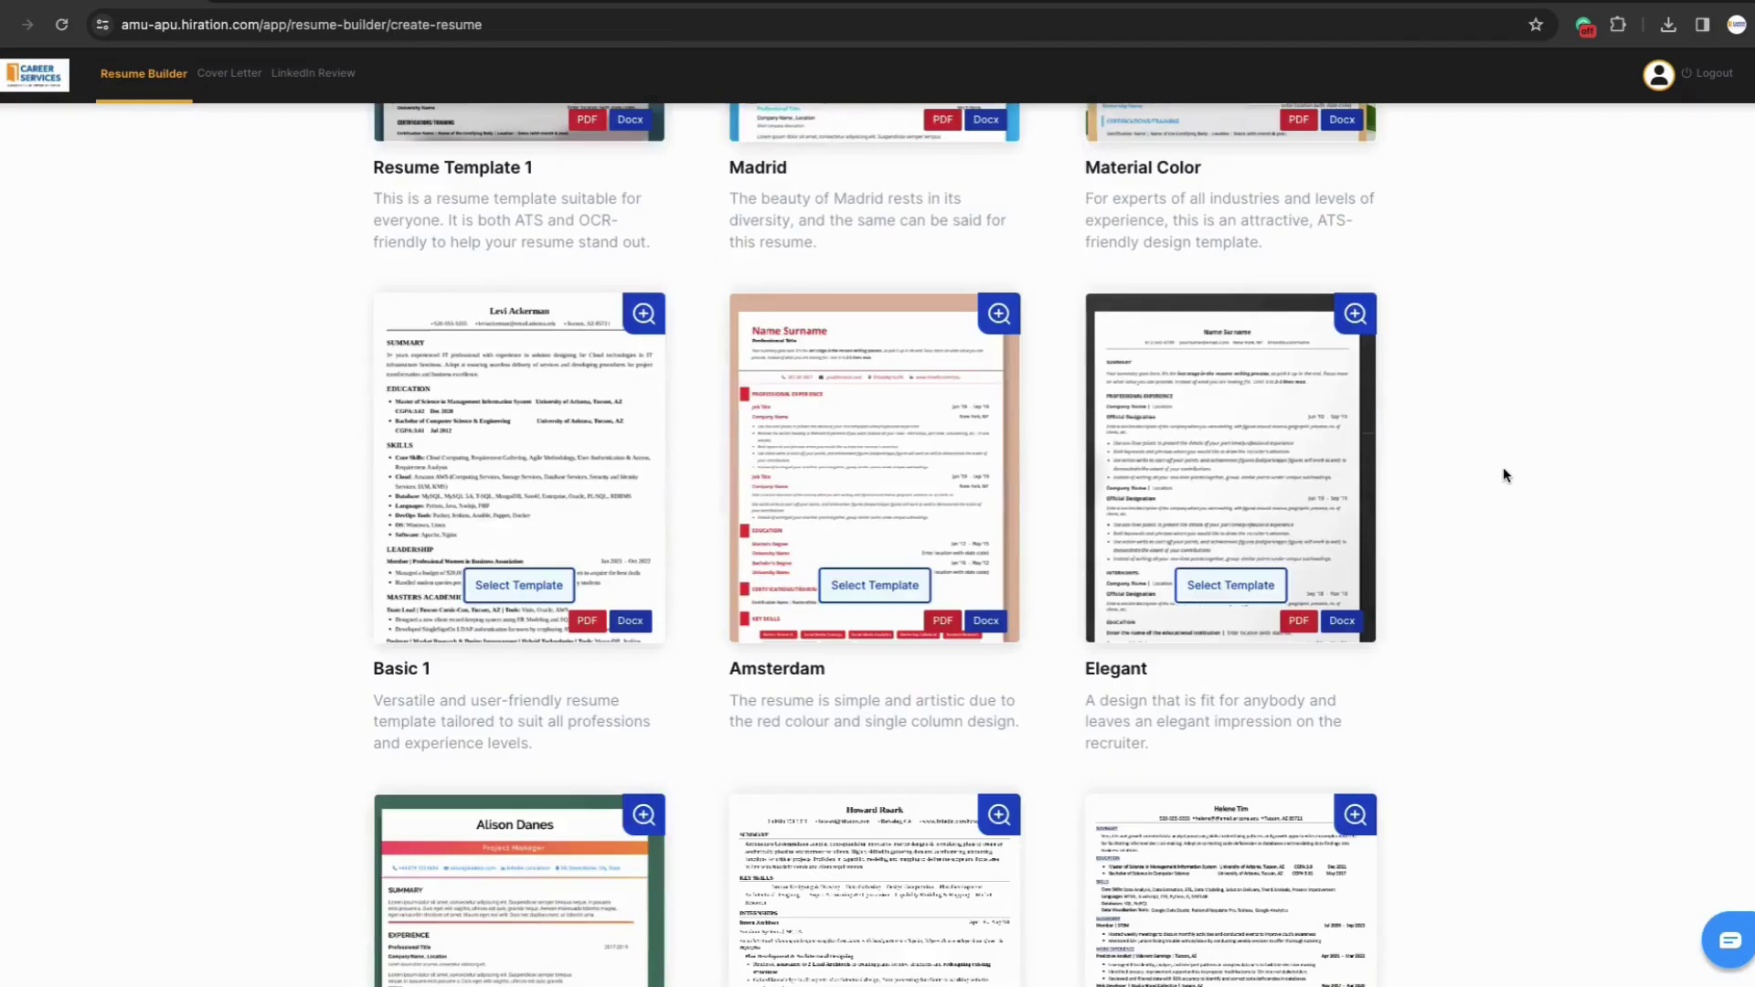
scroll(1499, 473, down, 5)
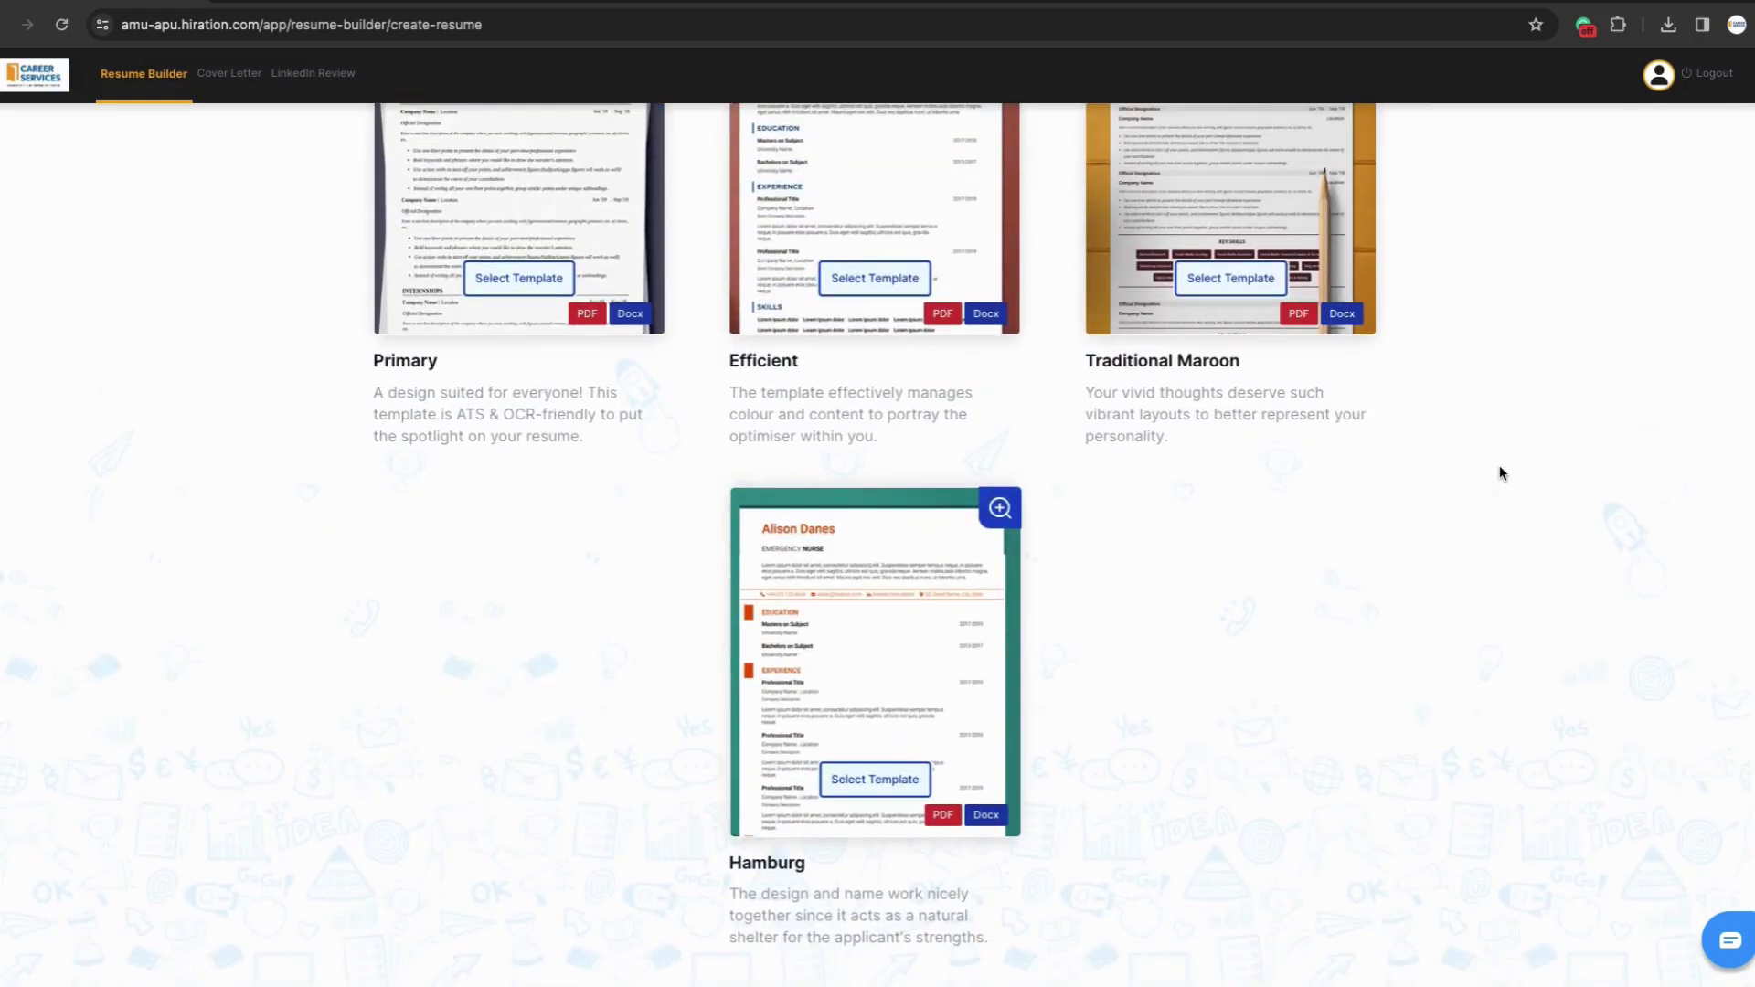
scroll(1499, 472, up, 1)
scroll(1499, 472, up, 9)
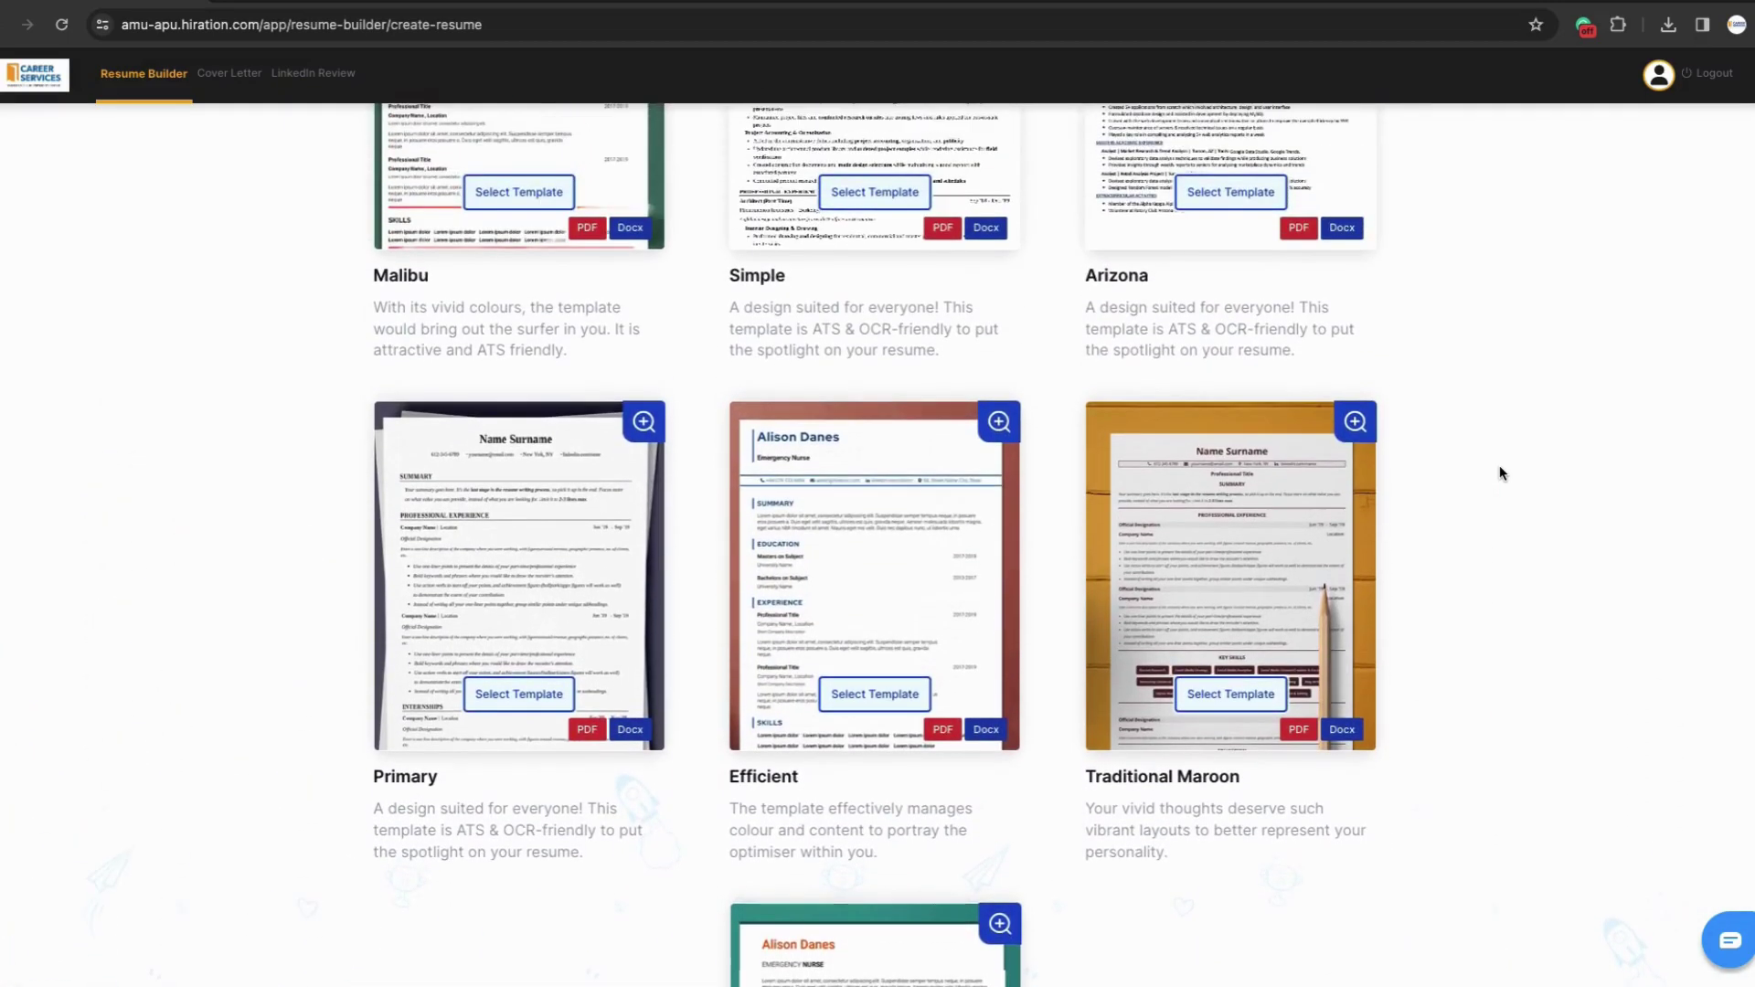
scroll(1499, 467, up, 1)
scroll(1499, 466, down, 1)
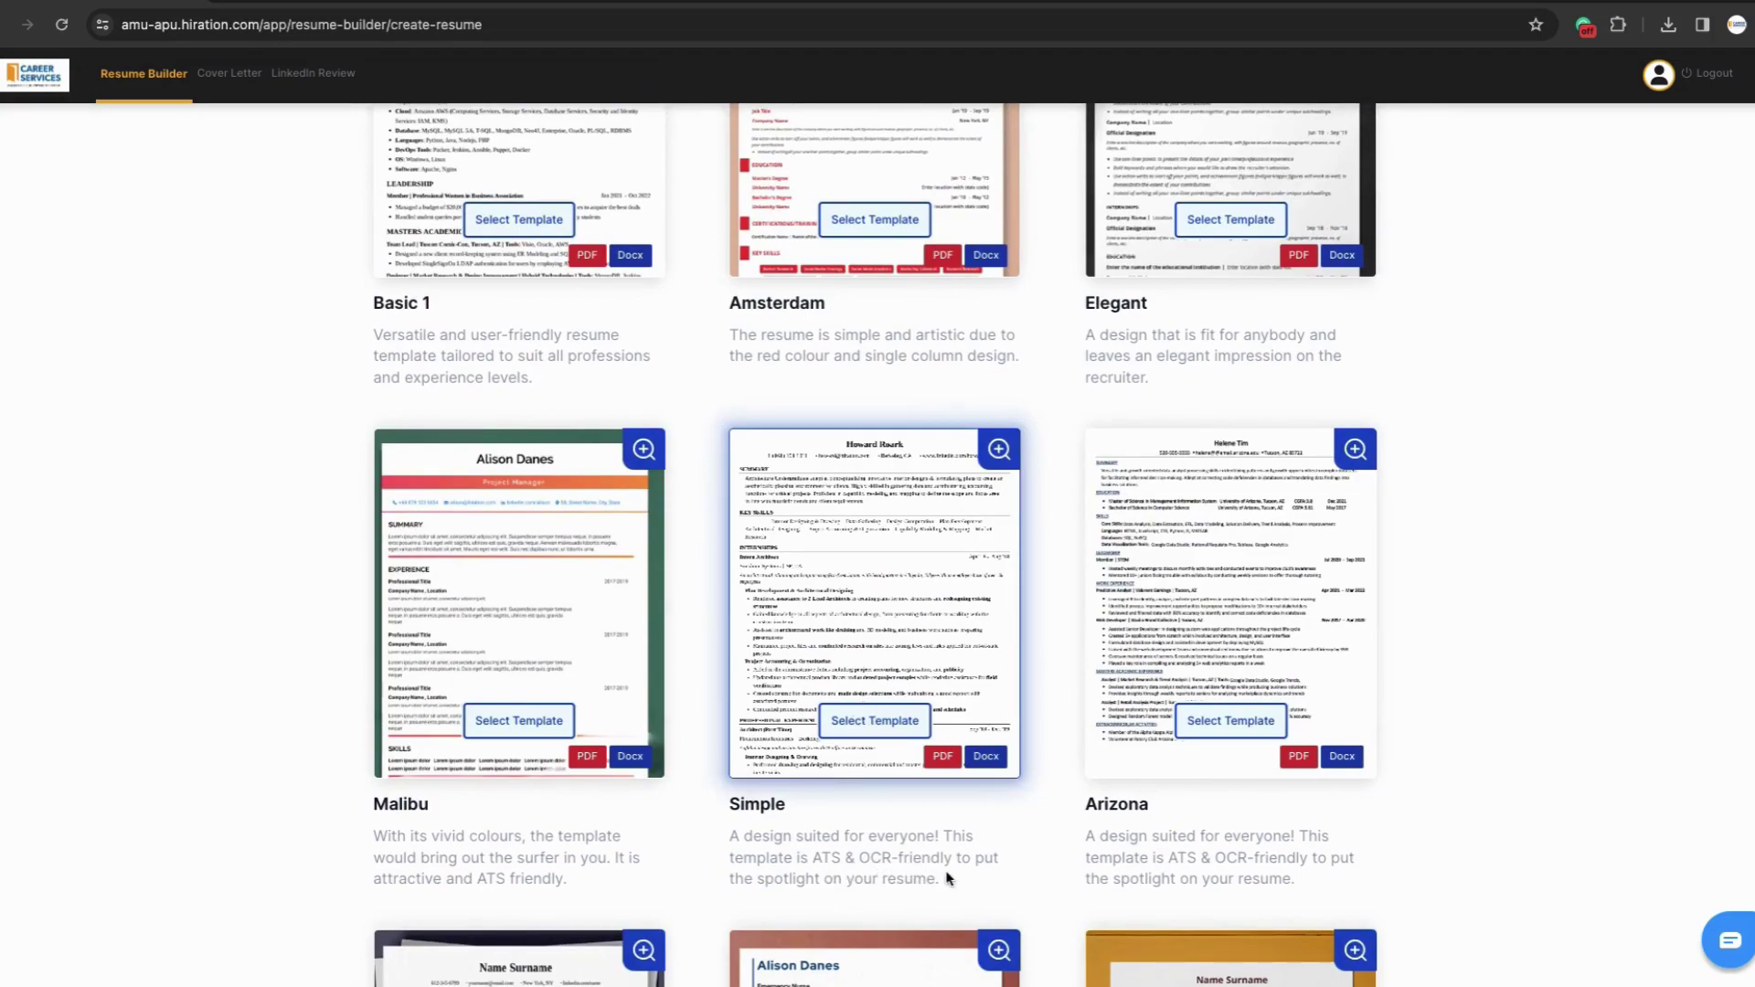
click(873, 726)
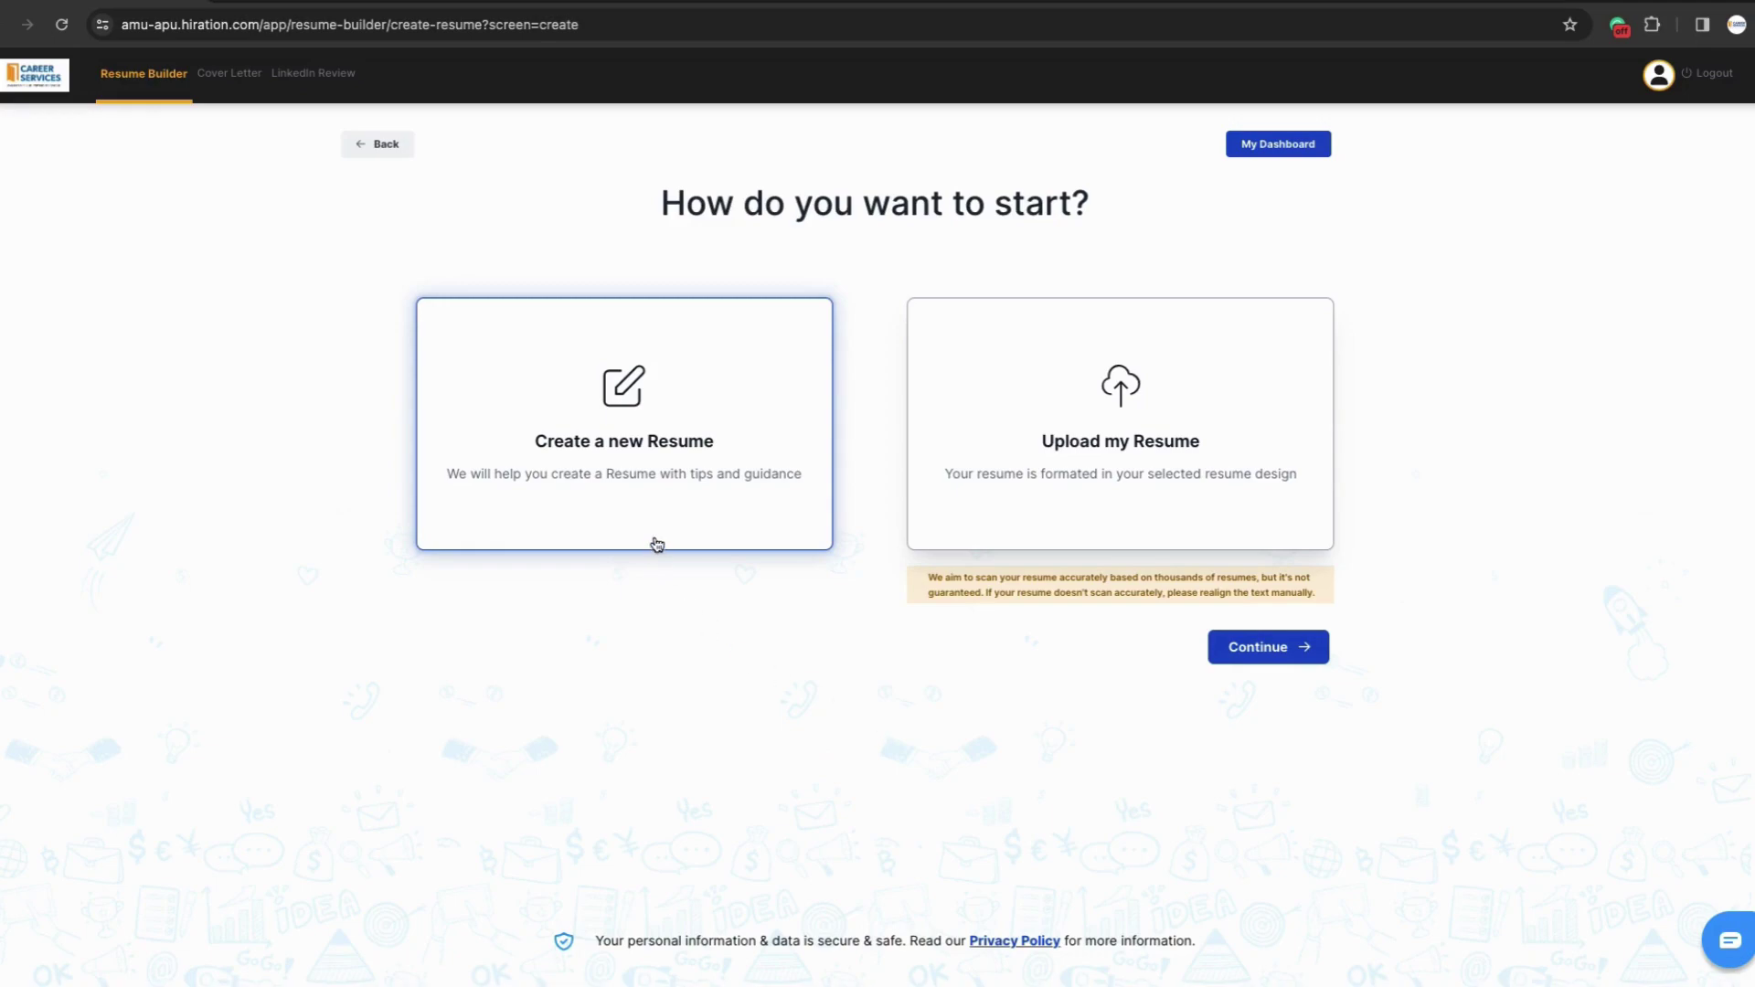
- Upload 'Chronological Sample Resume-- Logistics 6-16-22.docx' from the Desktop as the starting resume
click(971, 546)
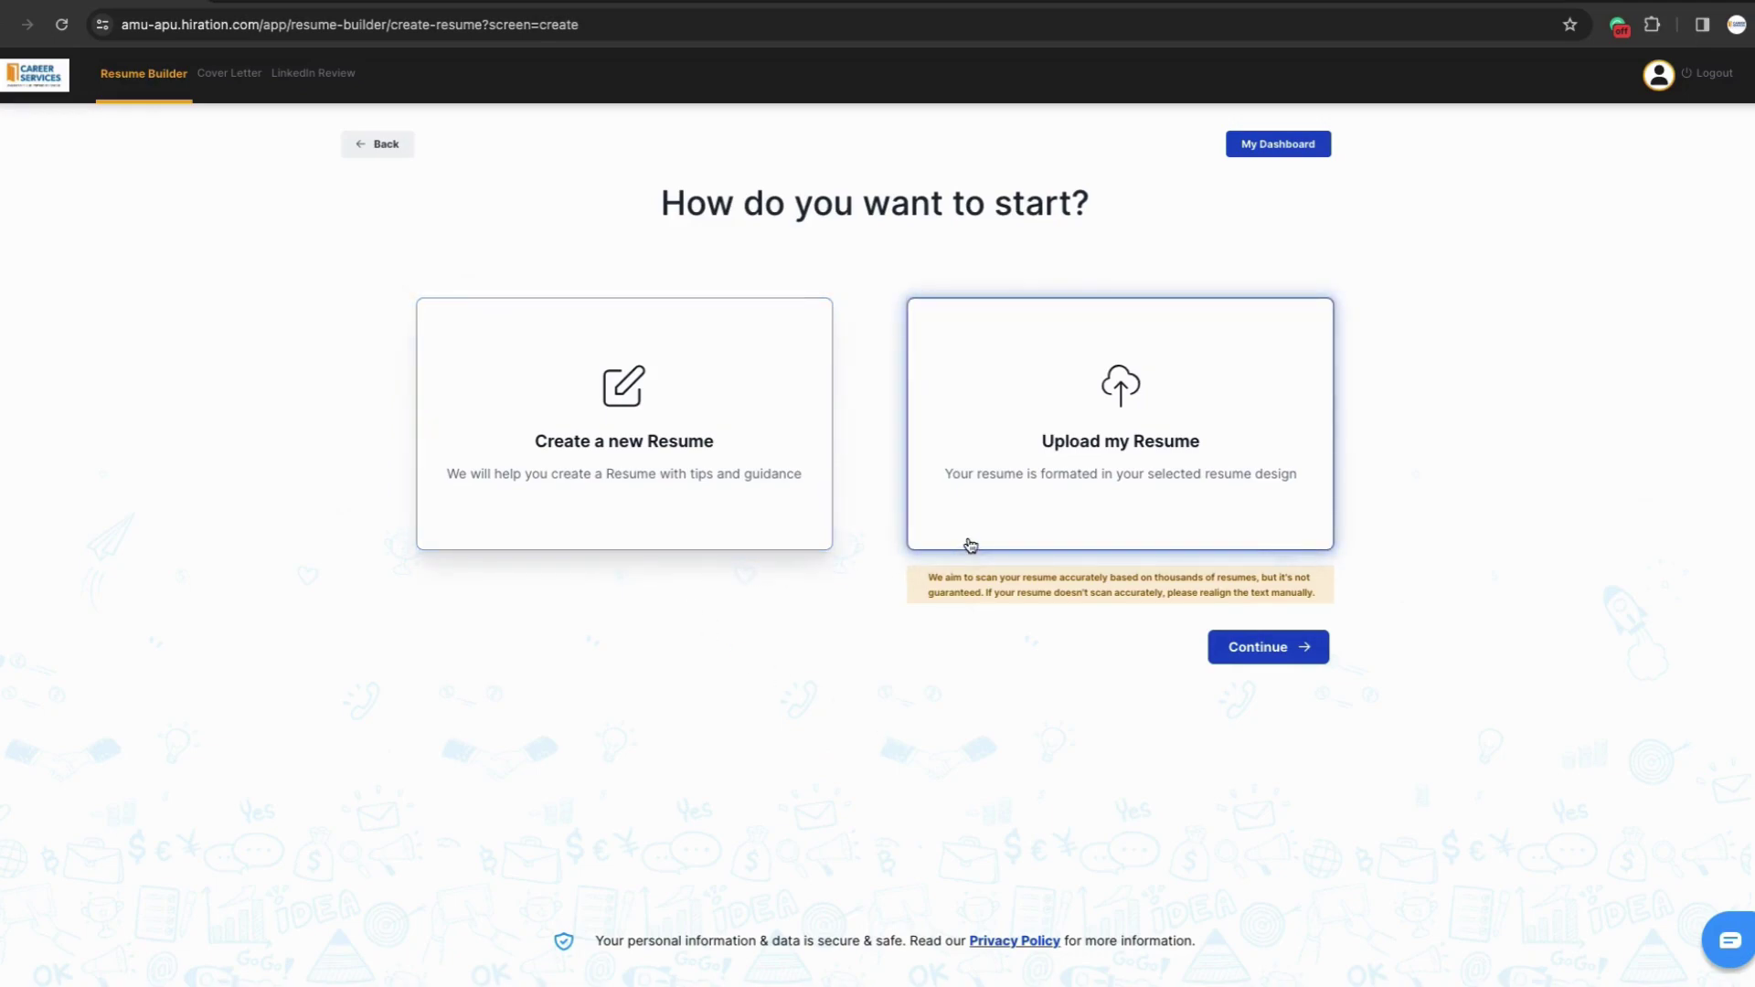
click(1091, 473)
click(757, 346)
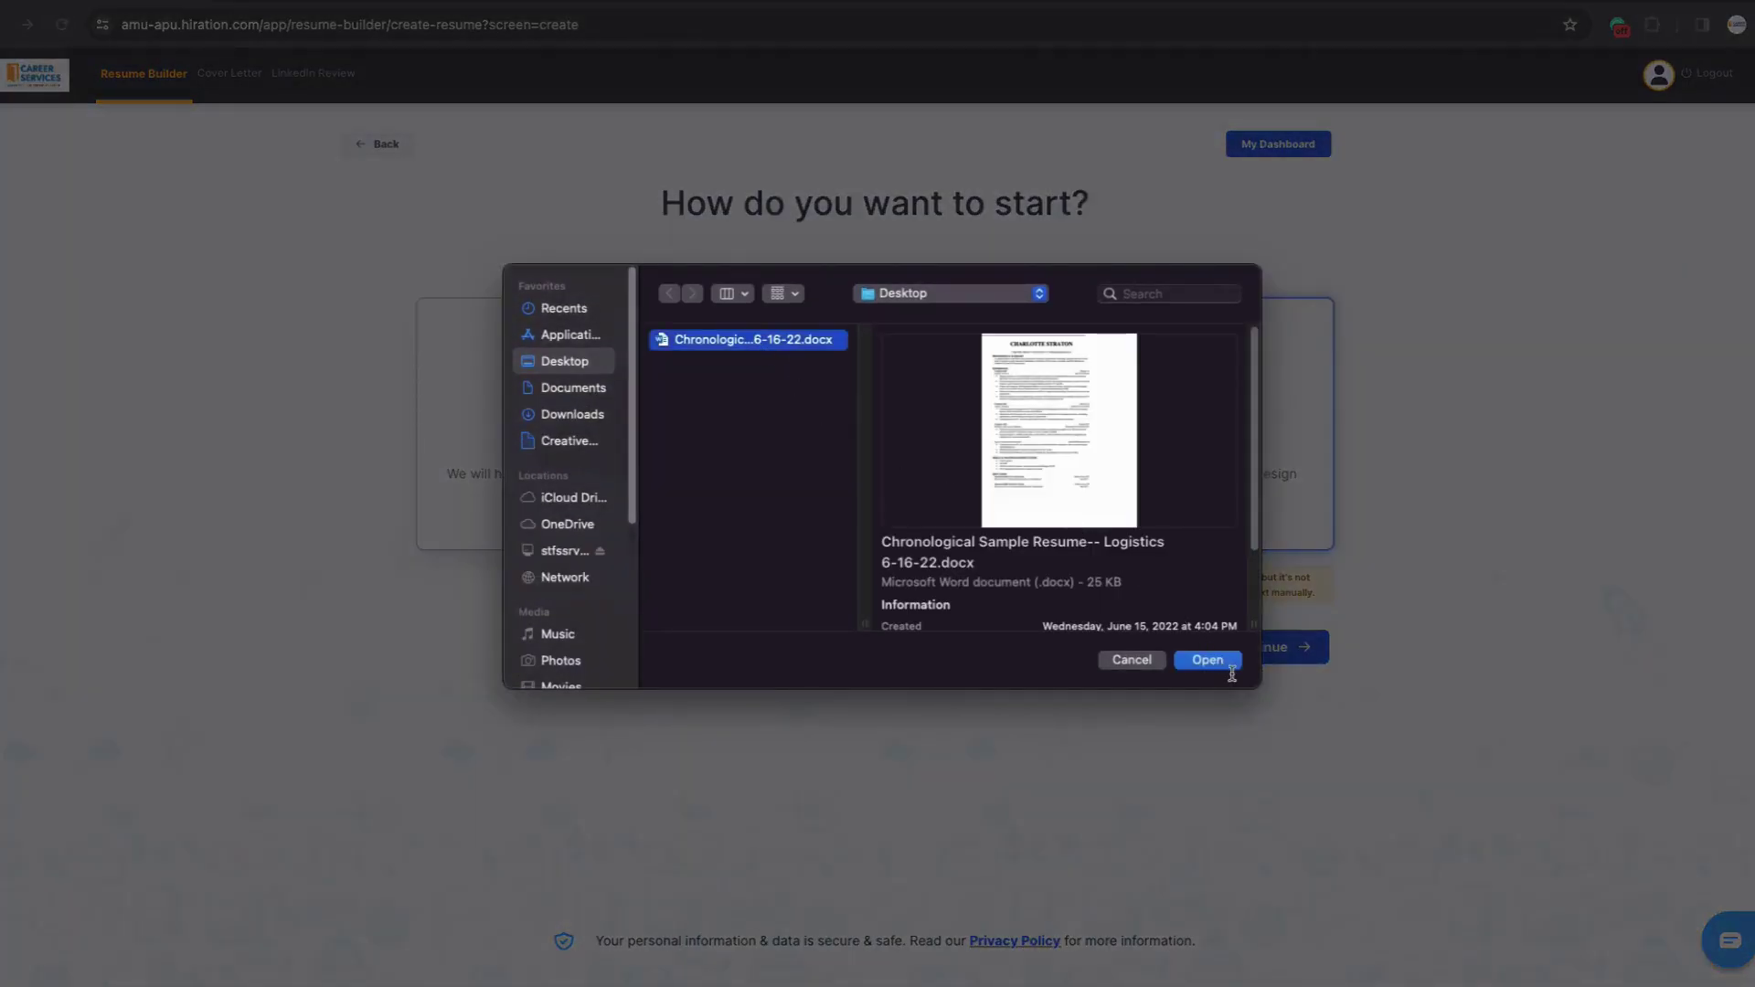
click(1205, 659)
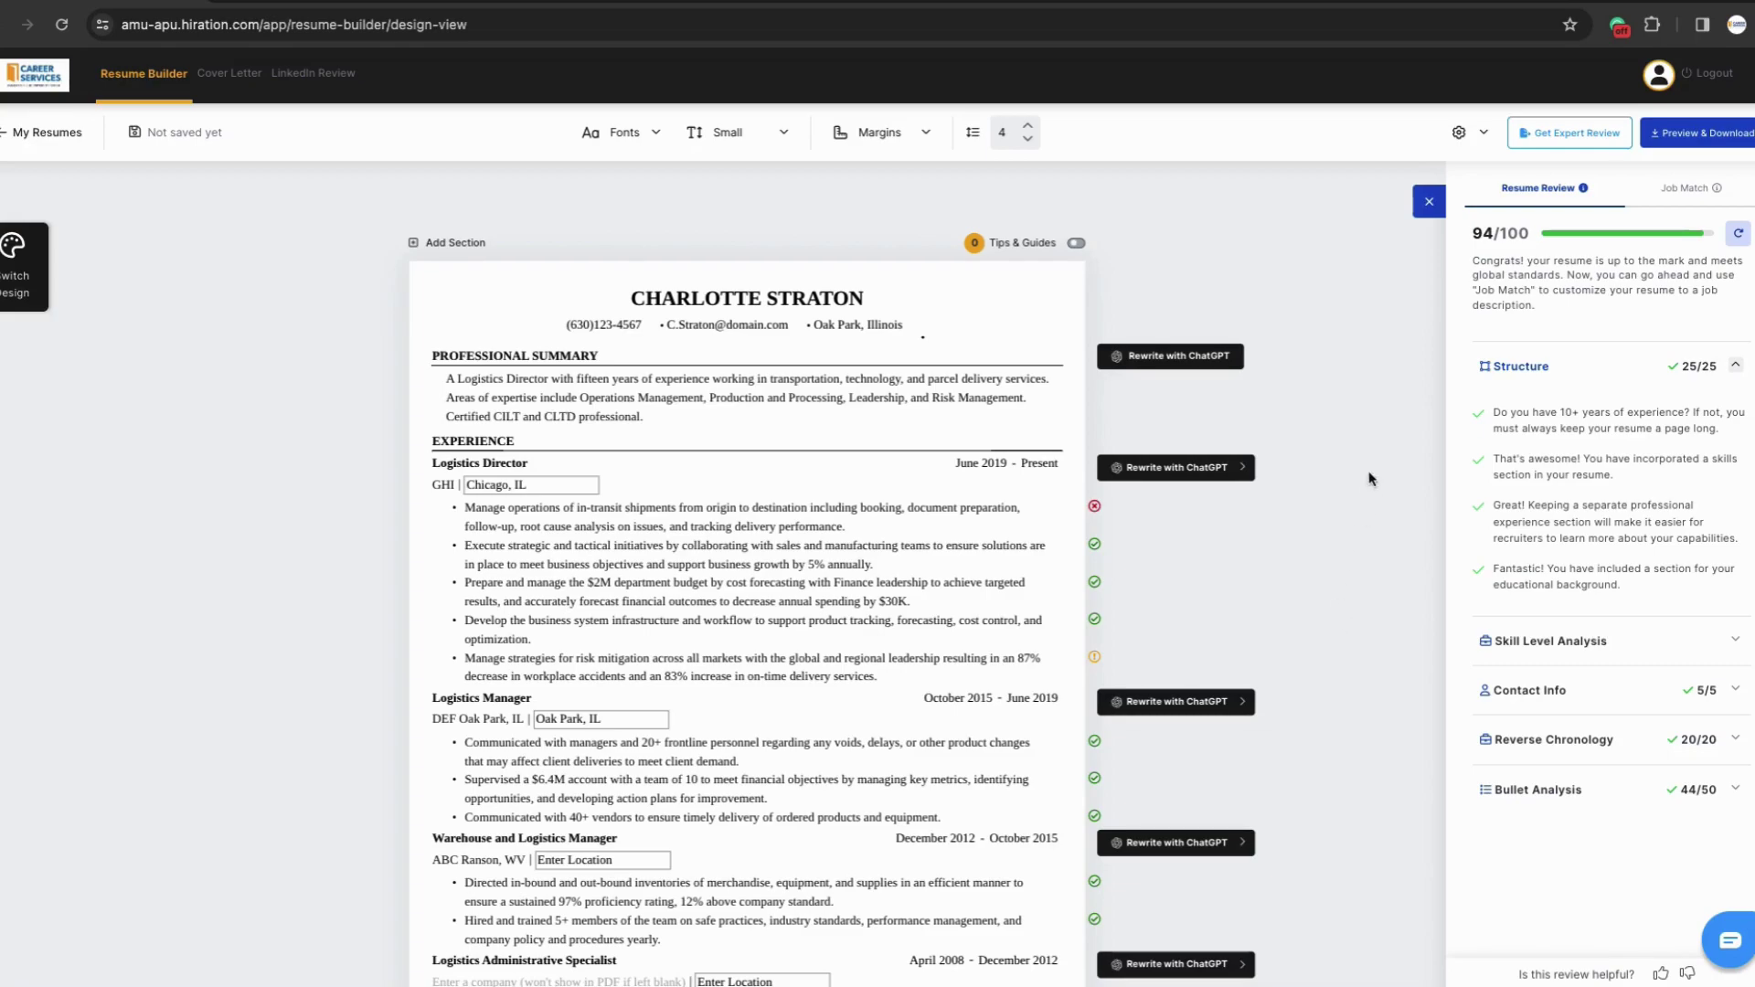
click(1470, 137)
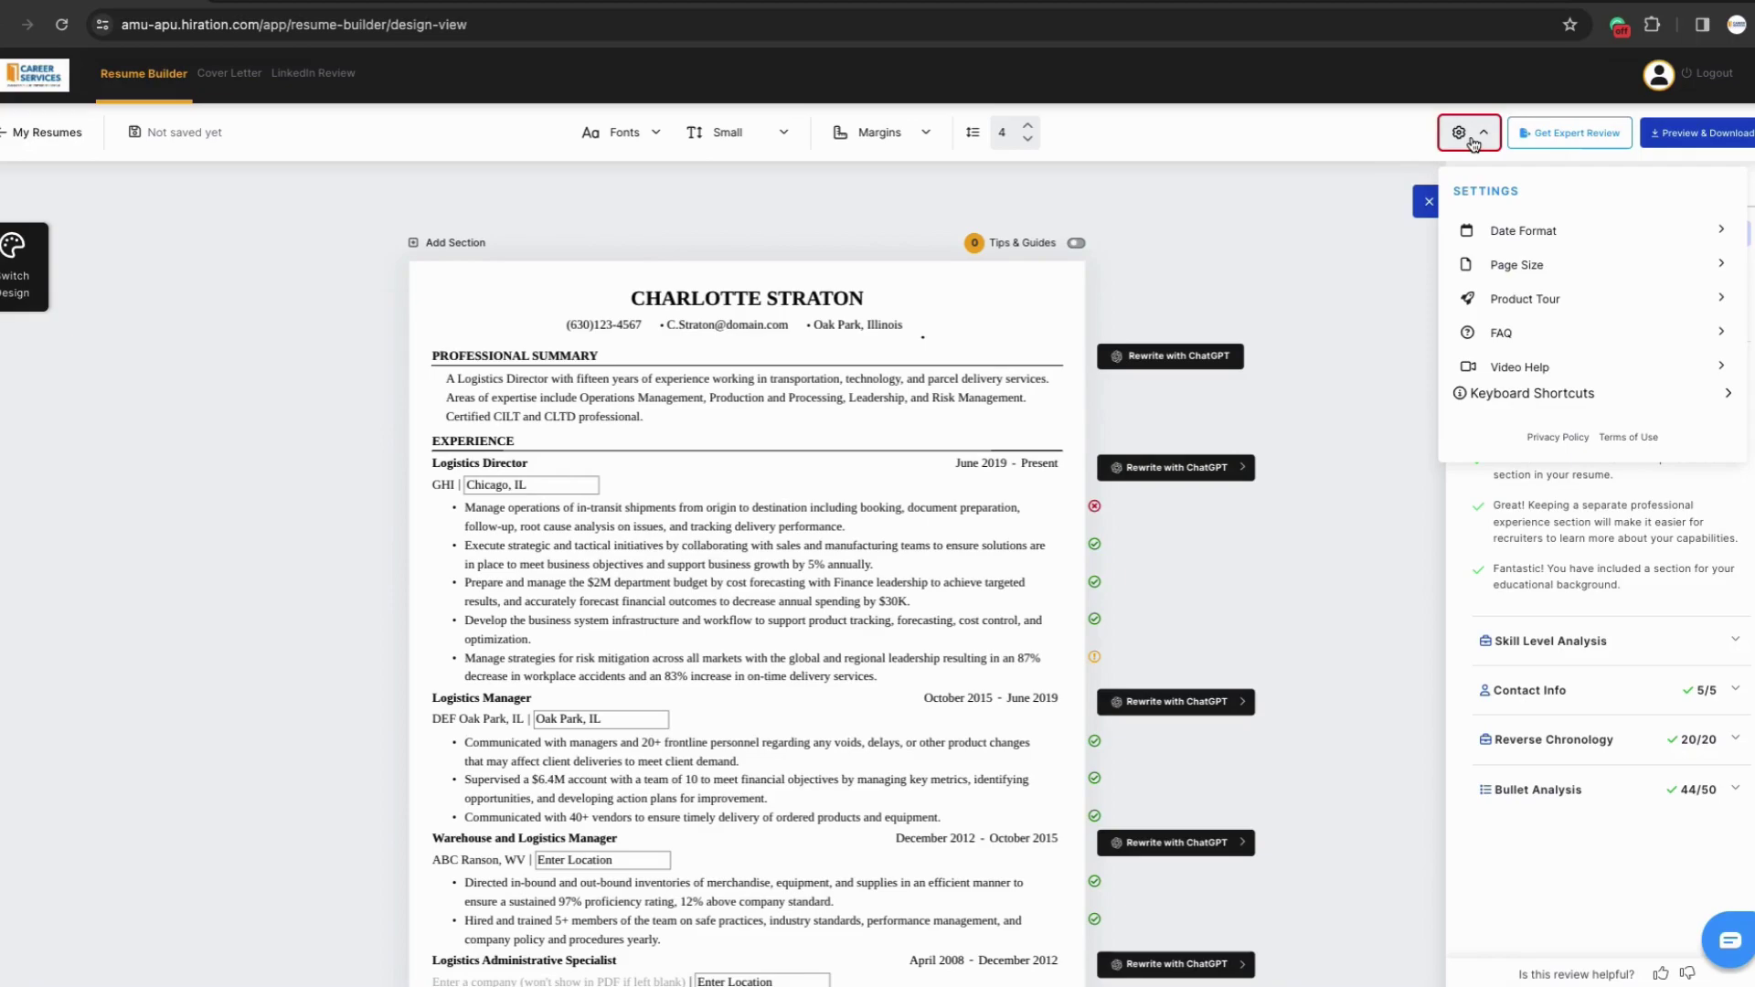
mouse_move(1529, 235)
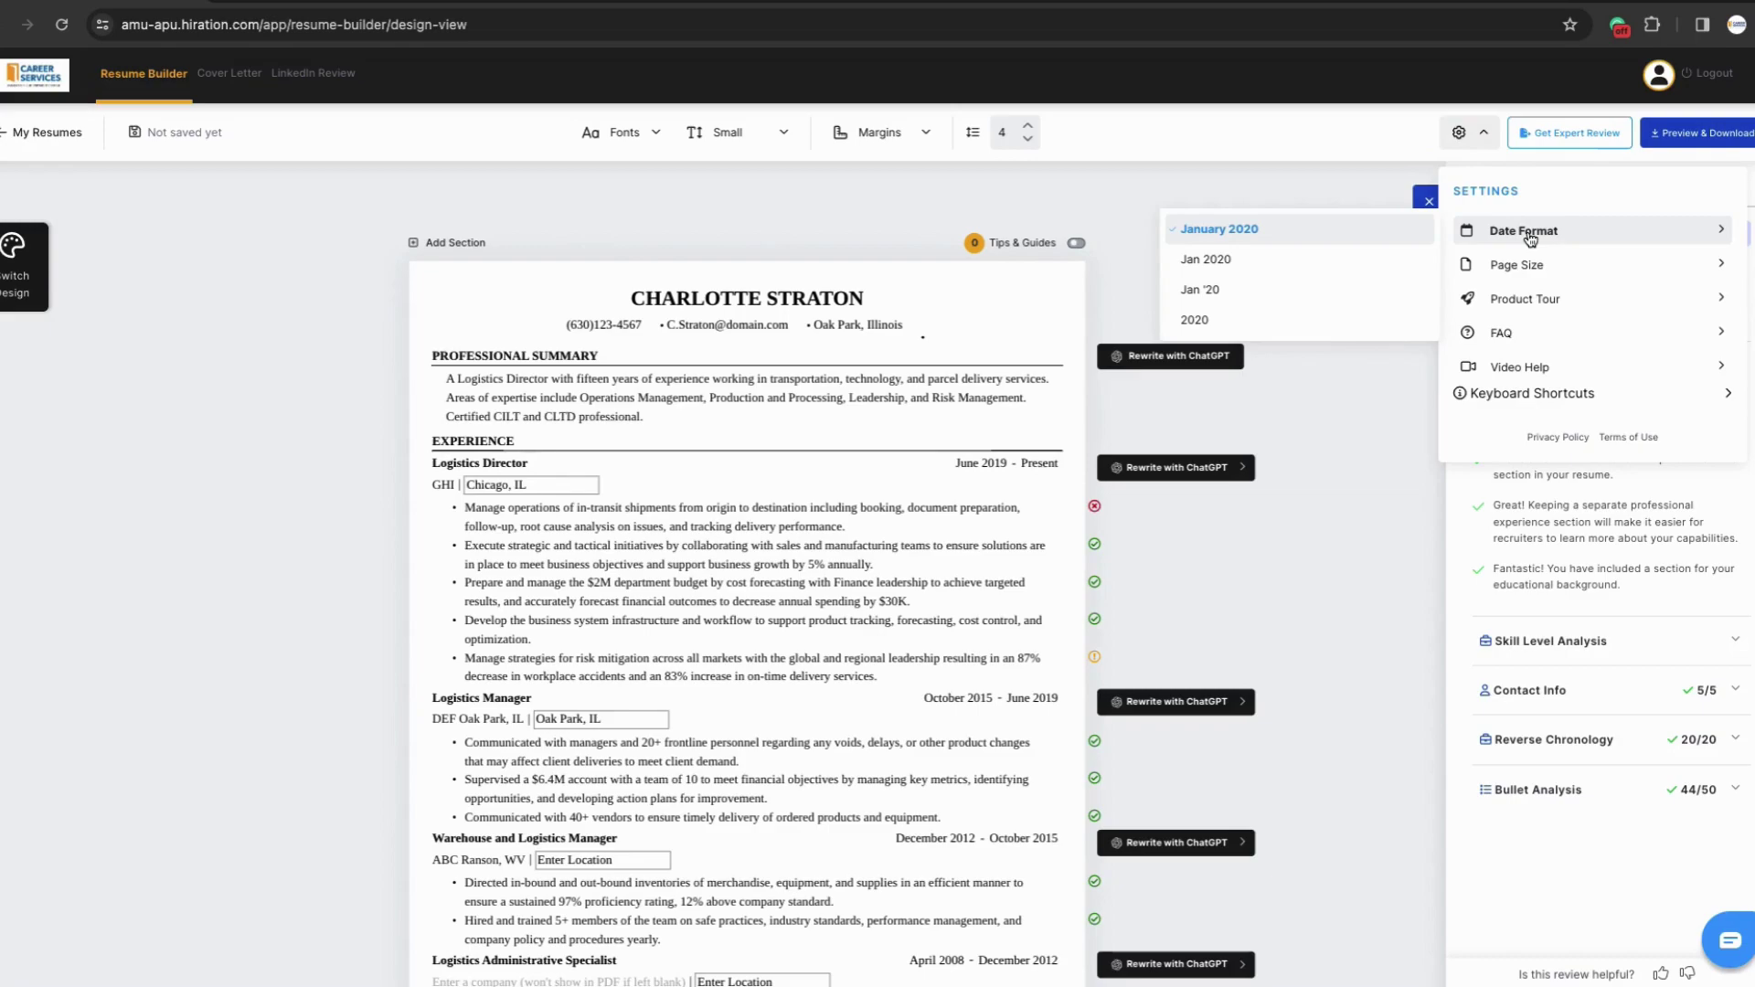
mouse_move(1538, 277)
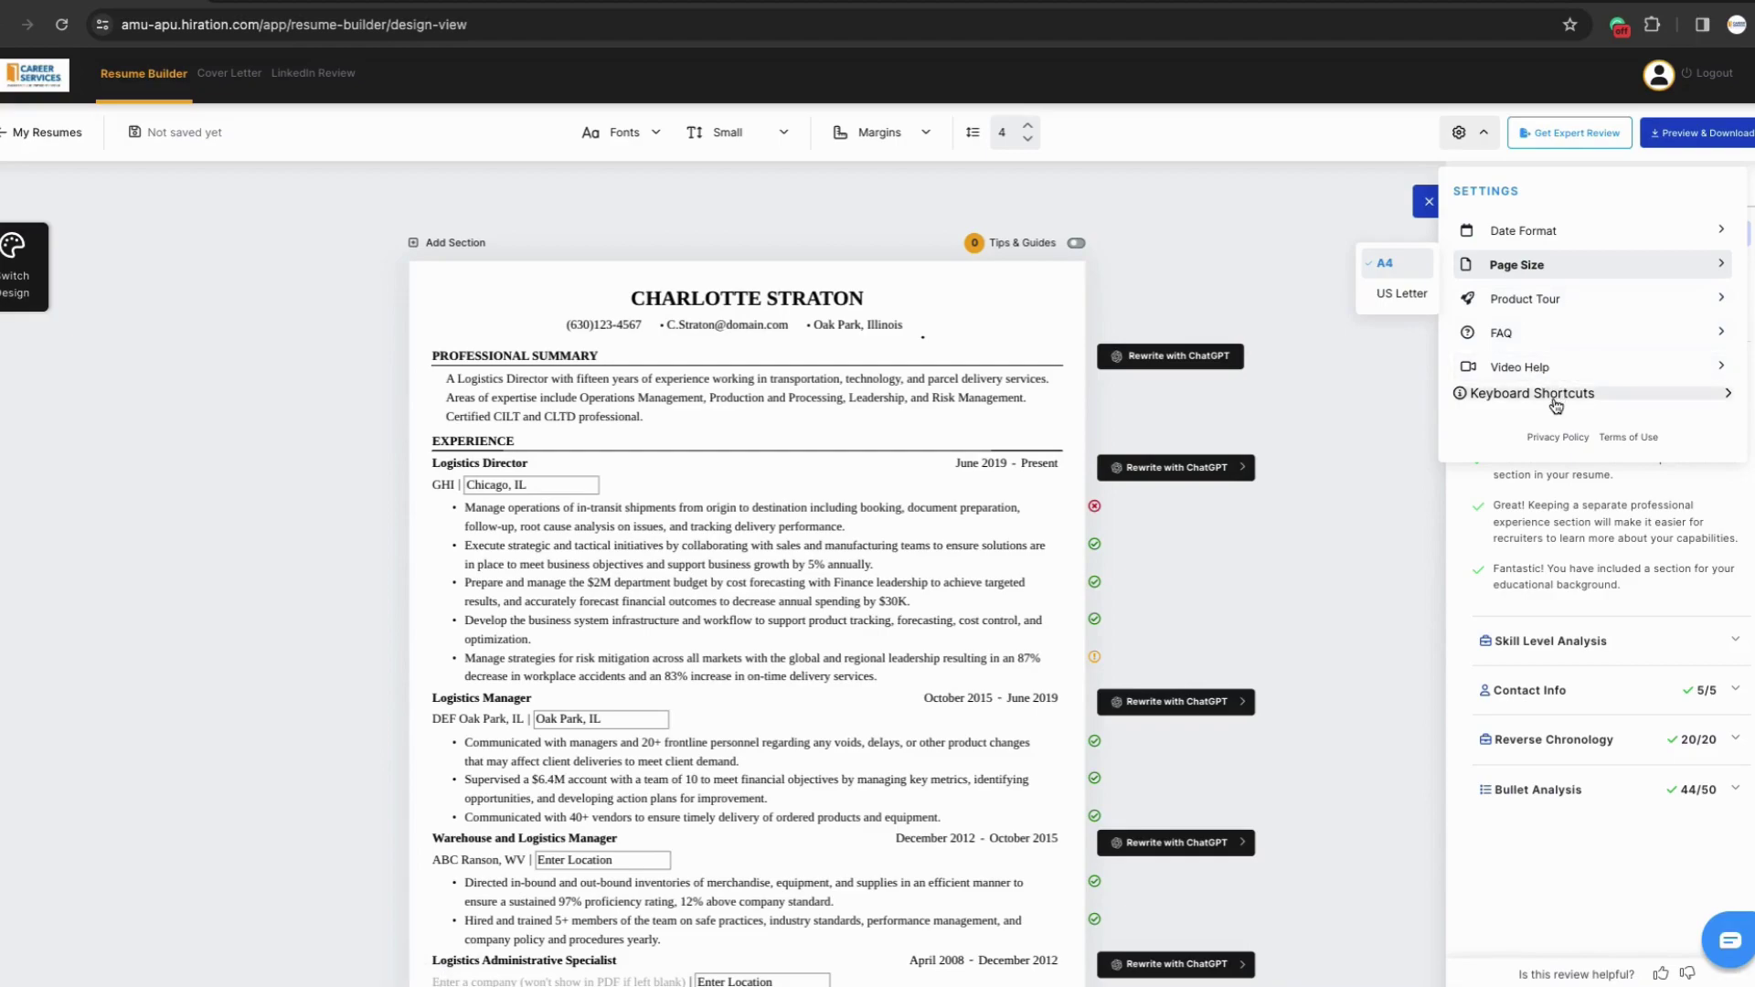
click(1346, 382)
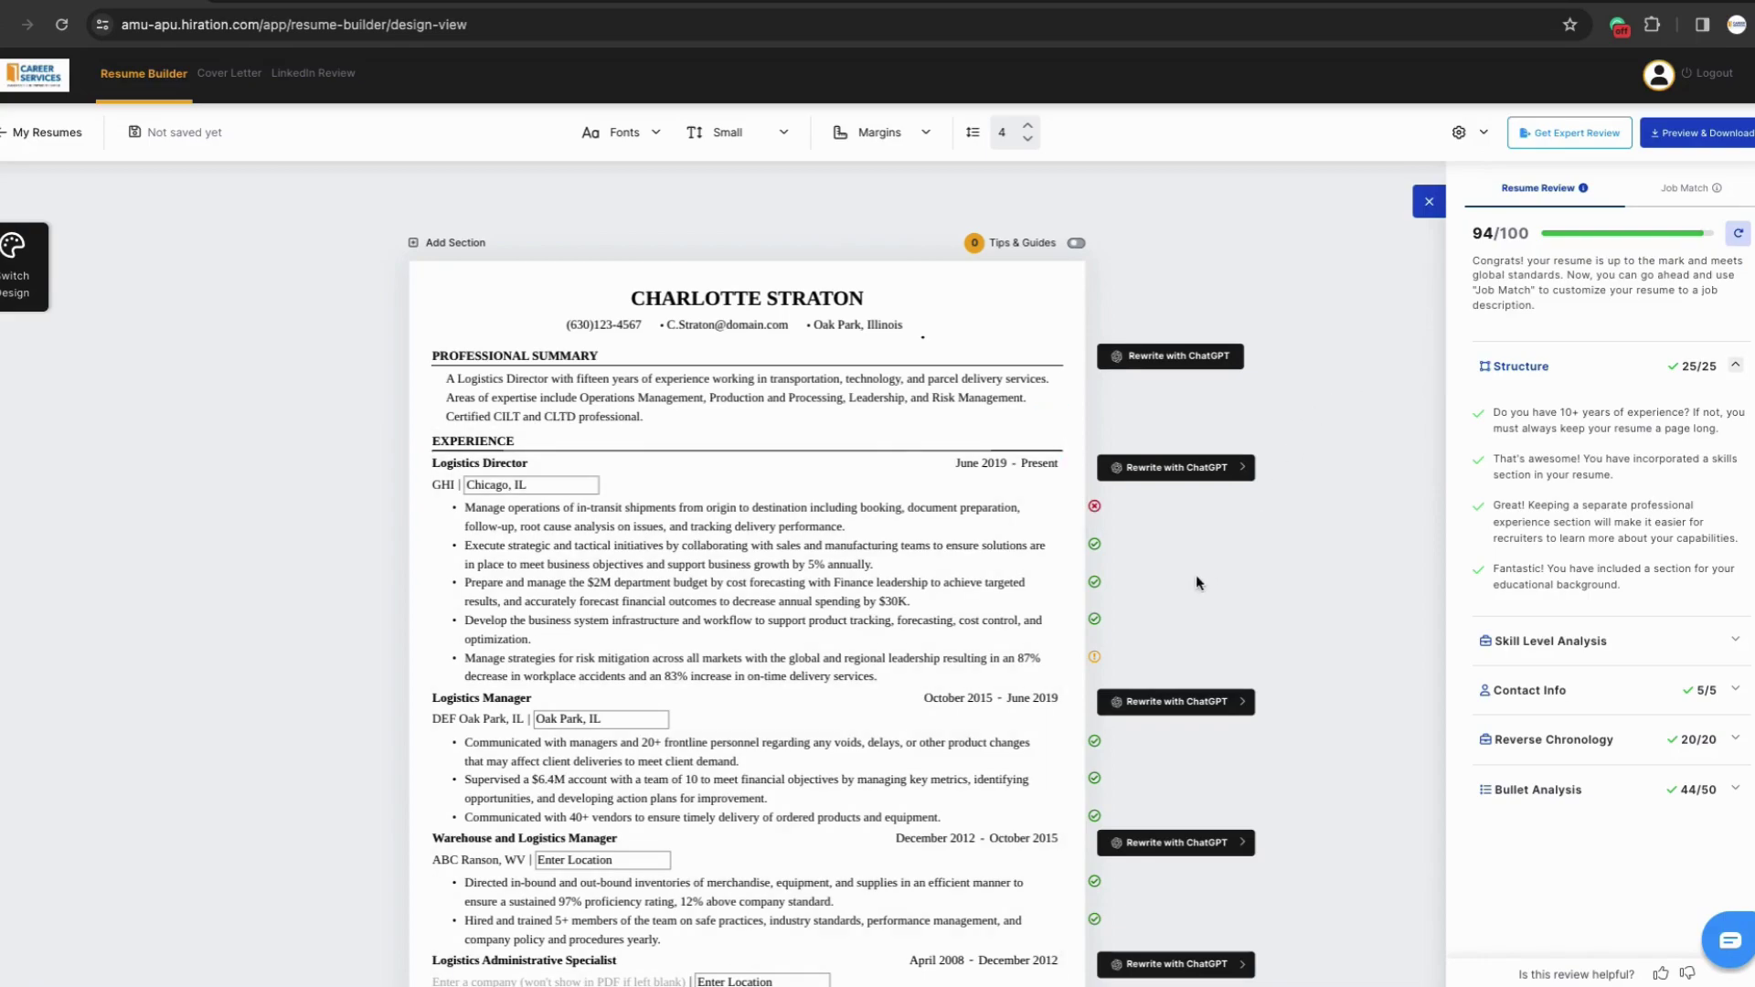
mouse_move(1040, 567)
click(25, 289)
scroll(216, 567, down, 3)
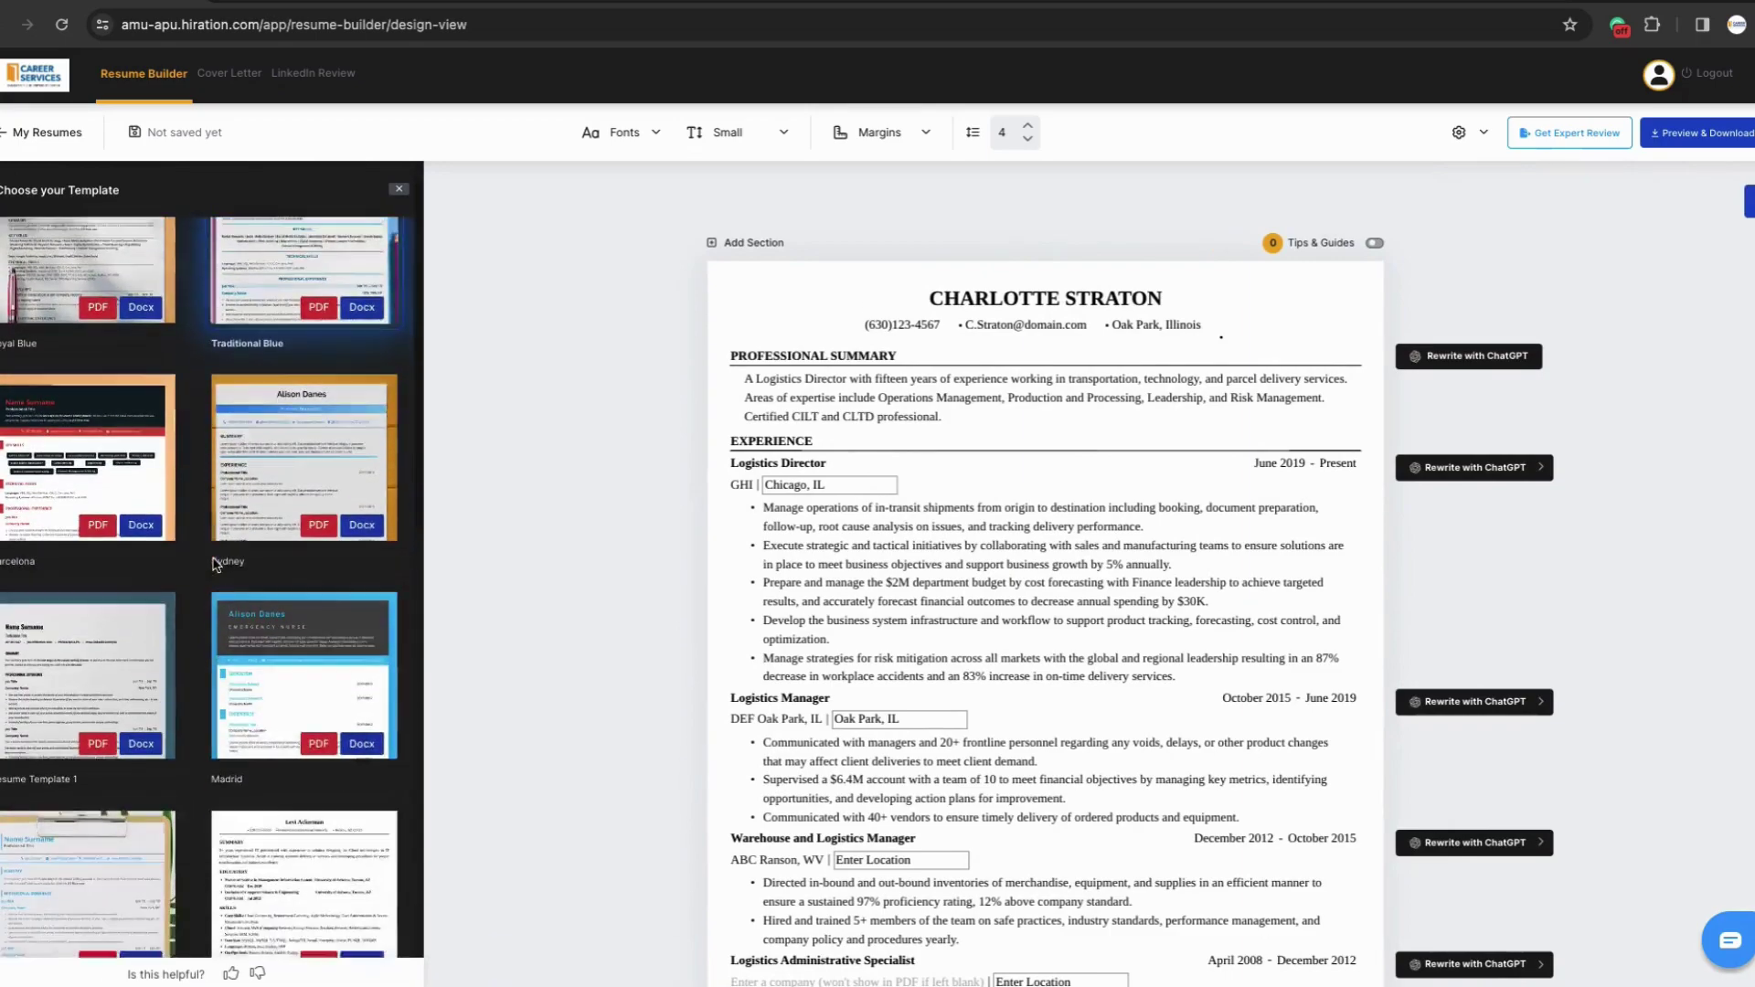
scroll(215, 567, down, 5)
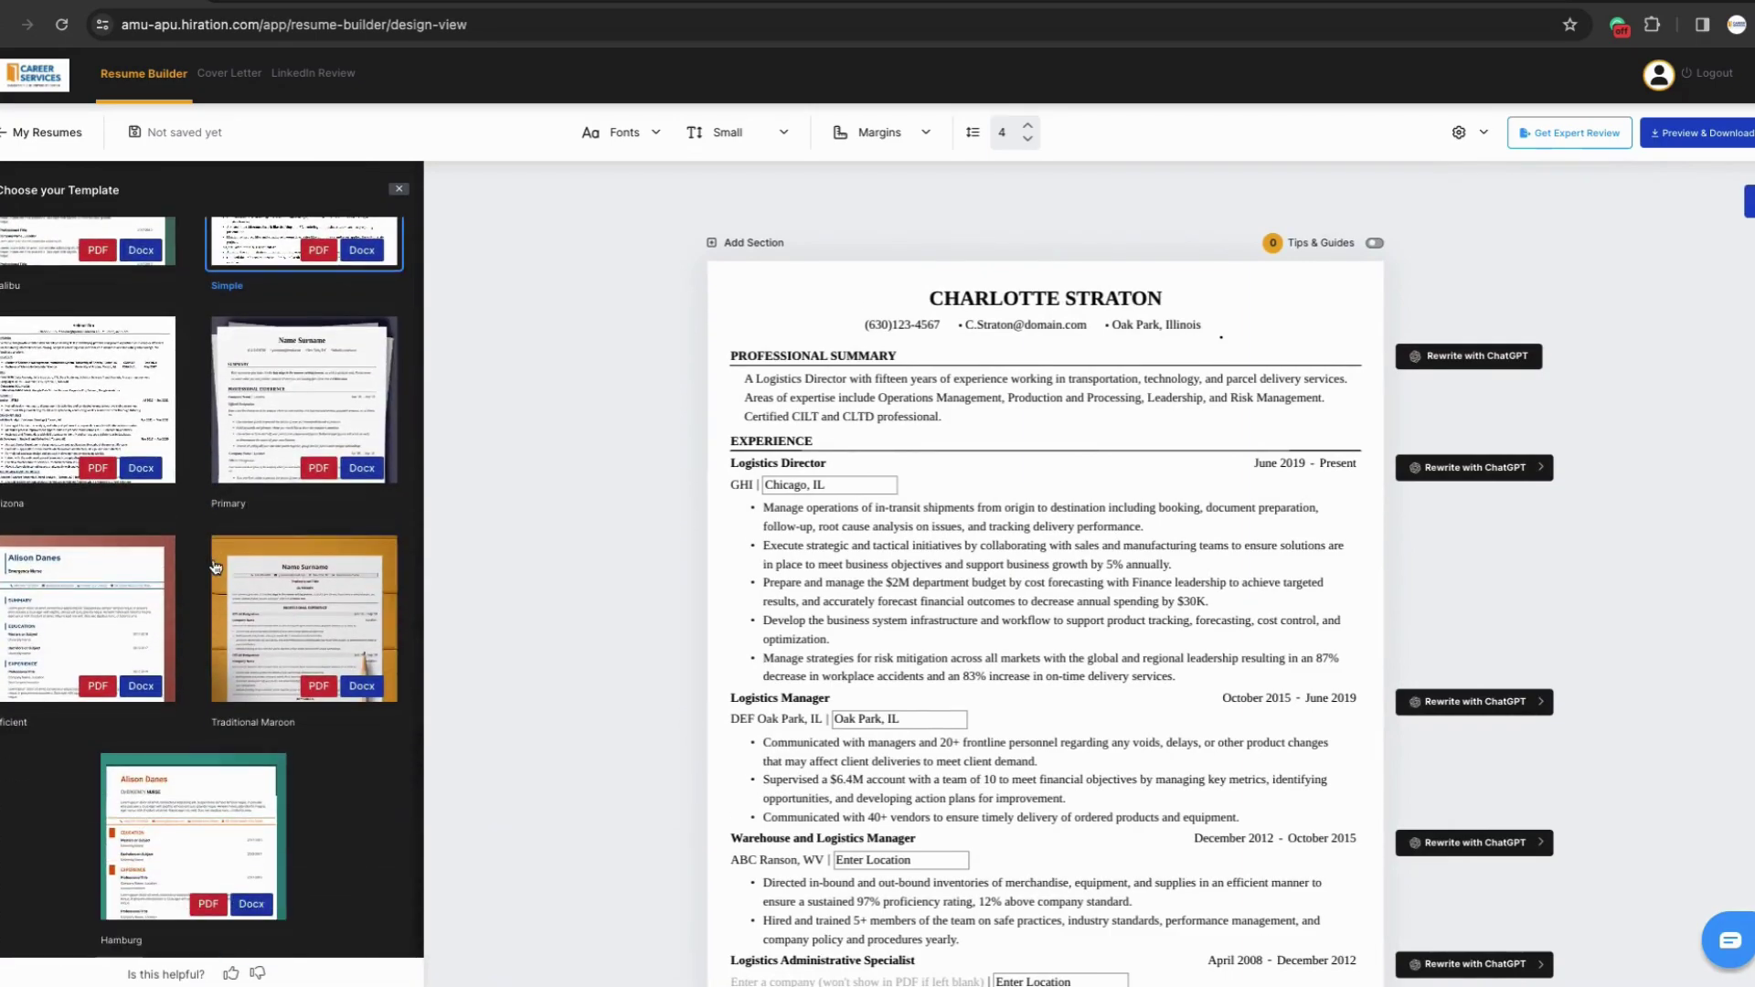
scroll(216, 567, down, 10)
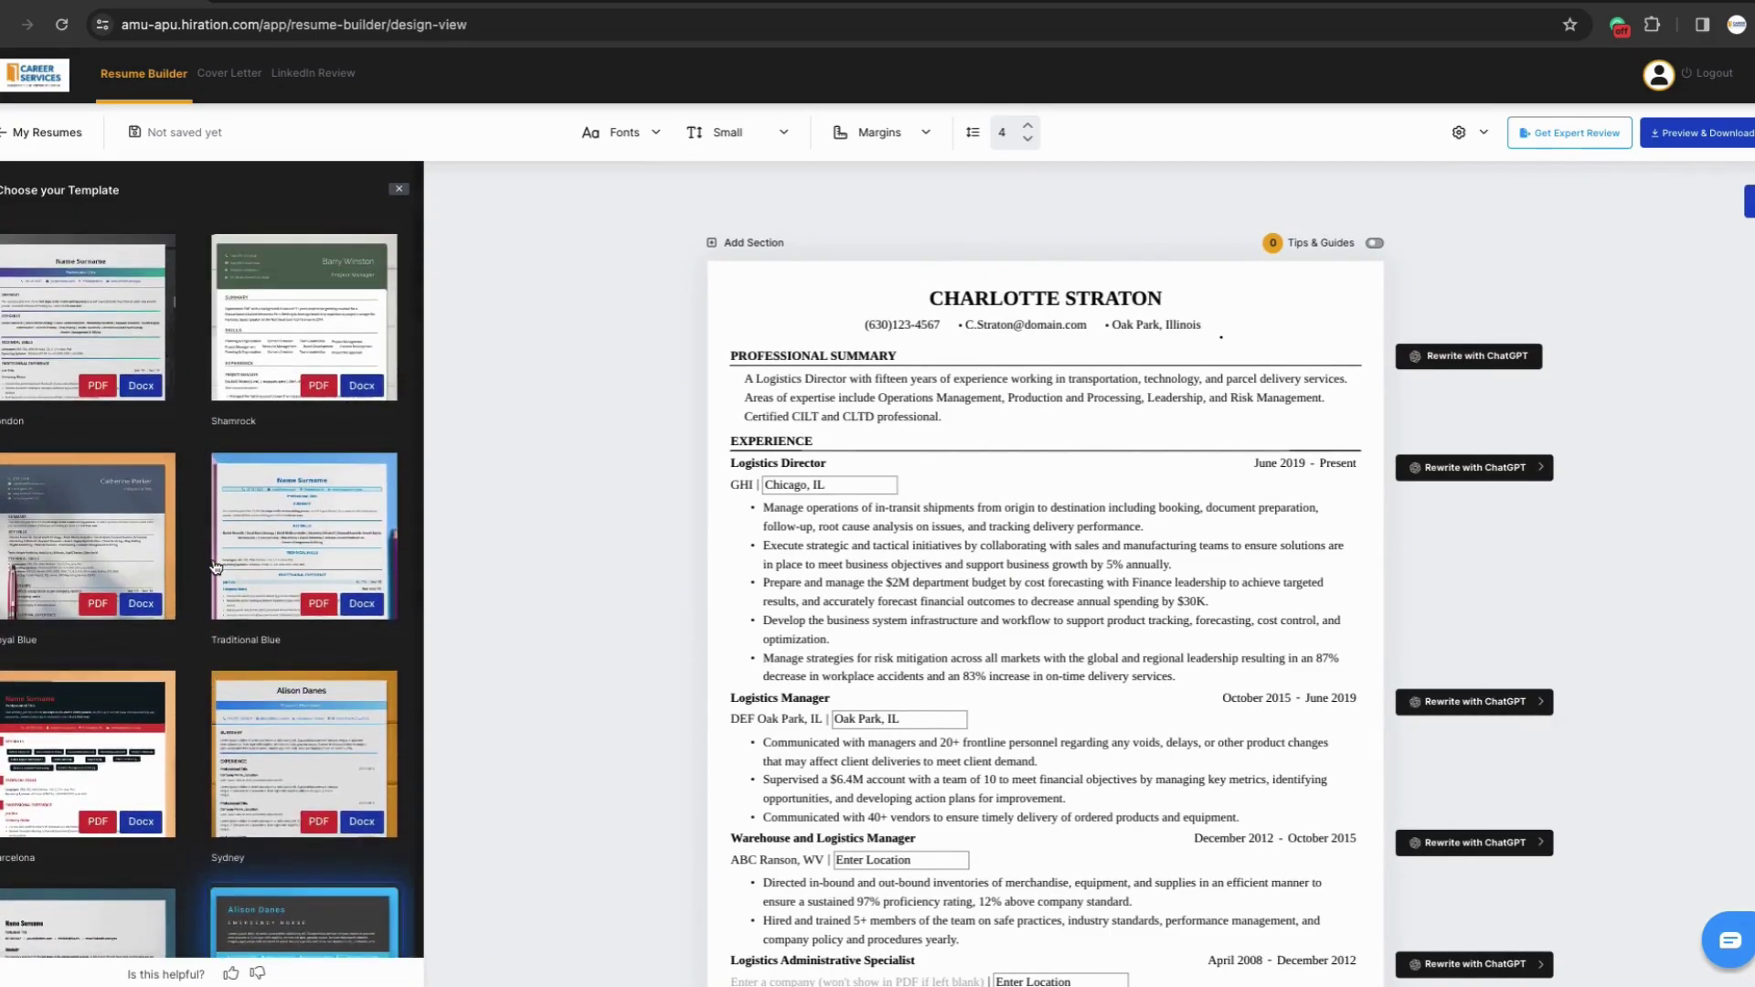
click(398, 192)
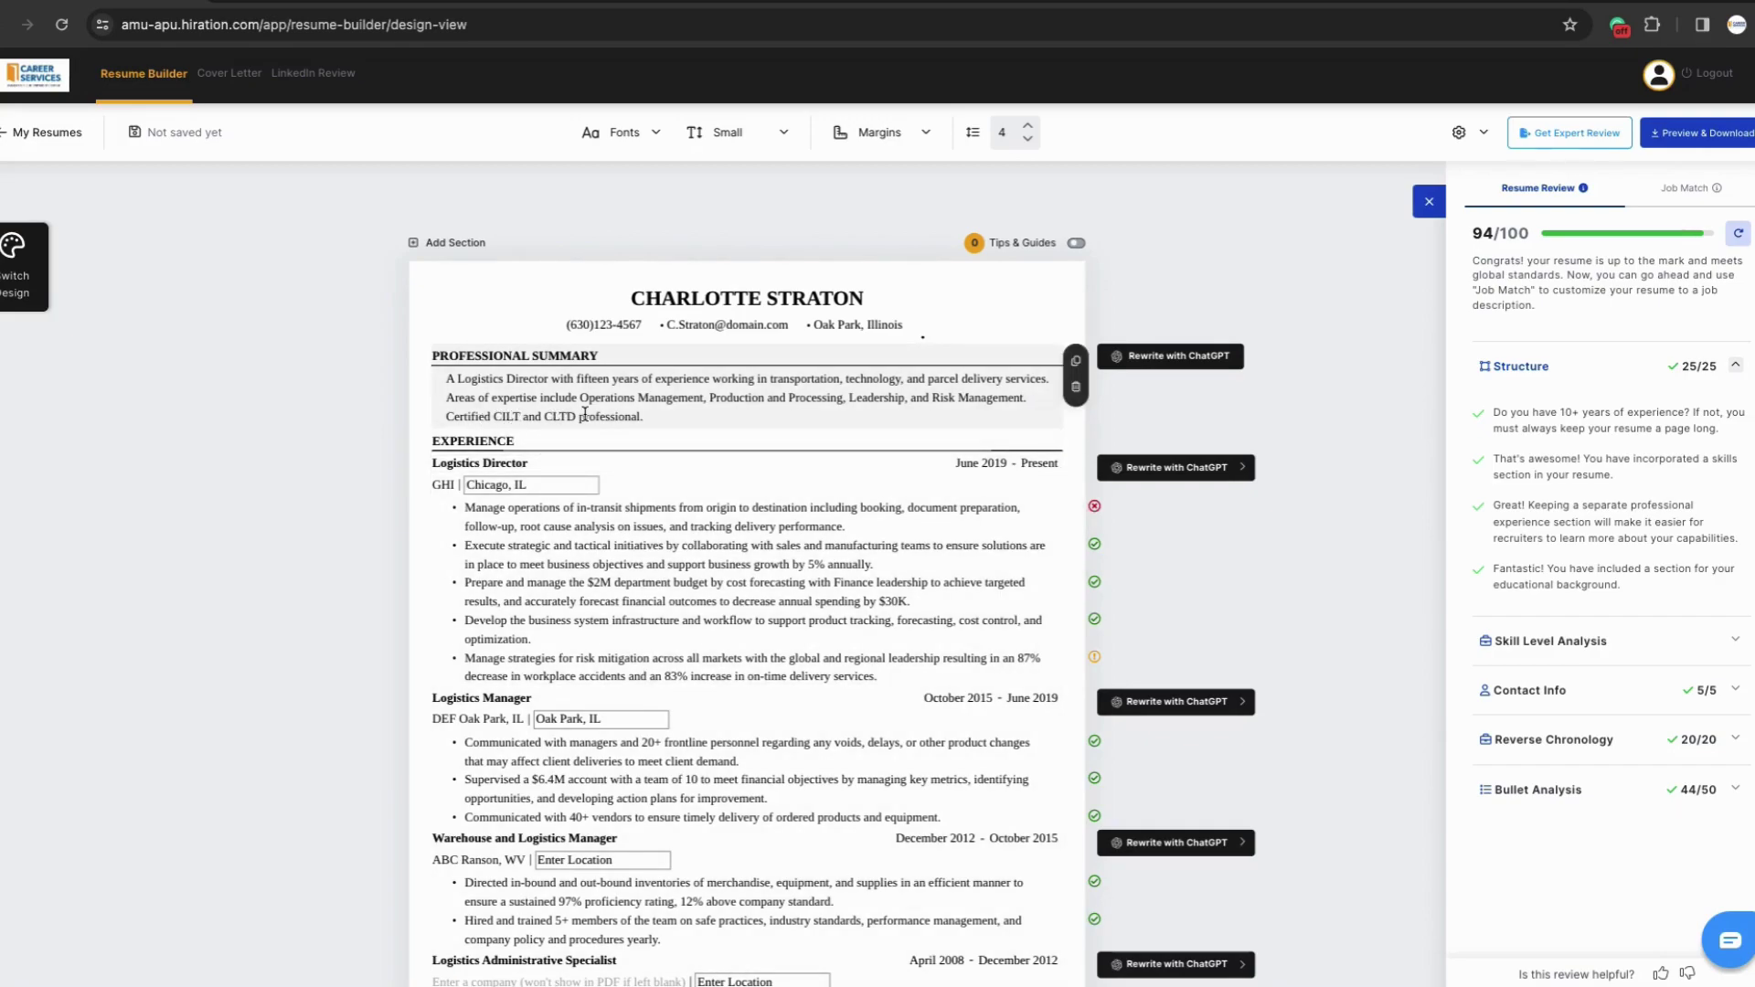
- Replace the Professional Summary with the ChatGPT rewrite starting 'Results-driven Logistics Director'
click(1160, 359)
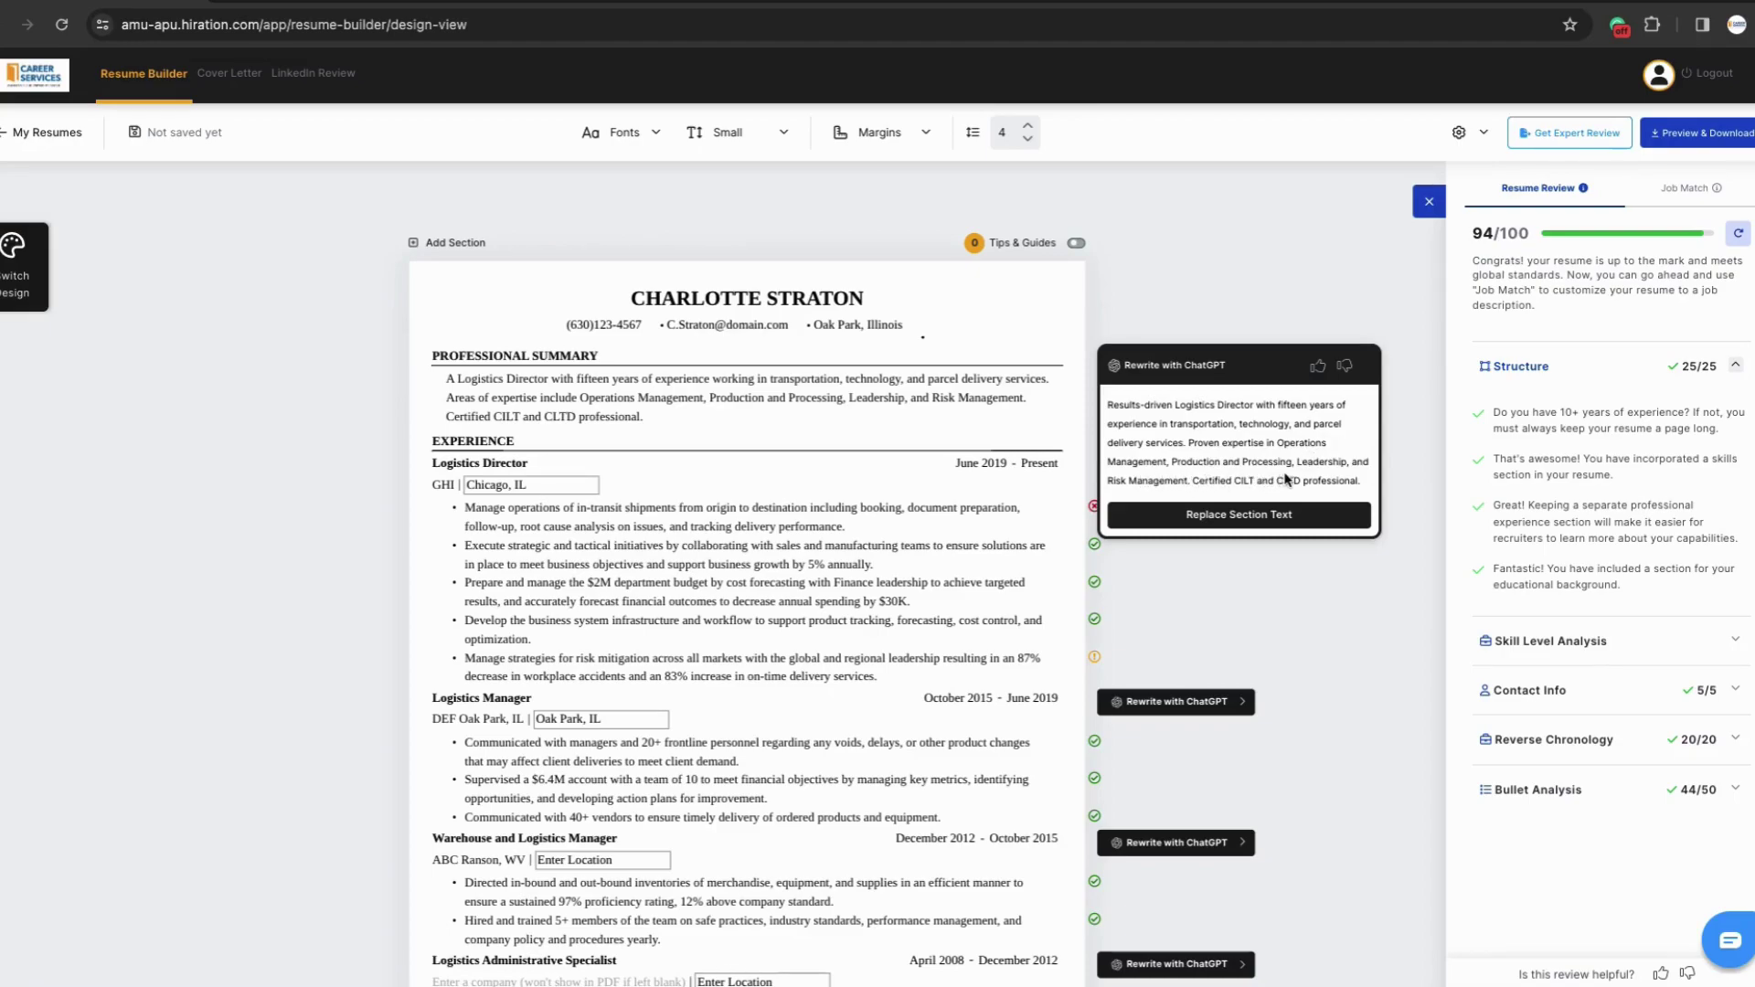
click(1236, 515)
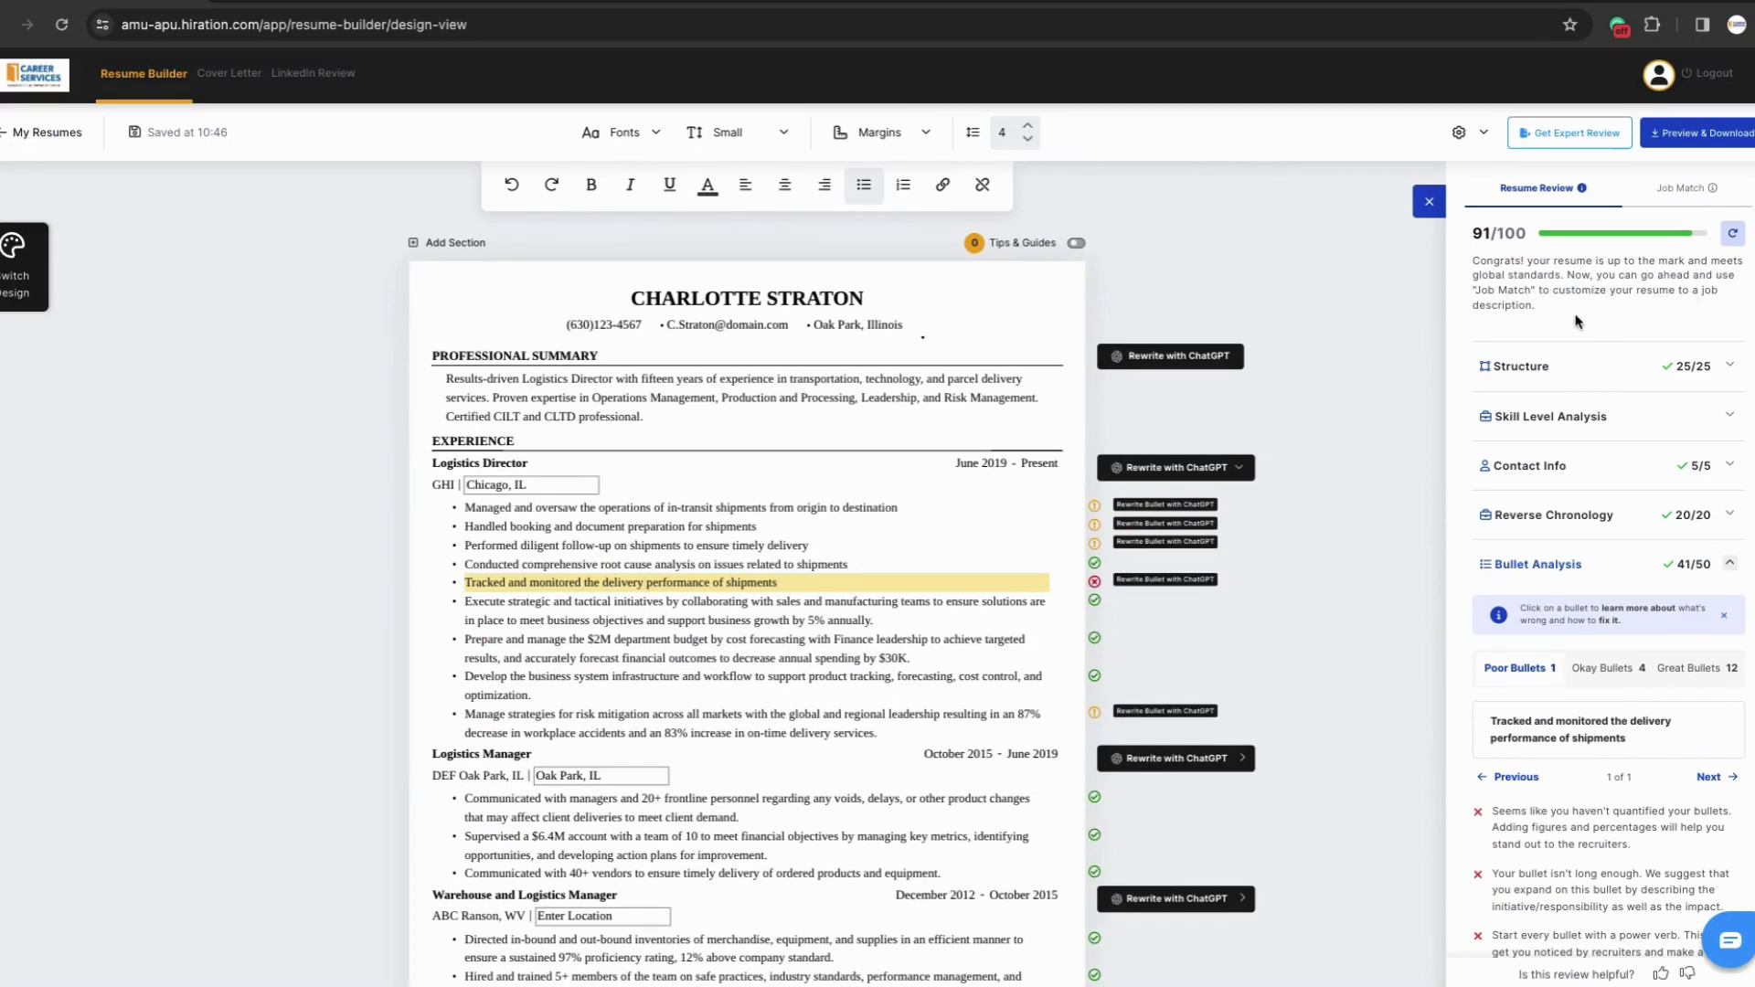
click(1541, 376)
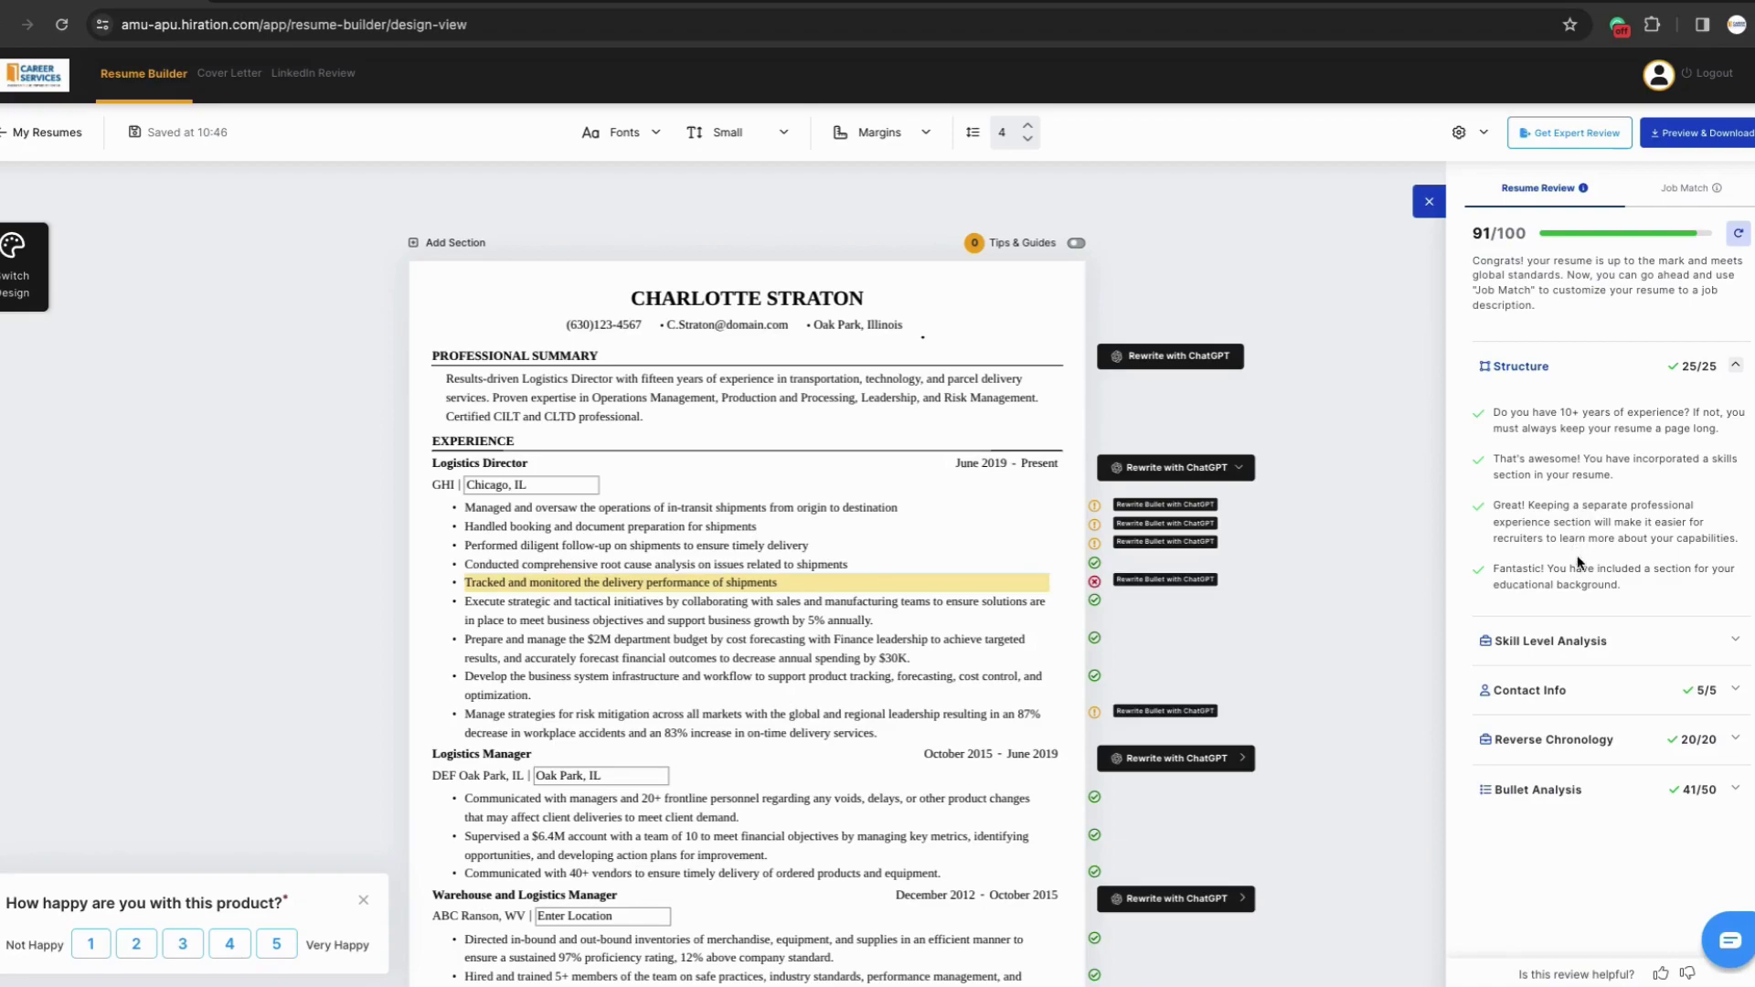
click(1728, 381)
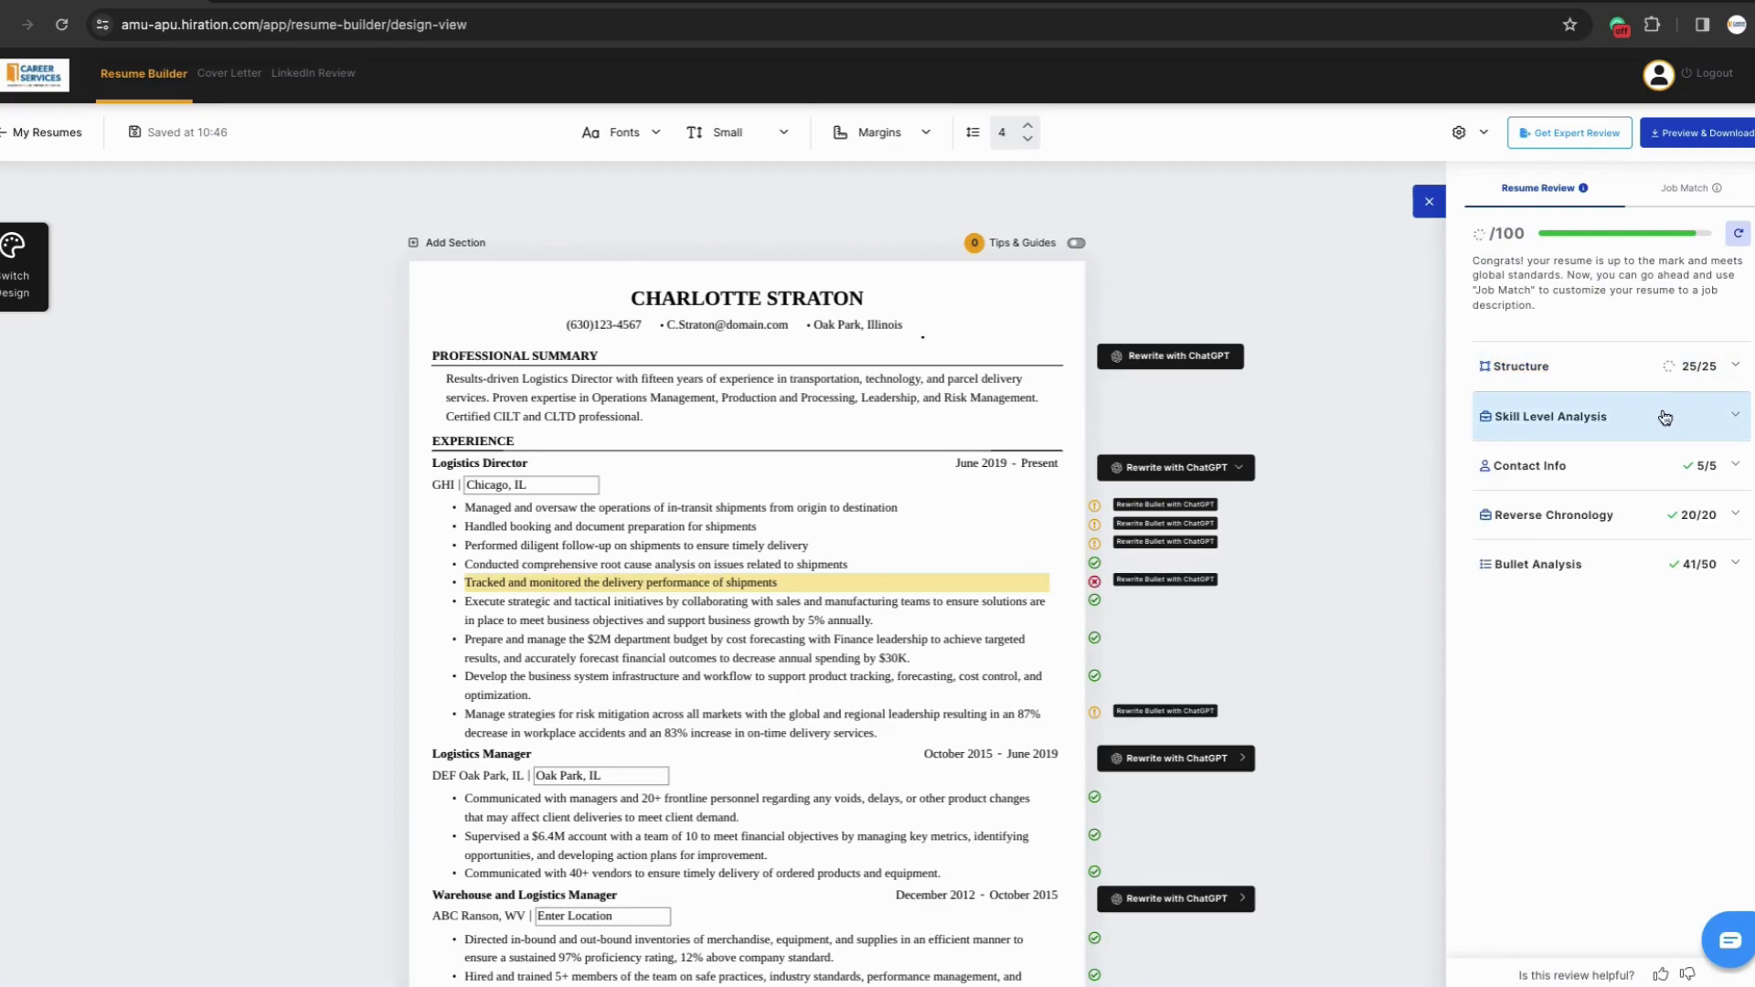
click(1634, 418)
scroll(1650, 565, down, 1)
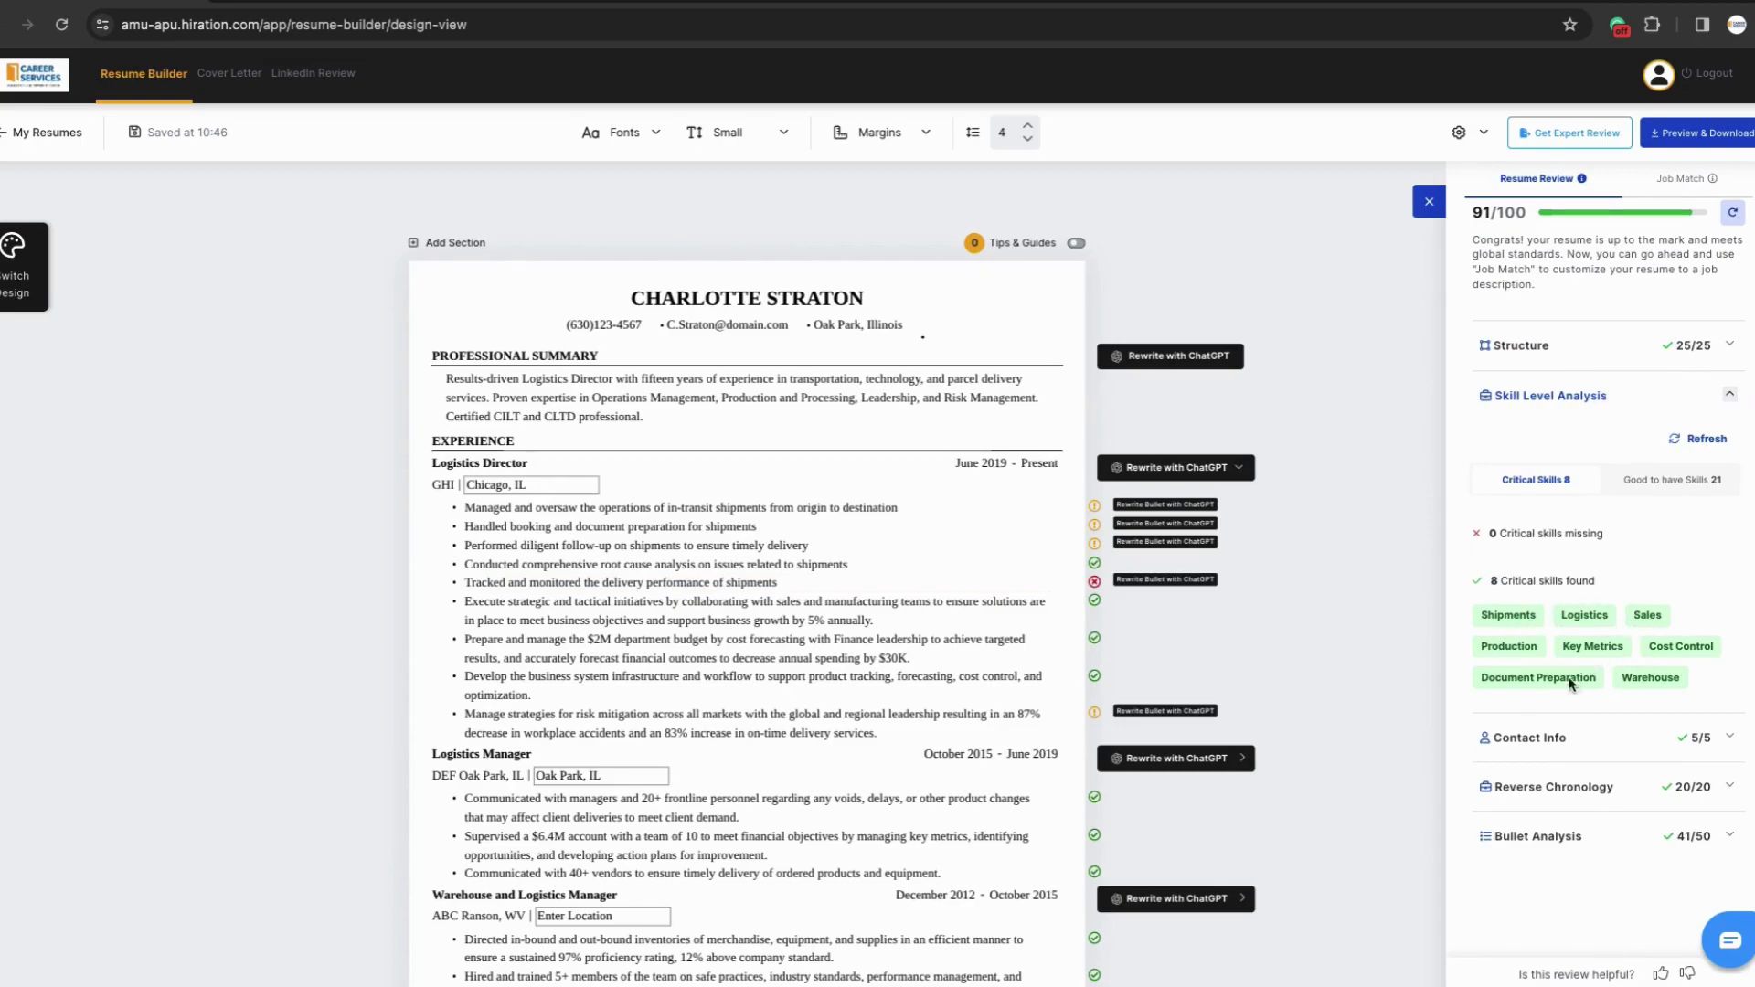
scroll(619, 605, down, 8)
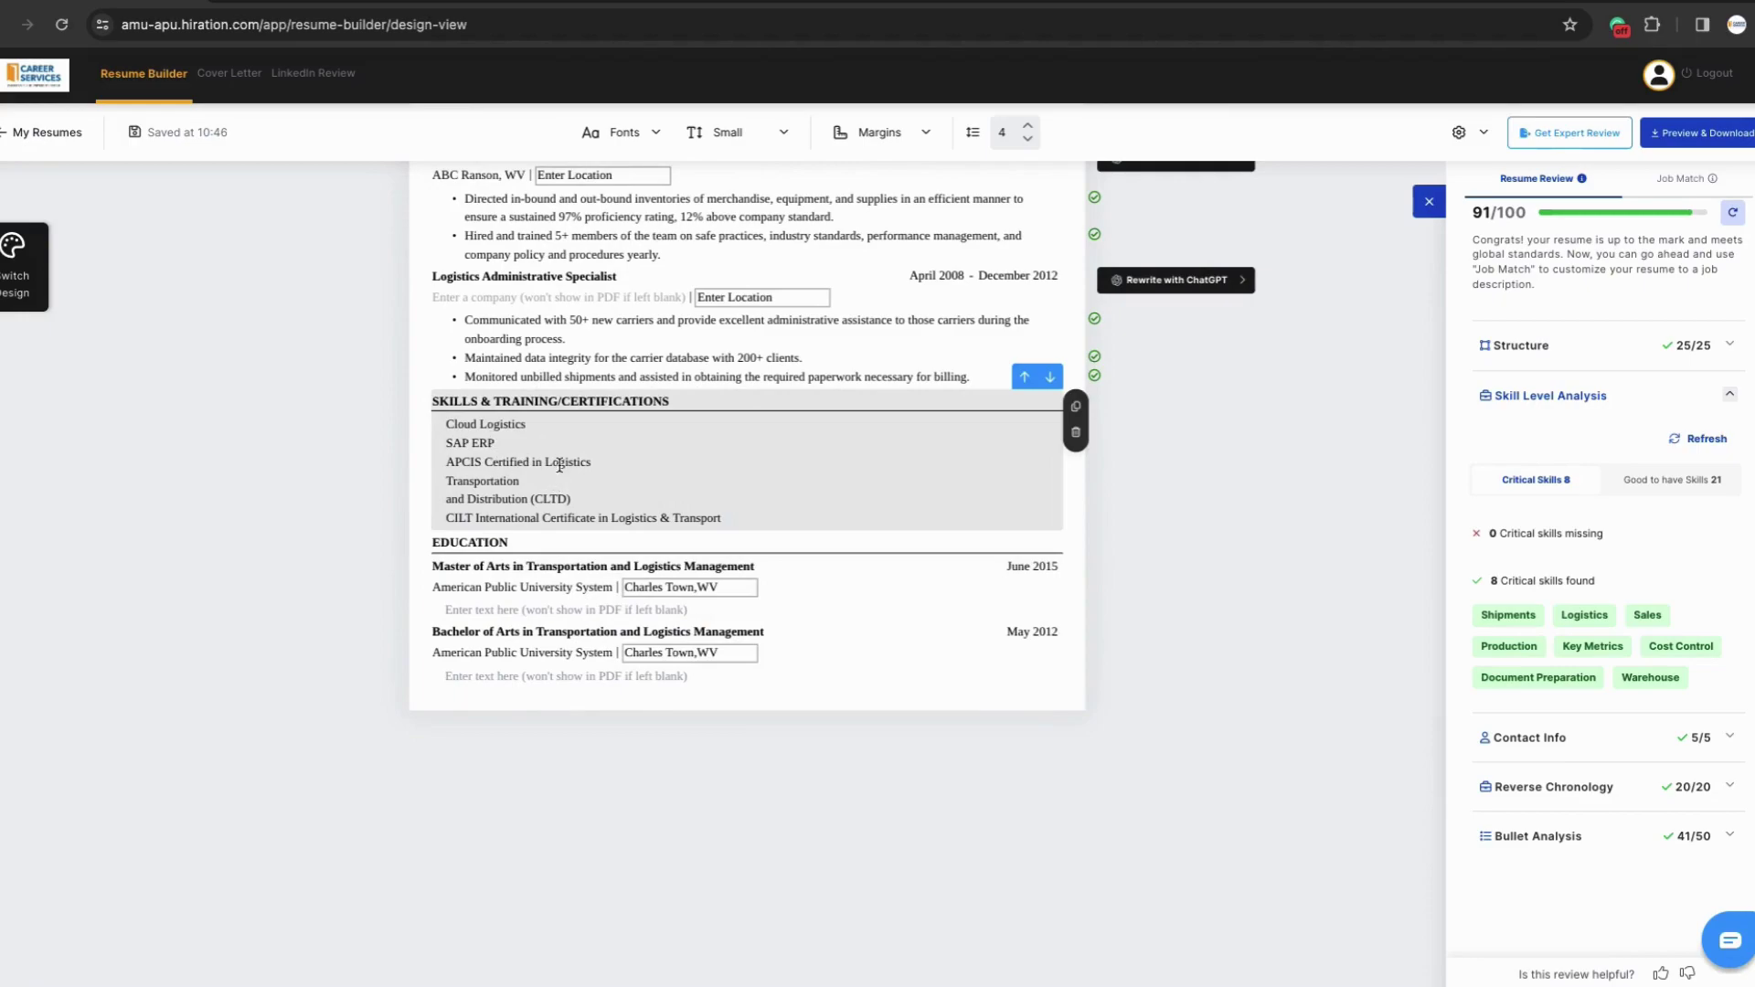
click(1728, 399)
scroll(1182, 564, up, 8)
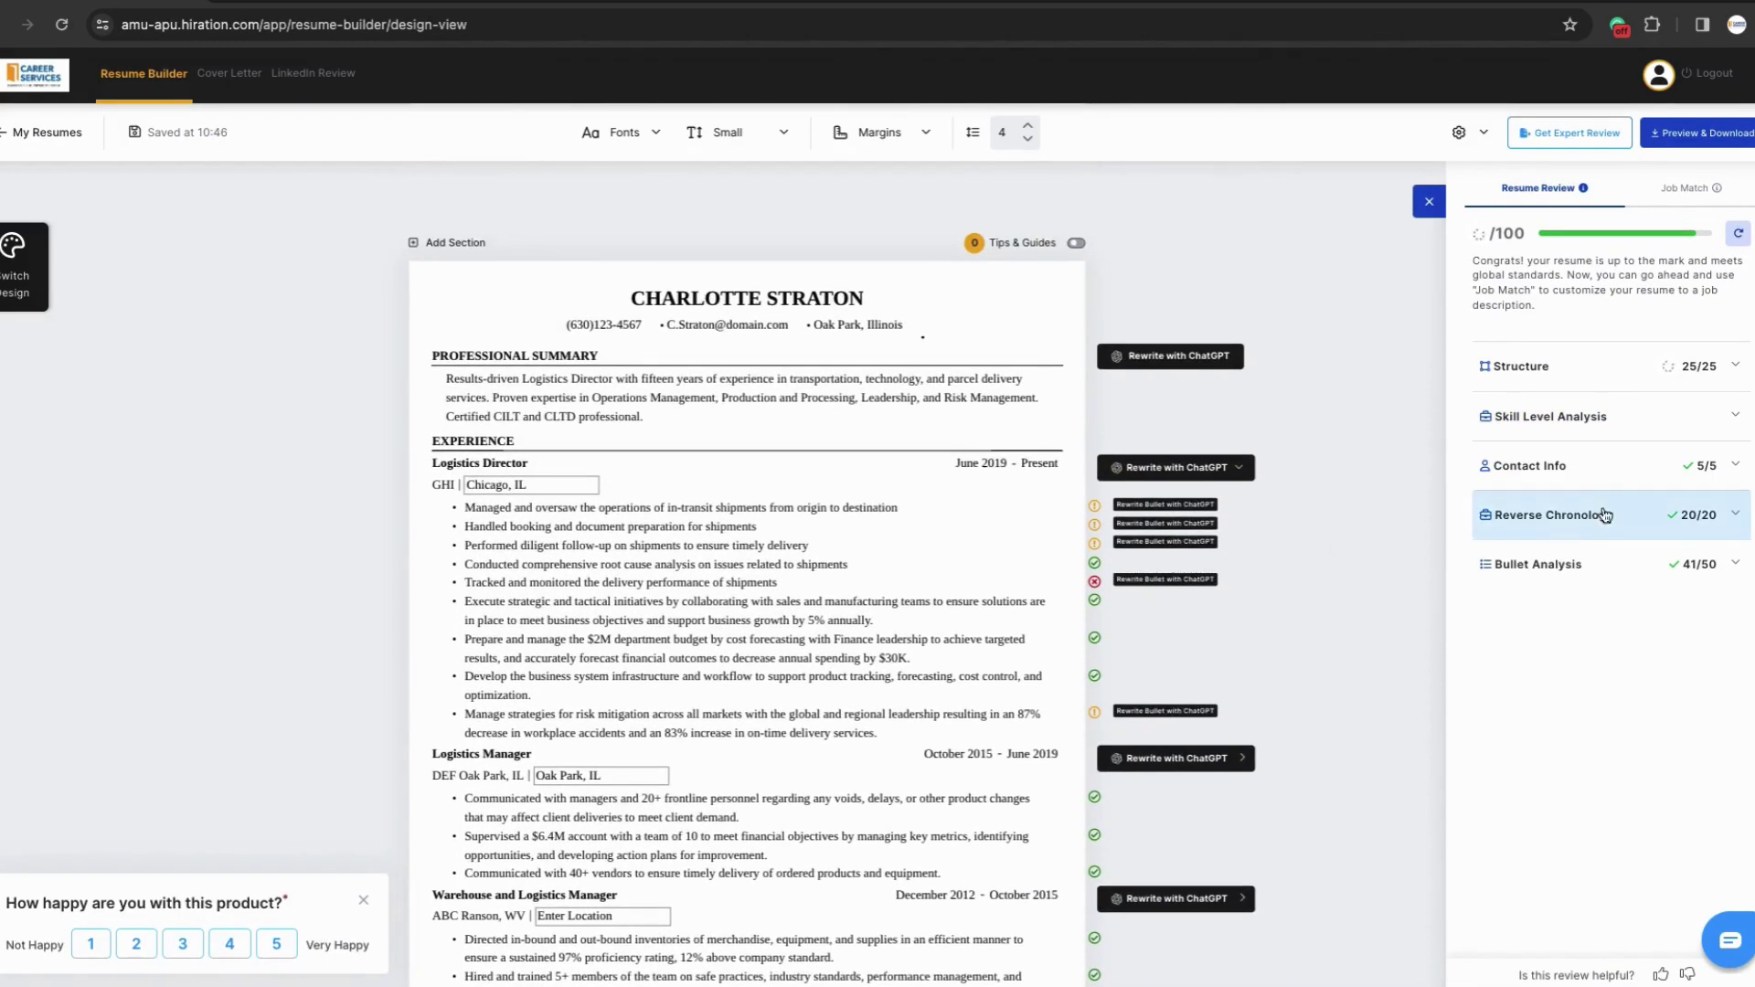
click(1603, 485)
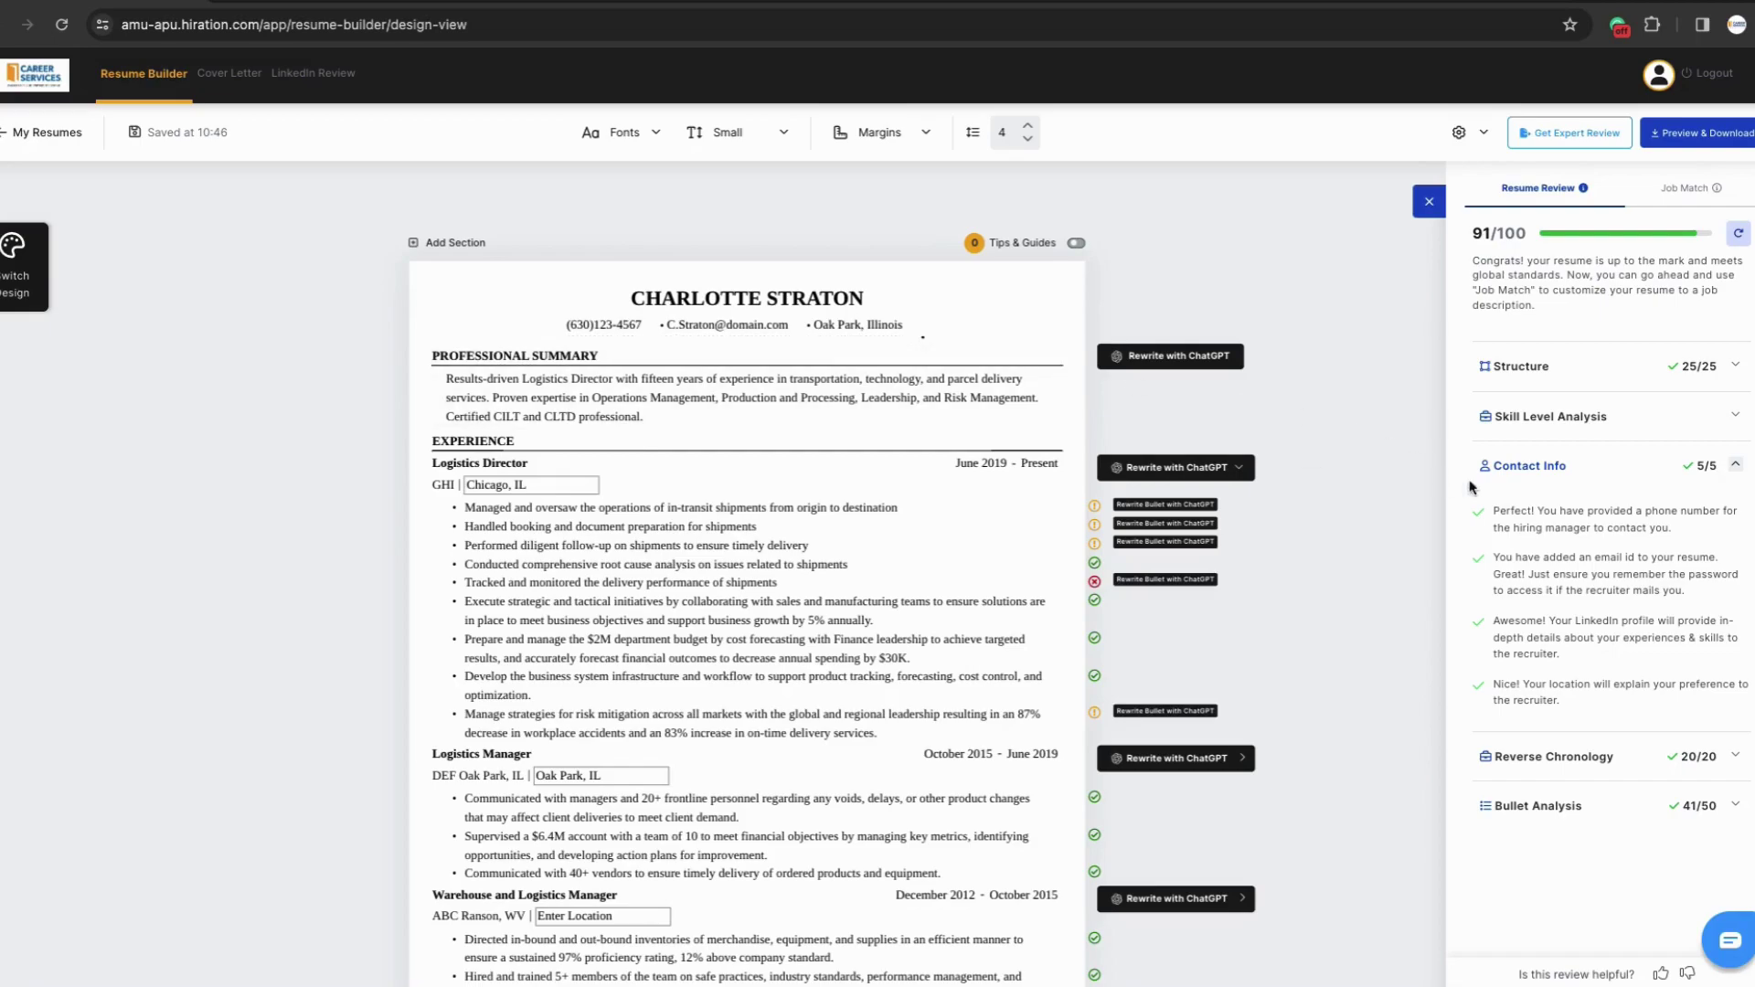
click(1694, 471)
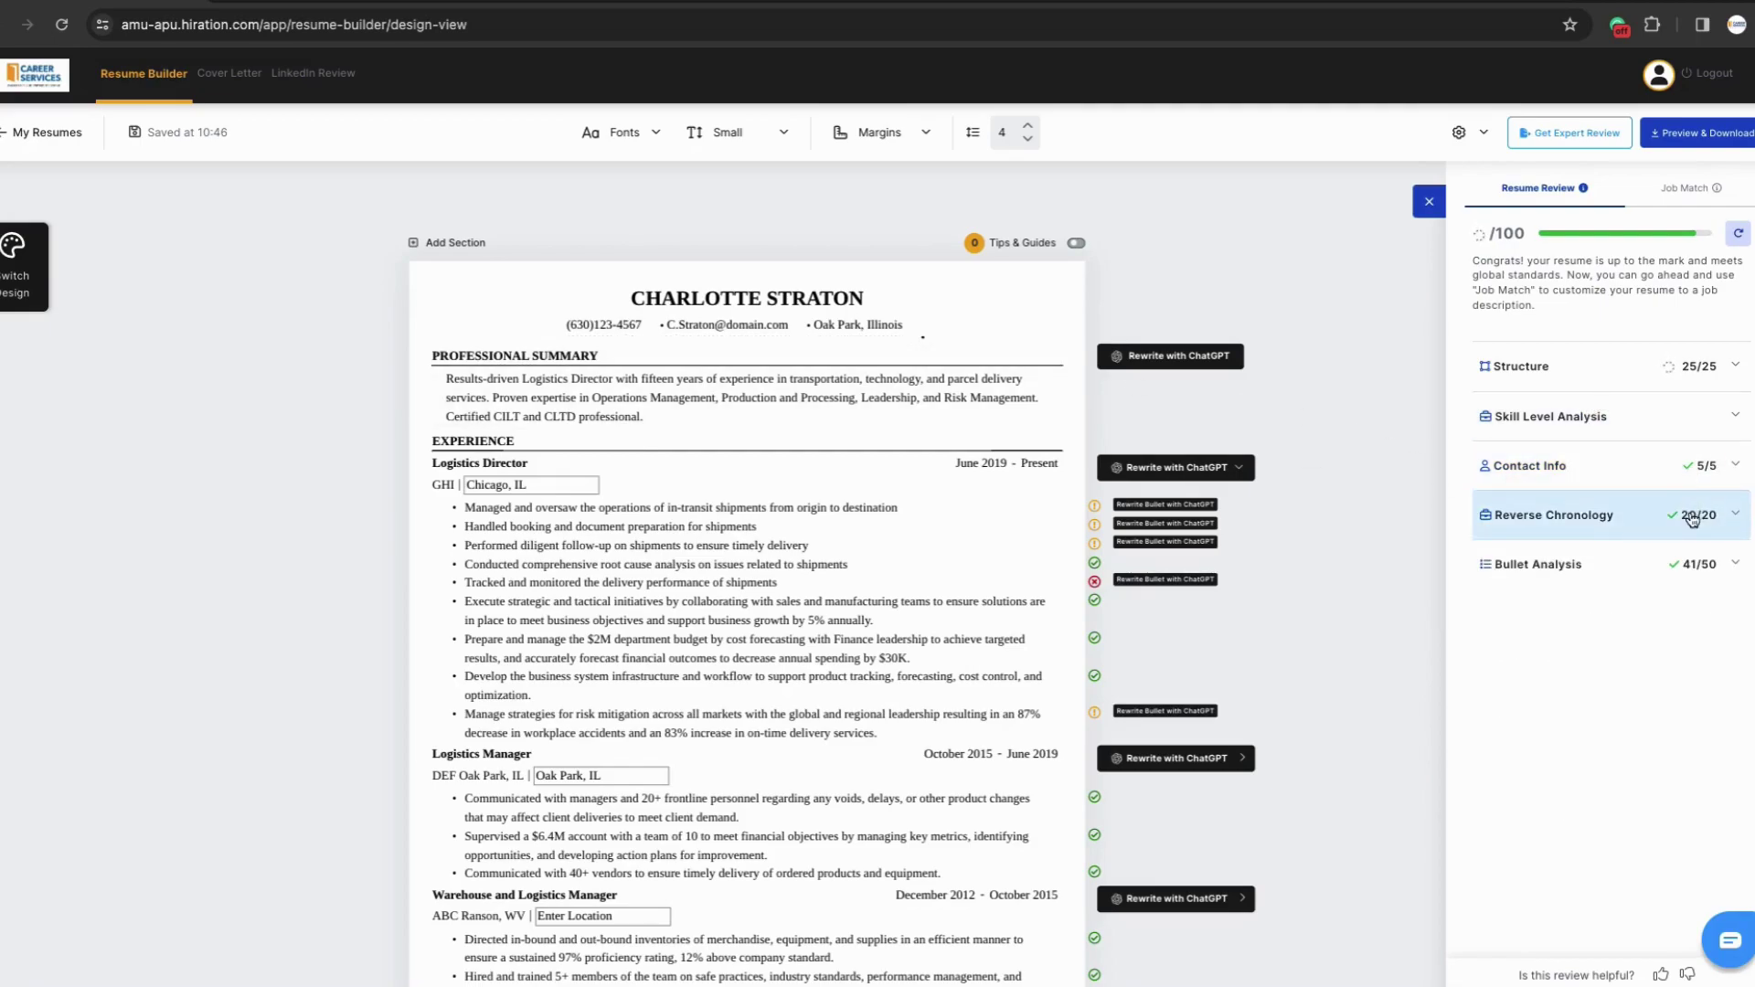
click(1692, 517)
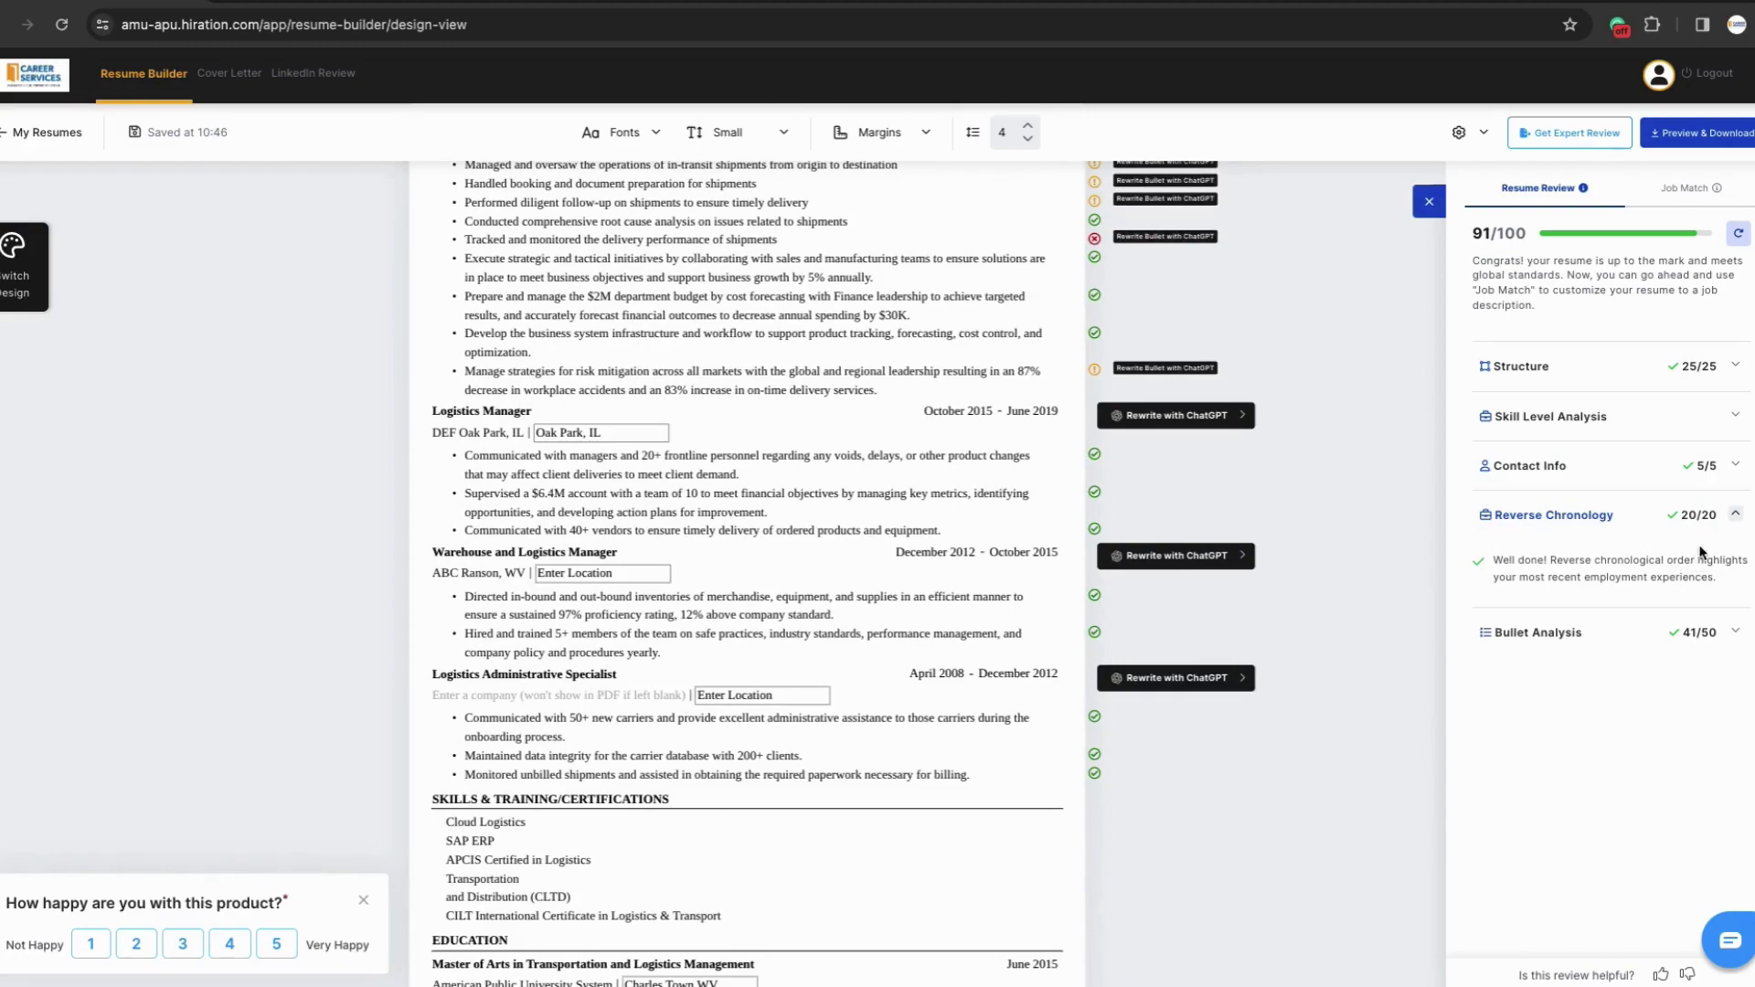
click(1715, 532)
click(1716, 574)
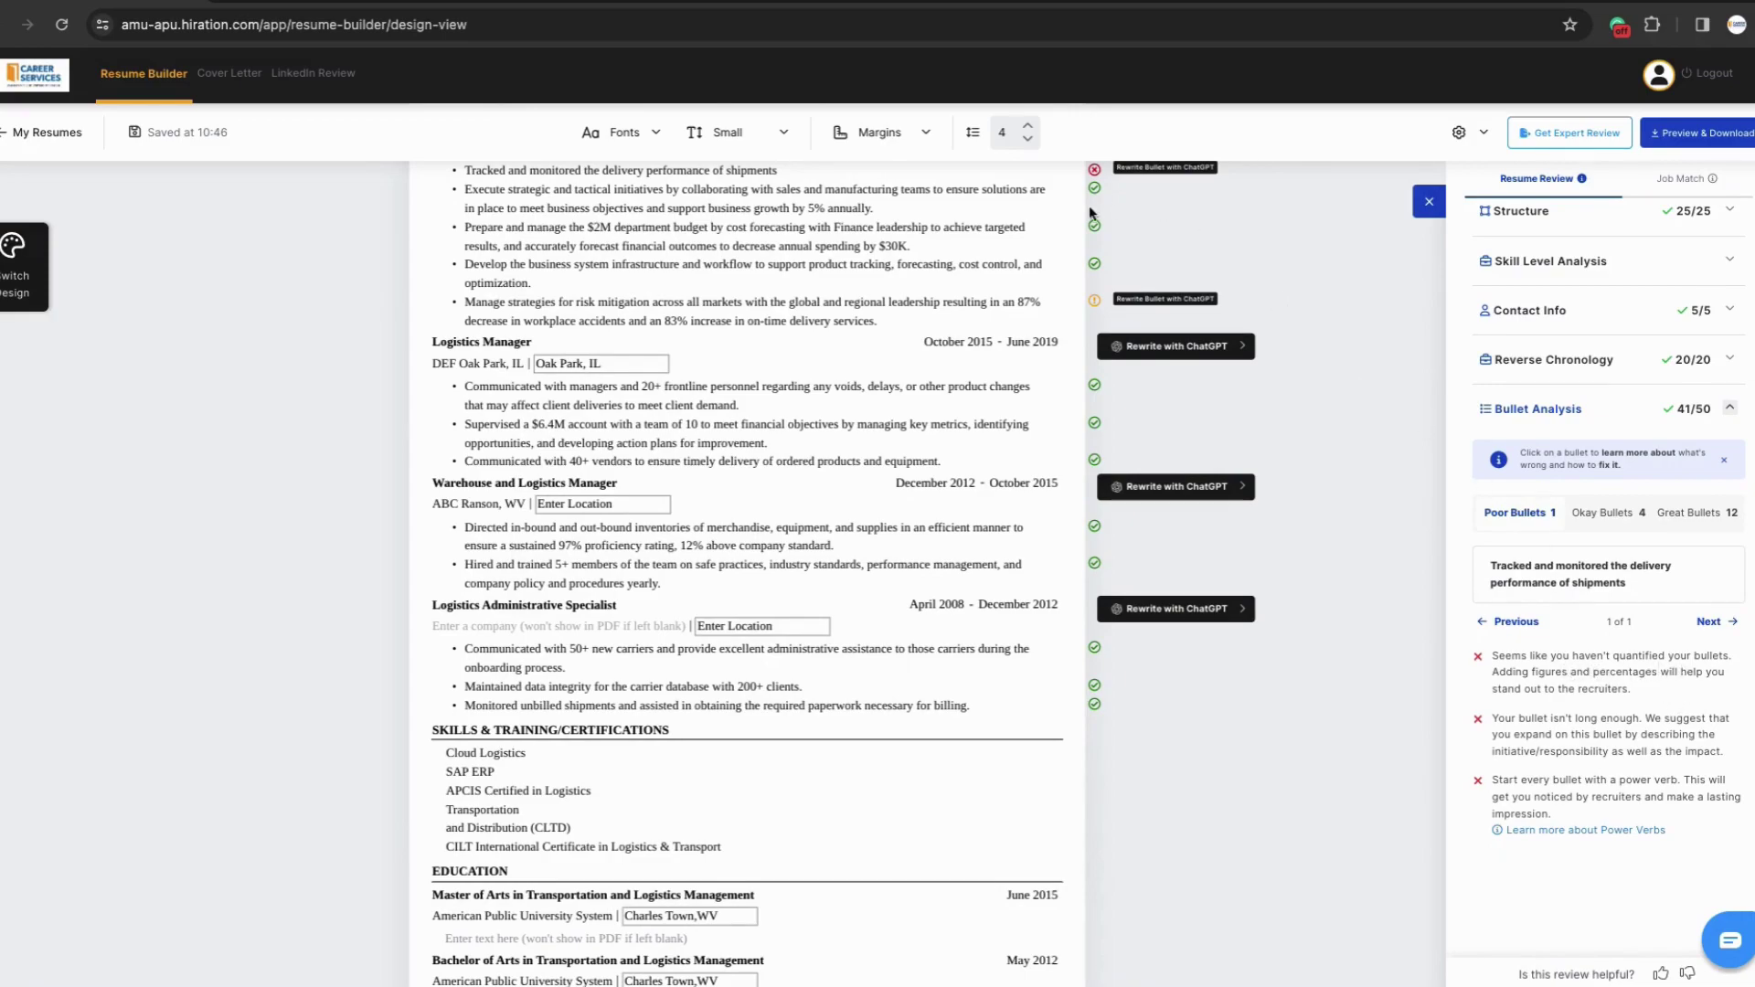
- Review the poor, okay and great bullets in Bullet Analysis, moving to the second great bullet
scroll(1094, 215, up, 1)
click(1097, 275)
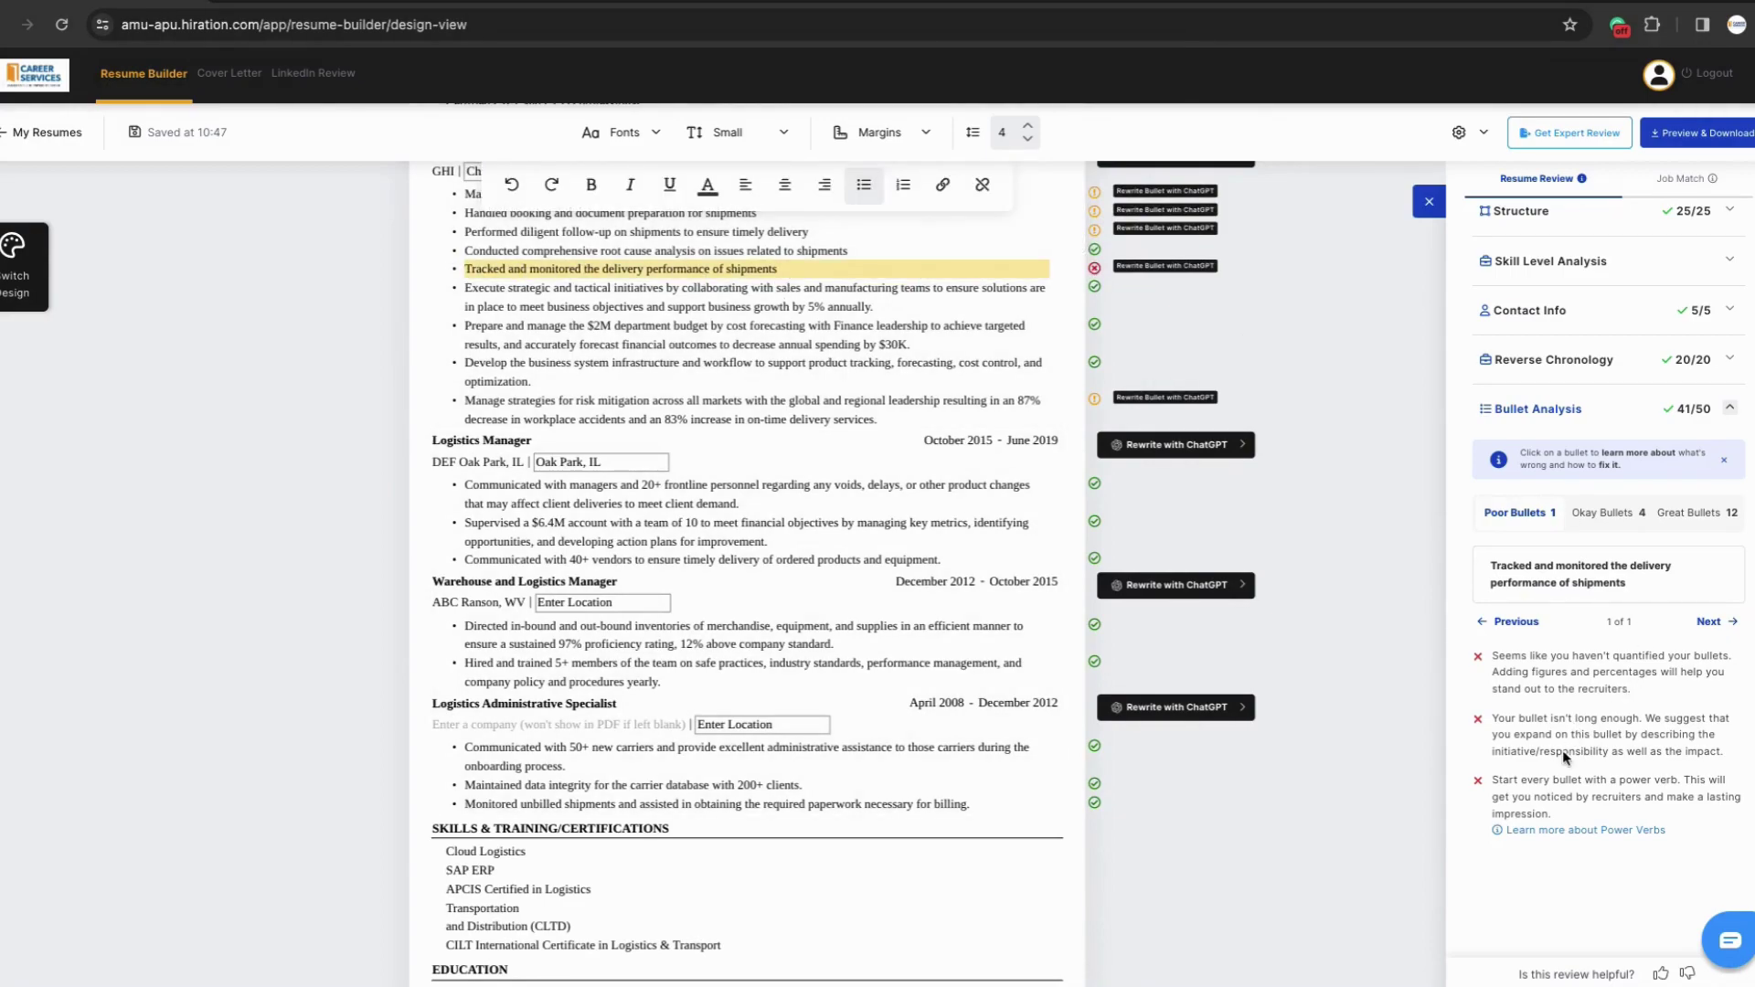
click(1625, 519)
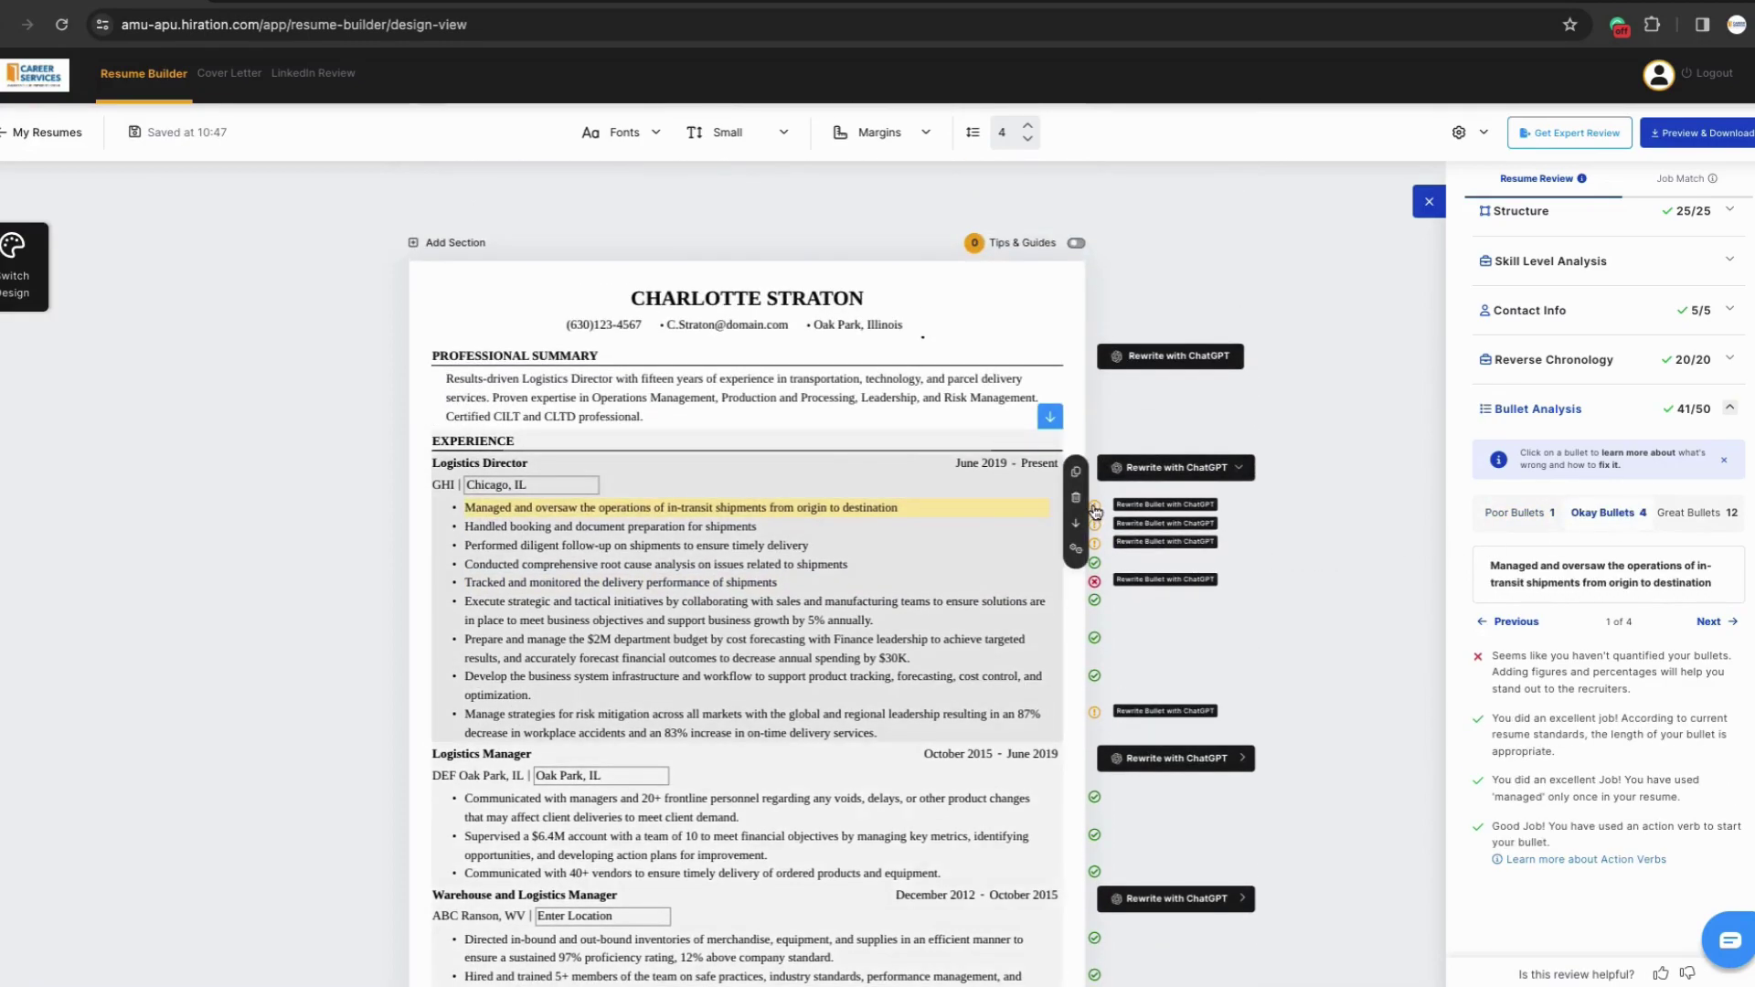
click(872, 517)
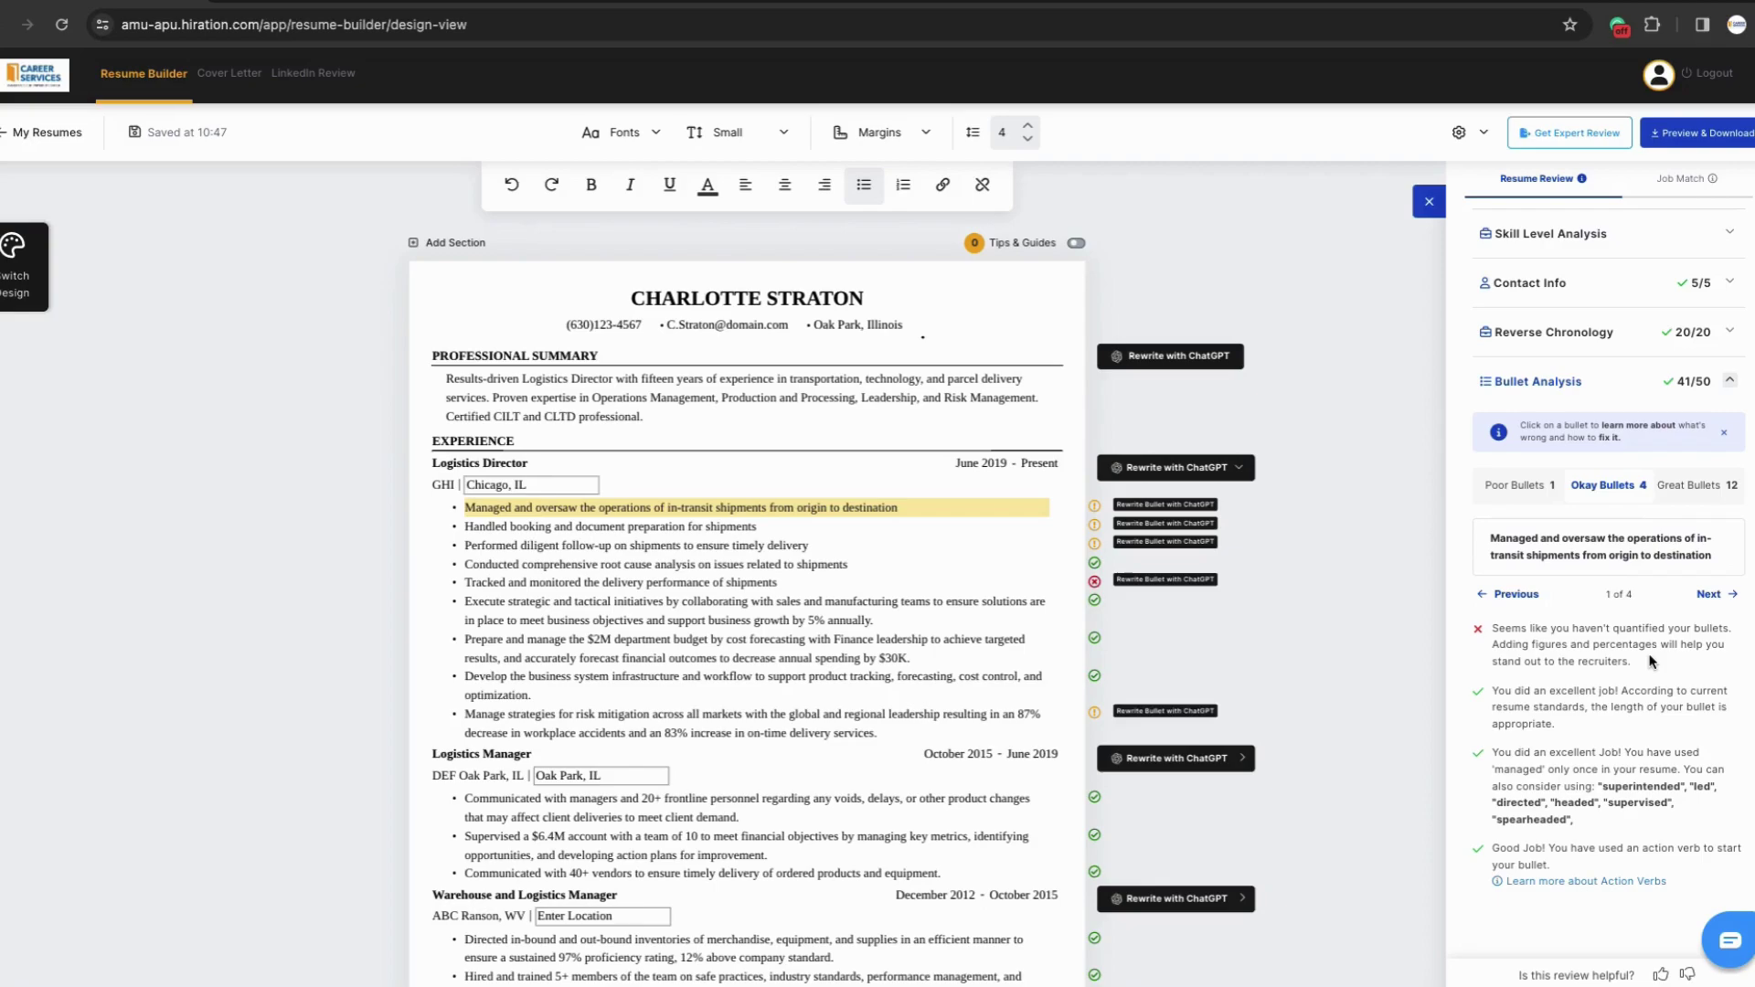
click(1701, 490)
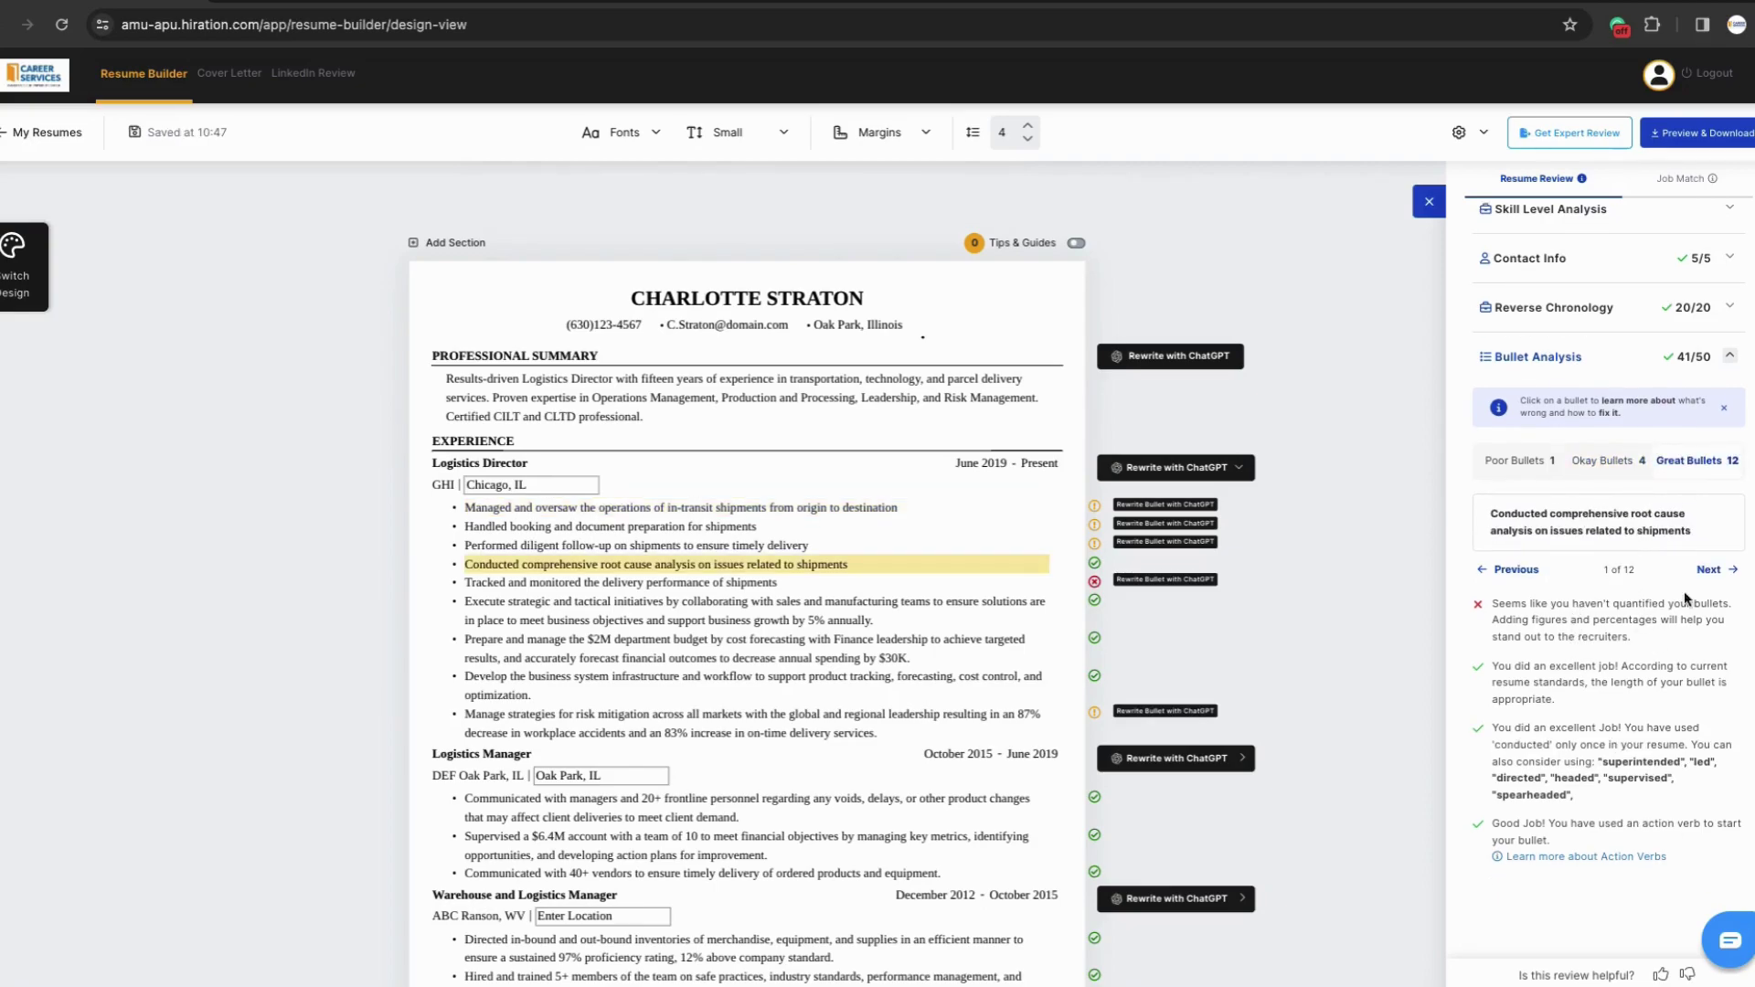
click(1726, 571)
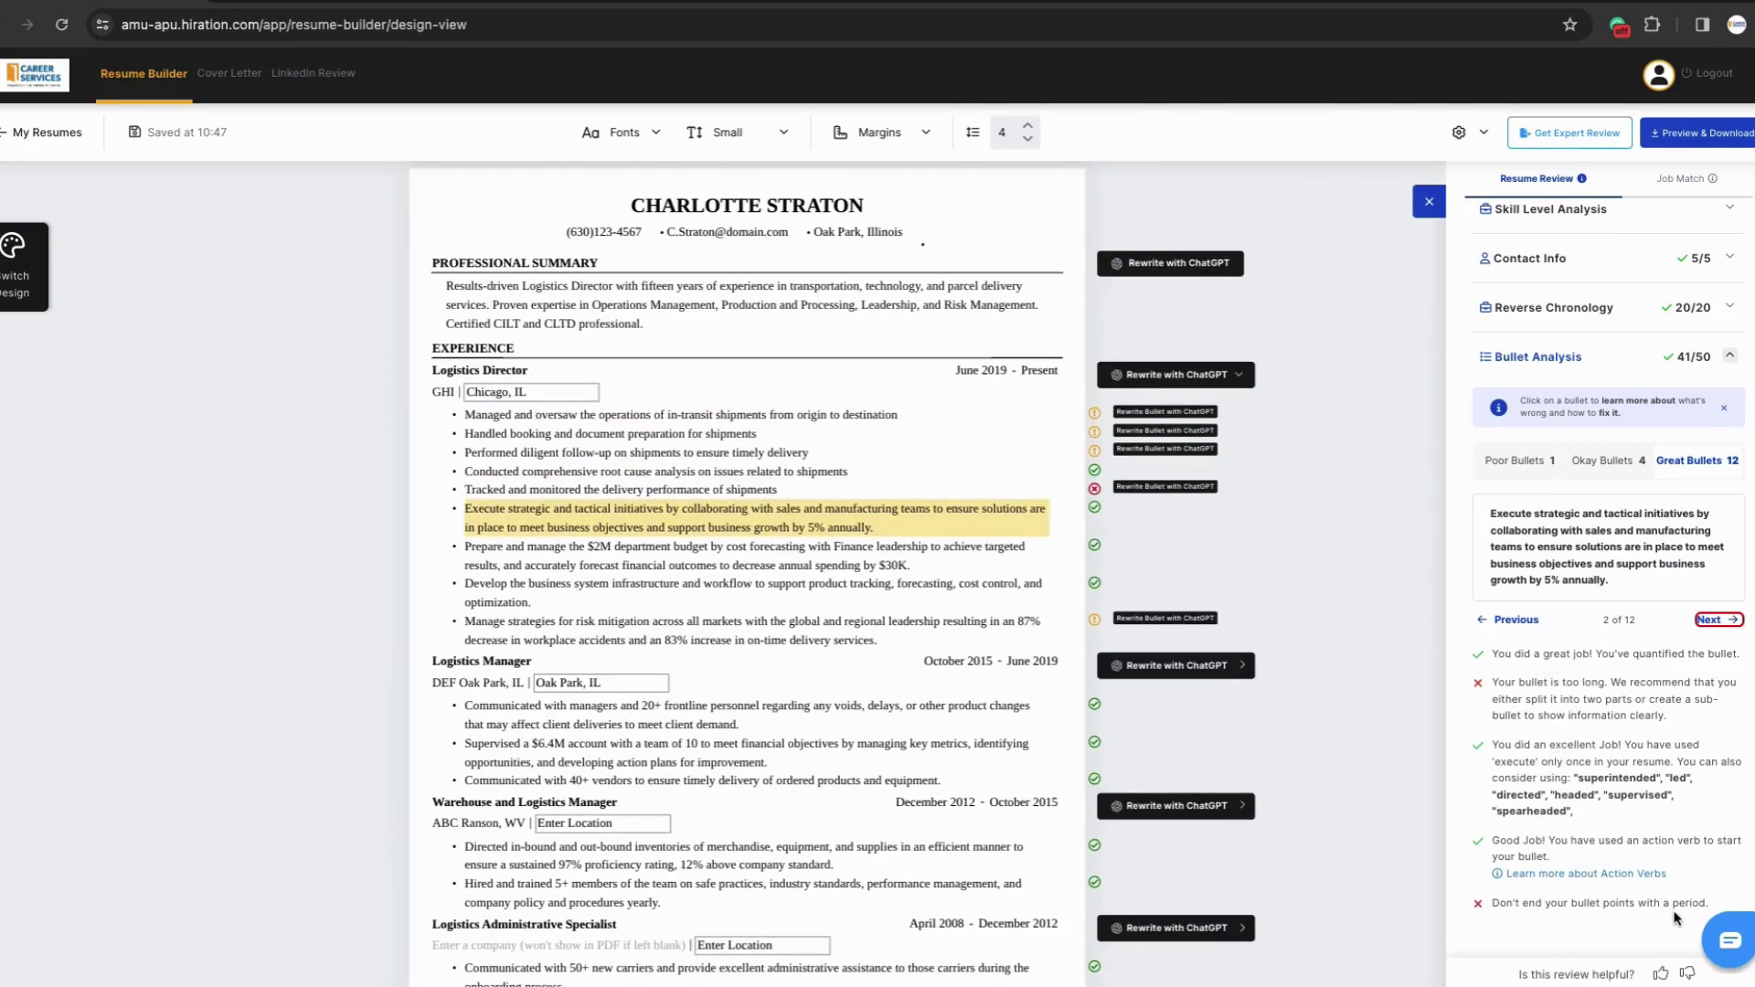
- Delete the trailing period from the '5% annually' bullet and render the resume preview
click(885, 528)
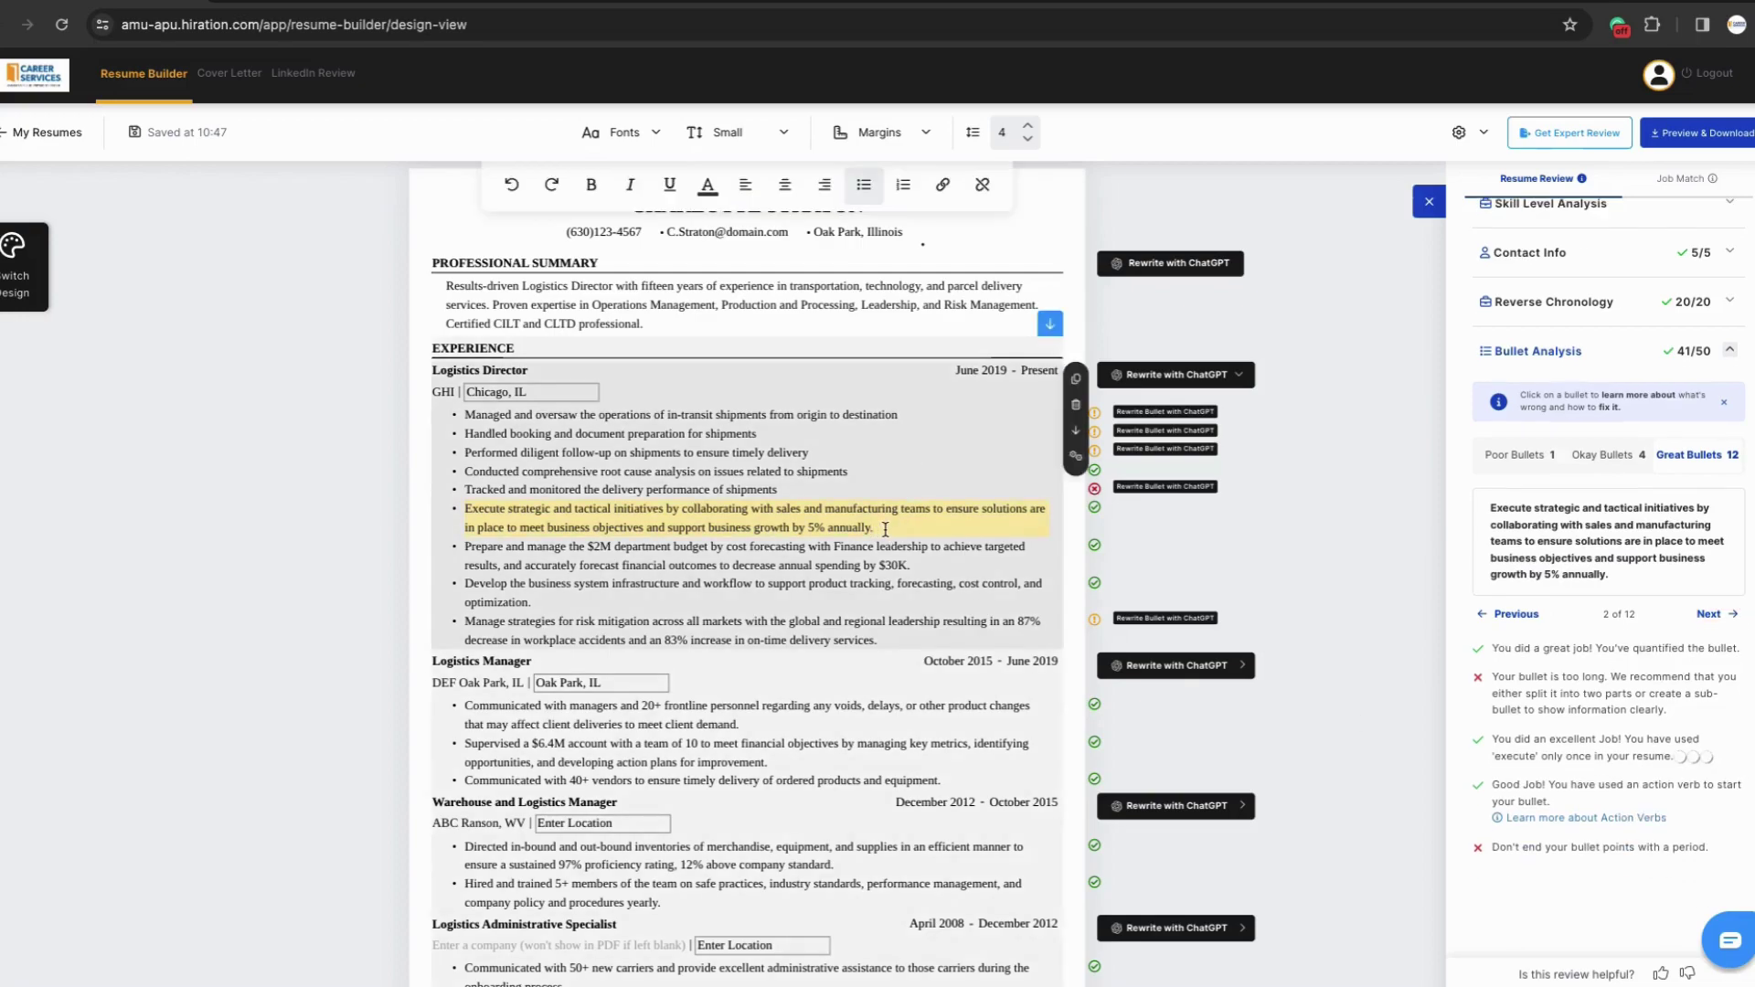
key(BackSpace)
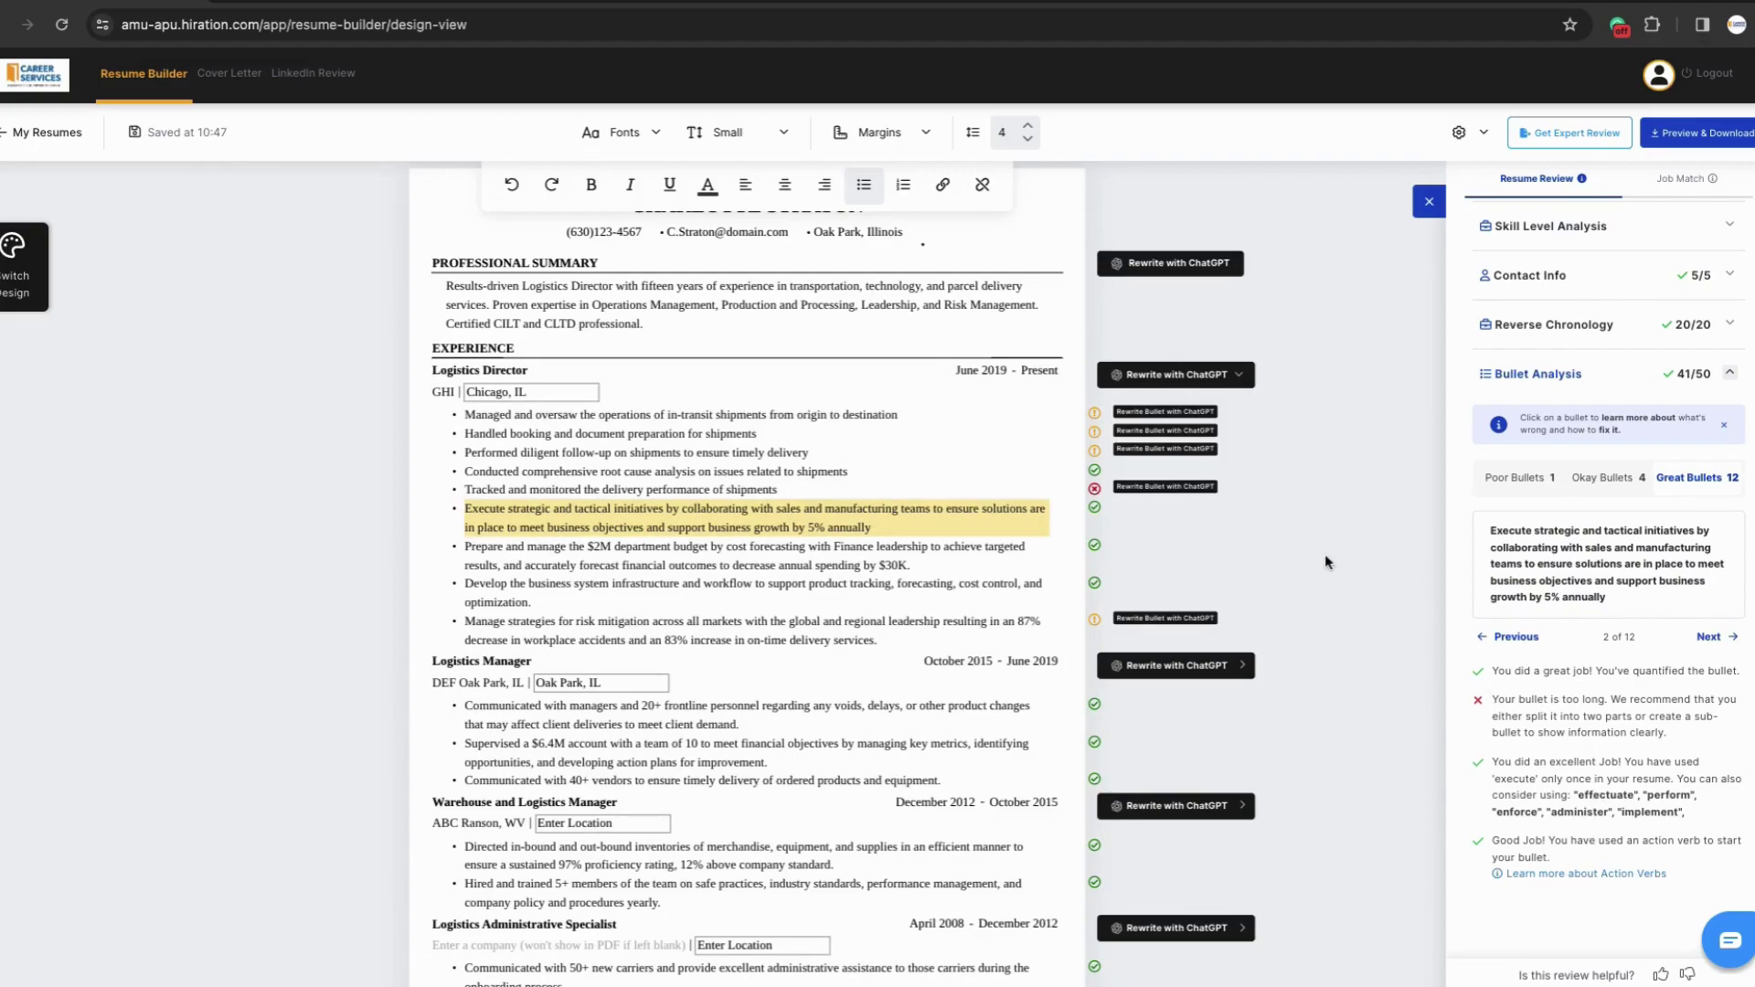
scroll(1324, 554, up, 1)
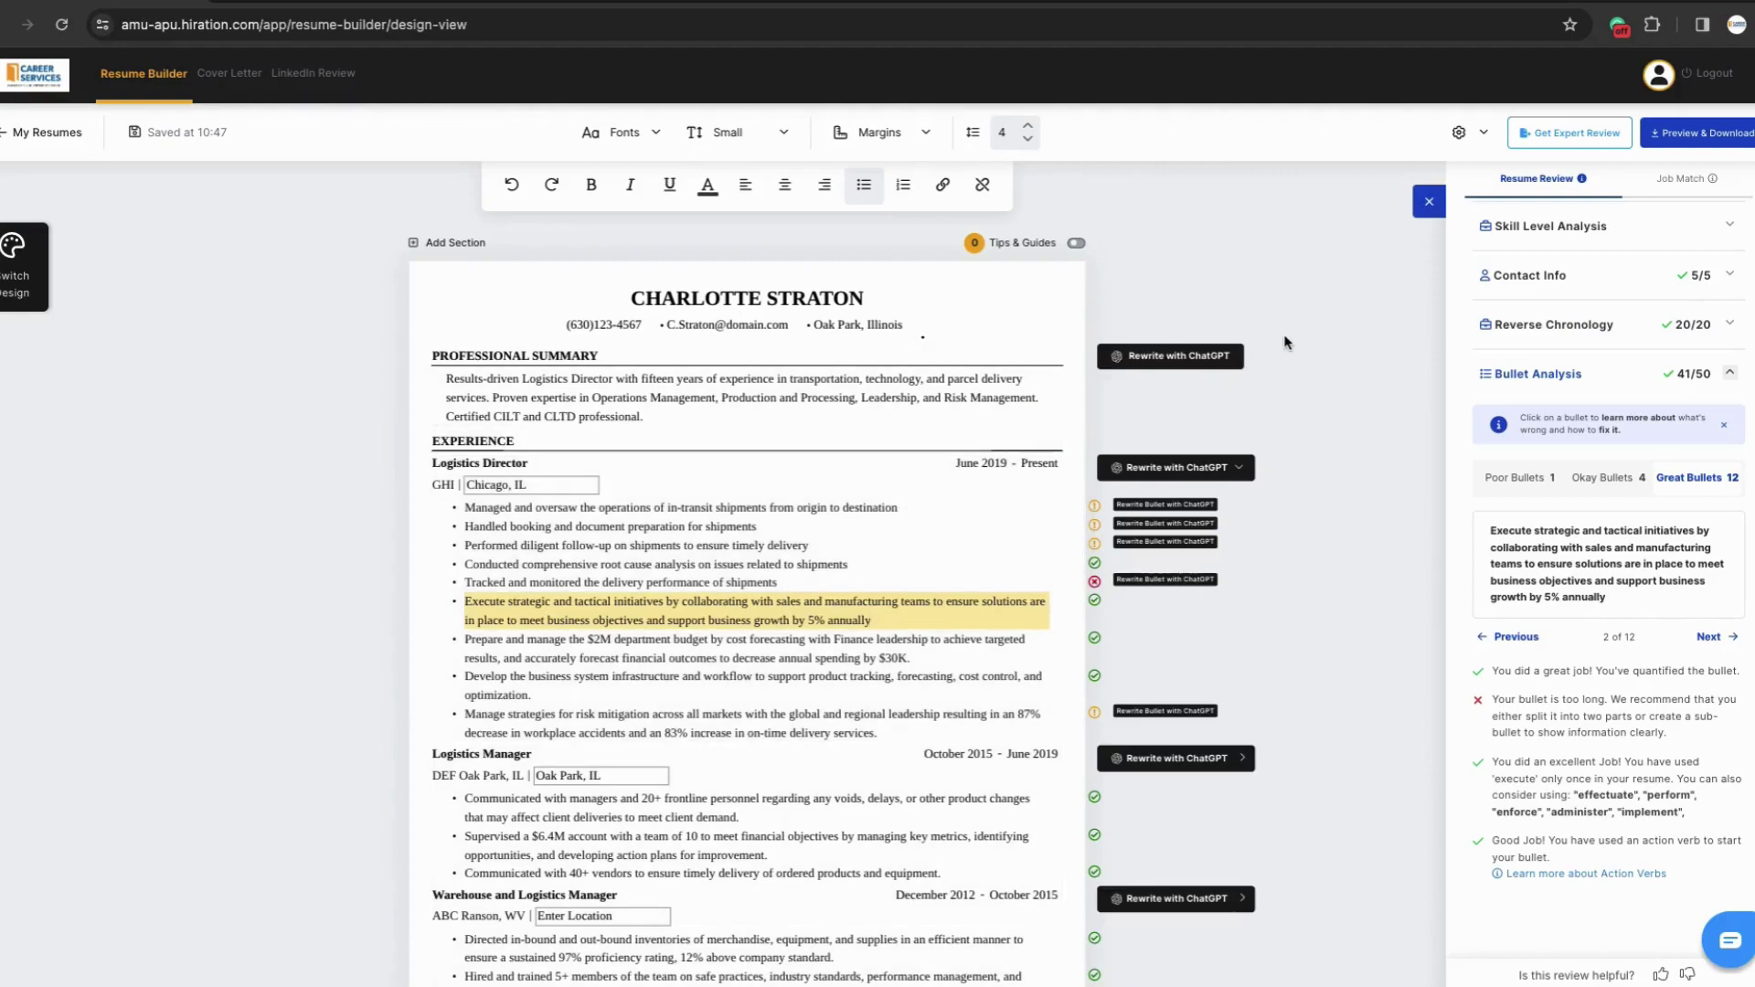
click(1678, 138)
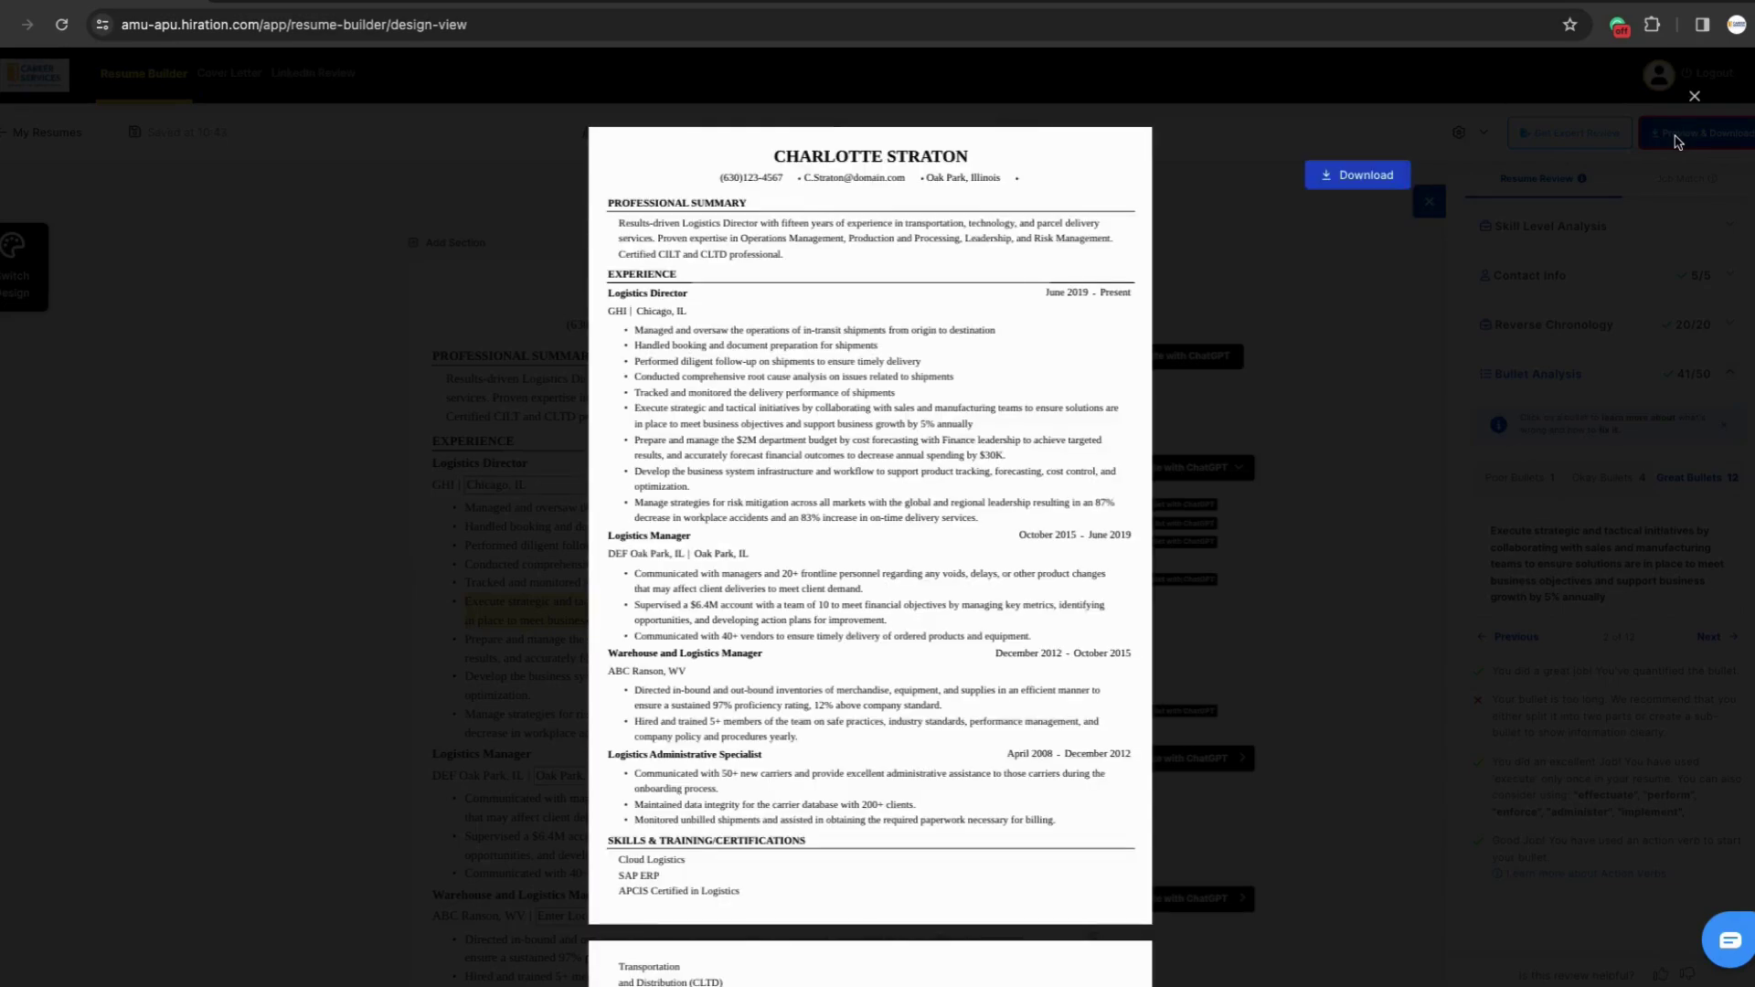
- Look over and close the preview, then cancel the Get Expert Review request
scroll(943, 454, down, 10)
scroll(943, 455, up, 10)
click(1696, 96)
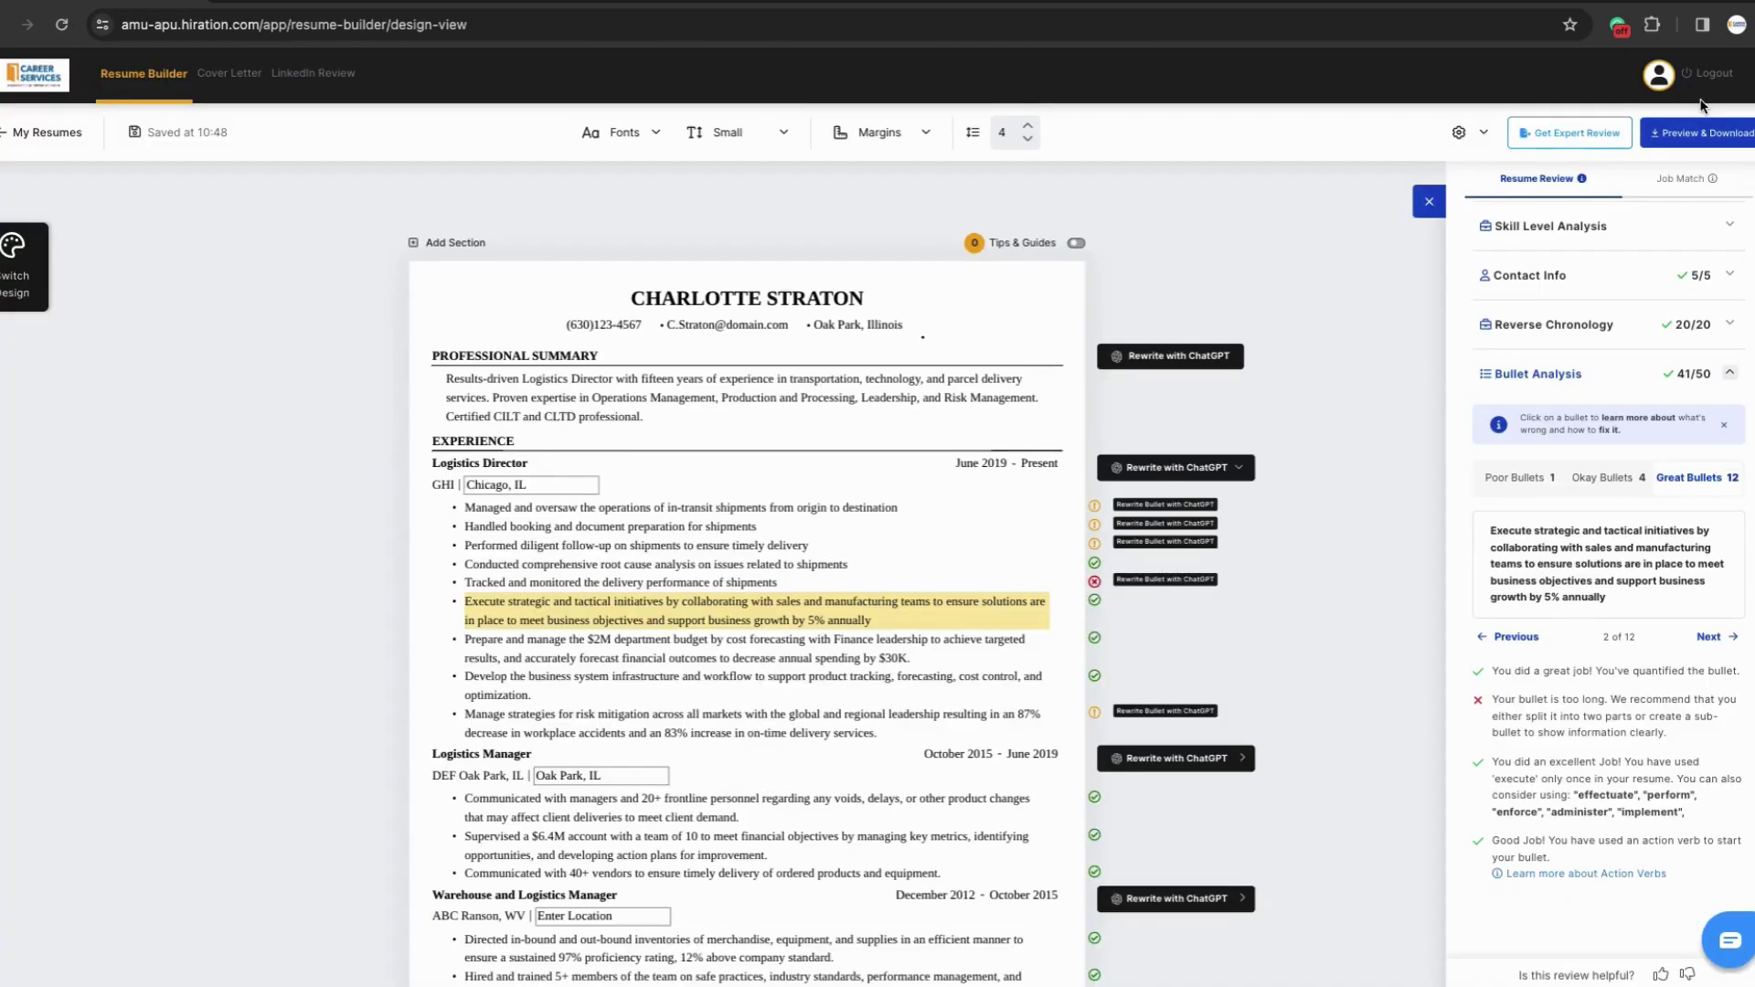
click(1576, 137)
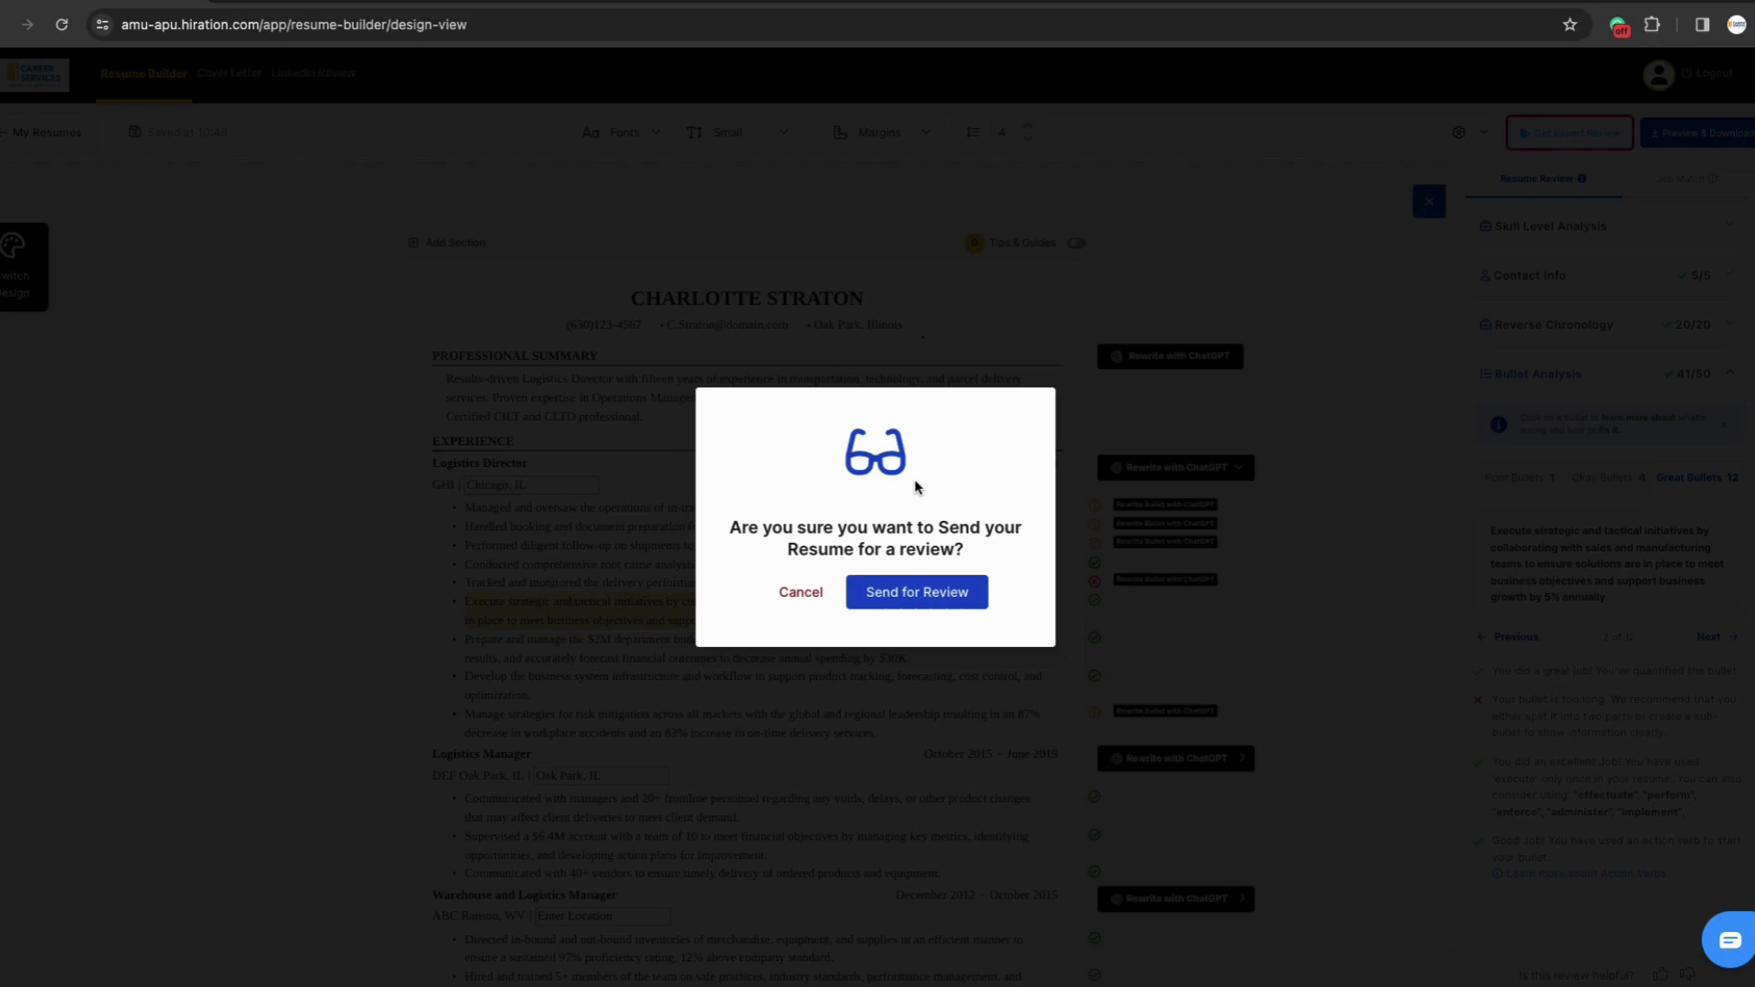
click(809, 595)
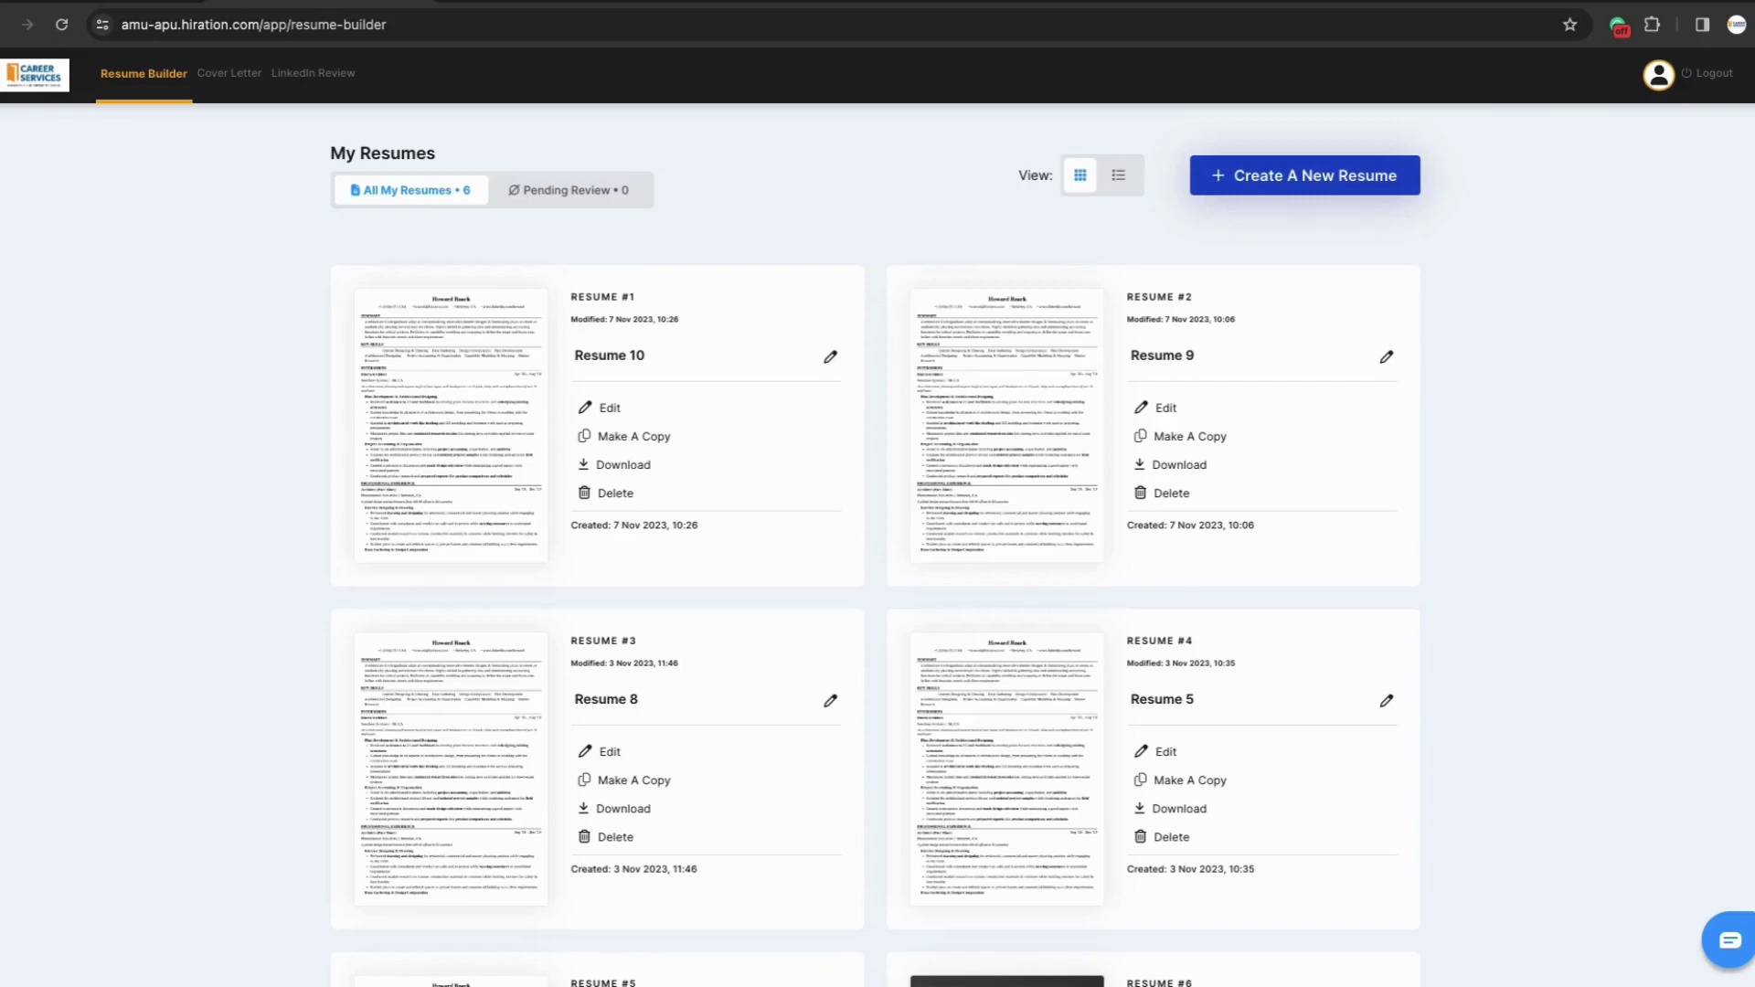
- Start another resume with the Simple template, choosing Create a new Resume from a pre-written resume
click(1251, 189)
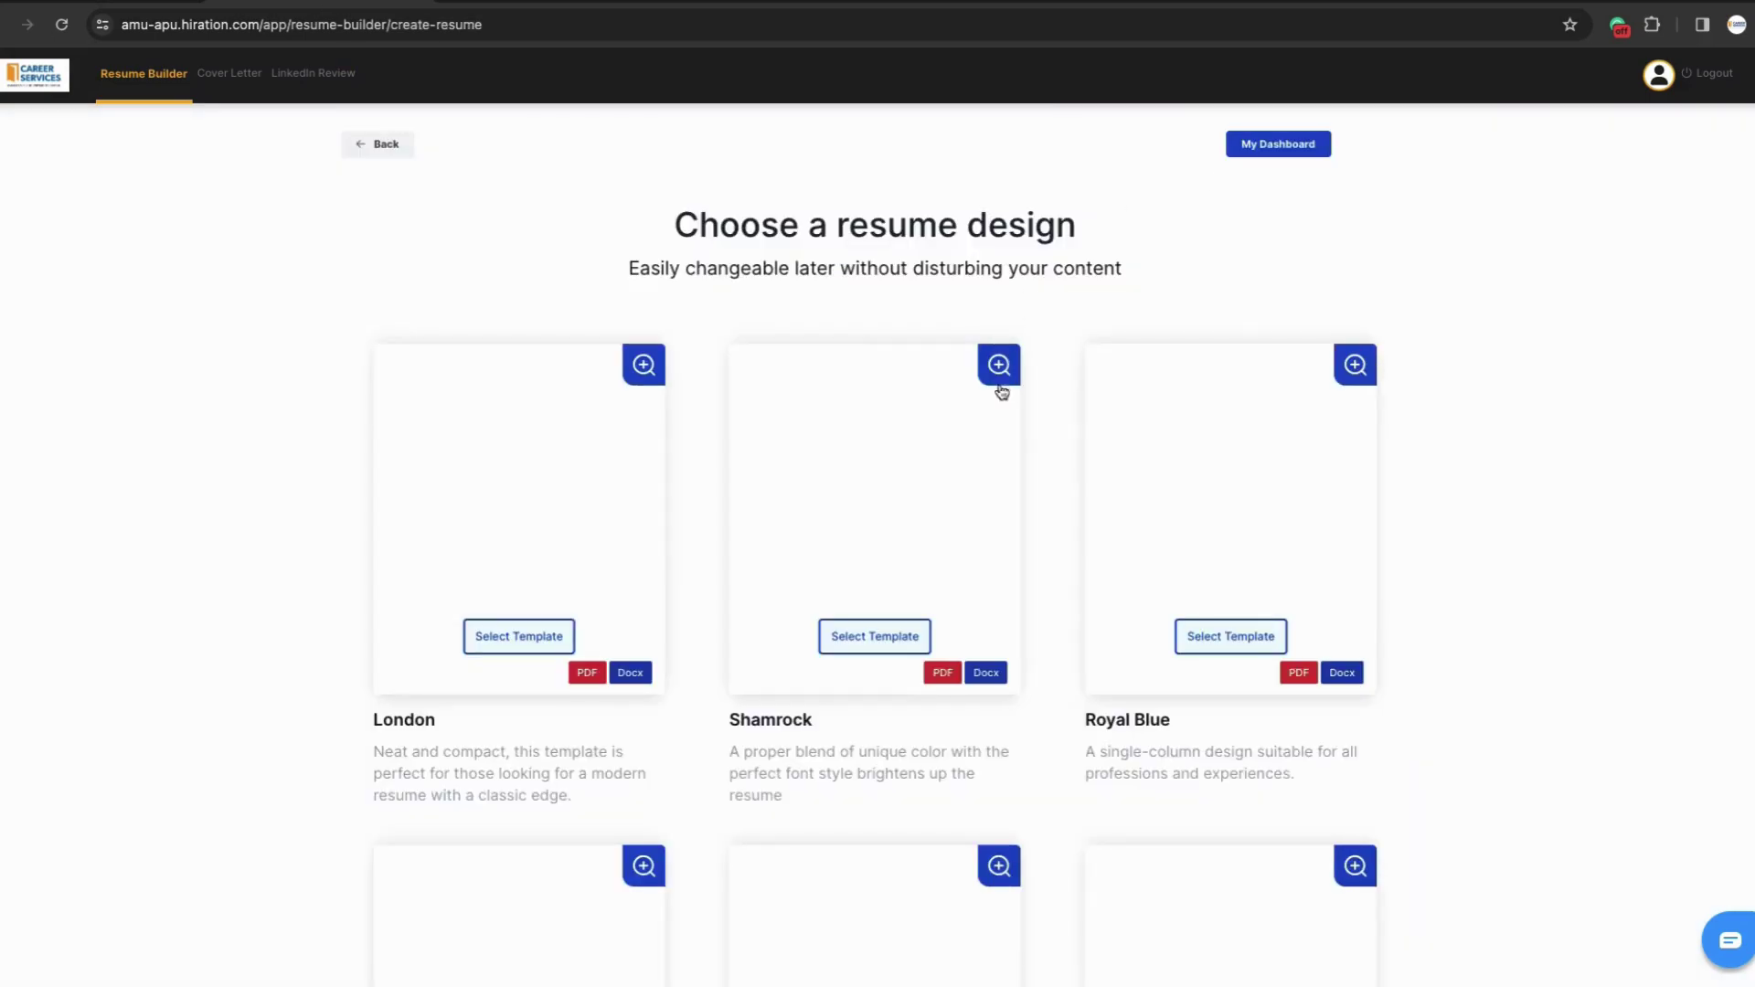
scroll(1027, 578, down, 19)
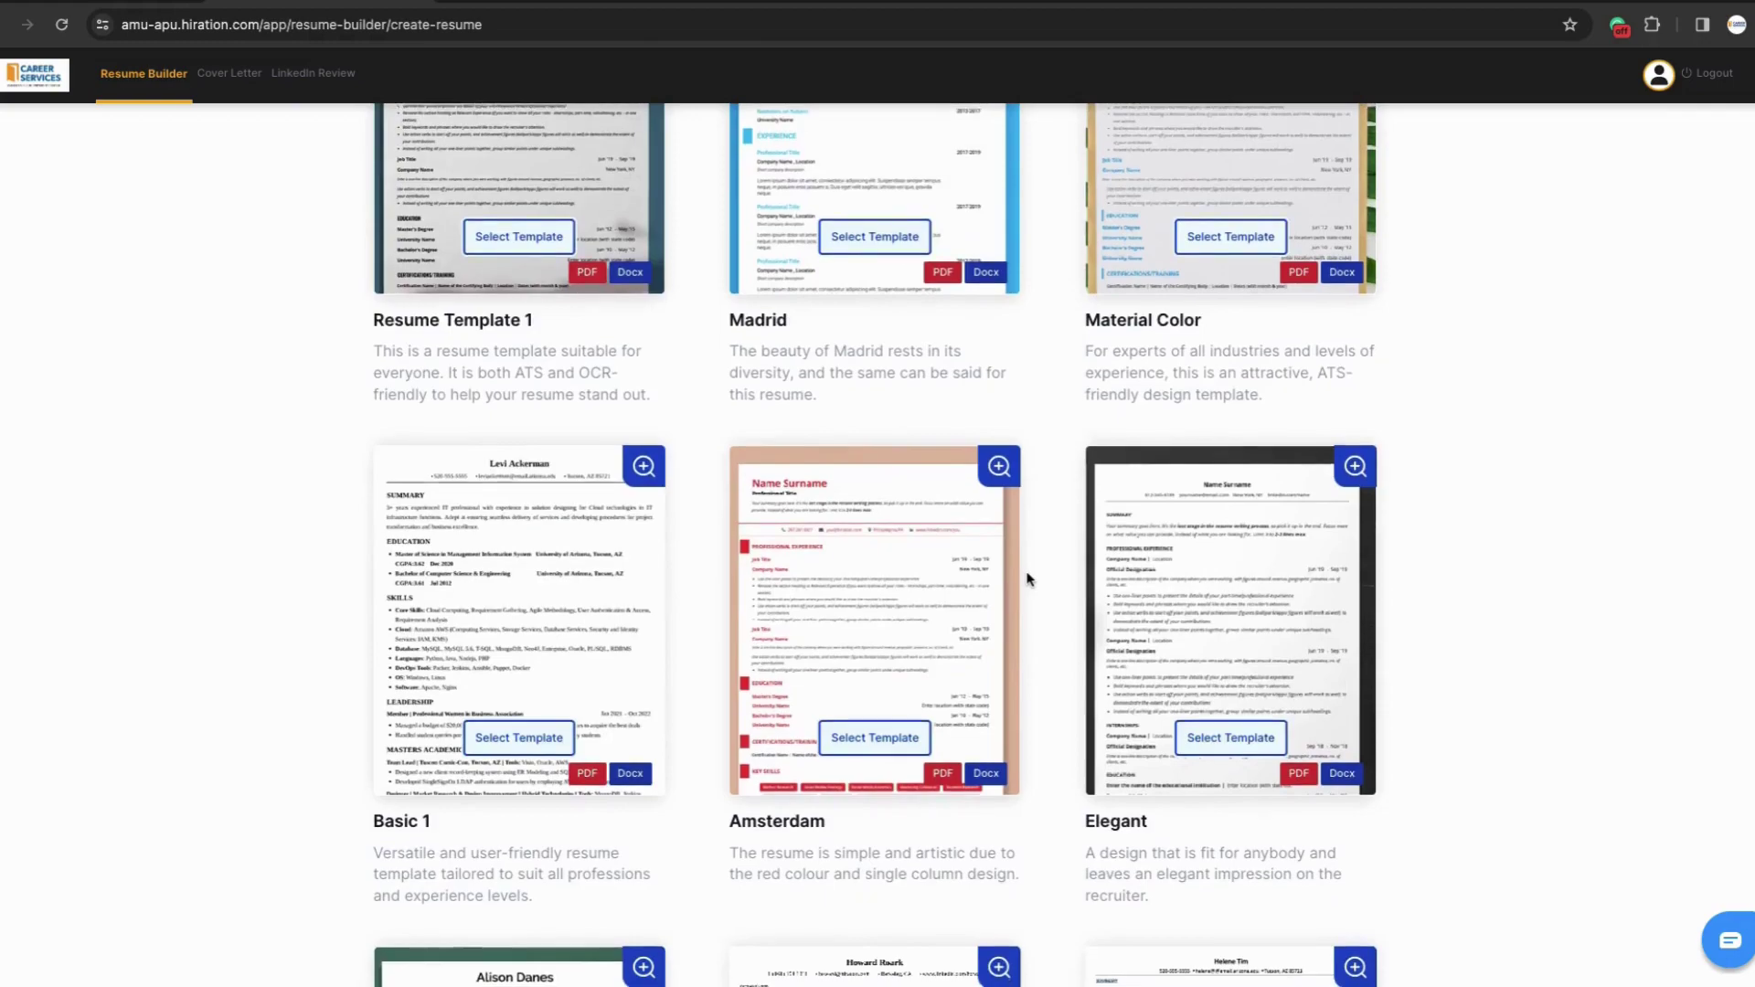
scroll(1028, 579, down, 3)
click(894, 556)
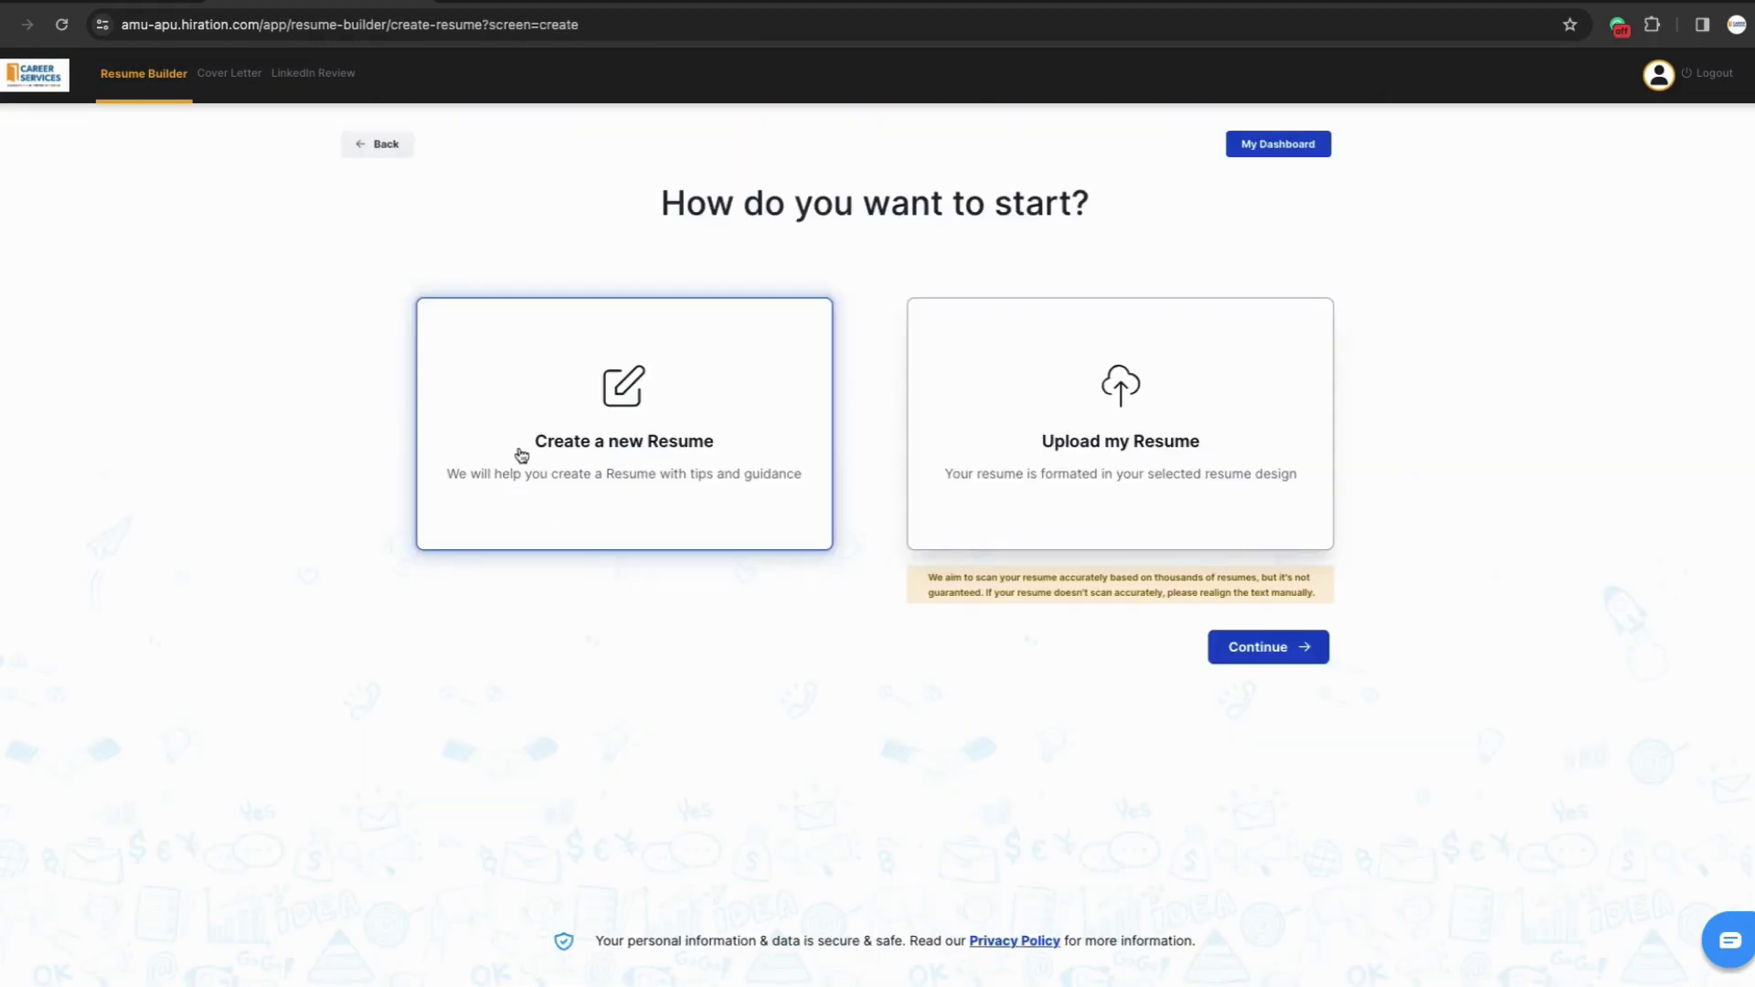
click(613, 461)
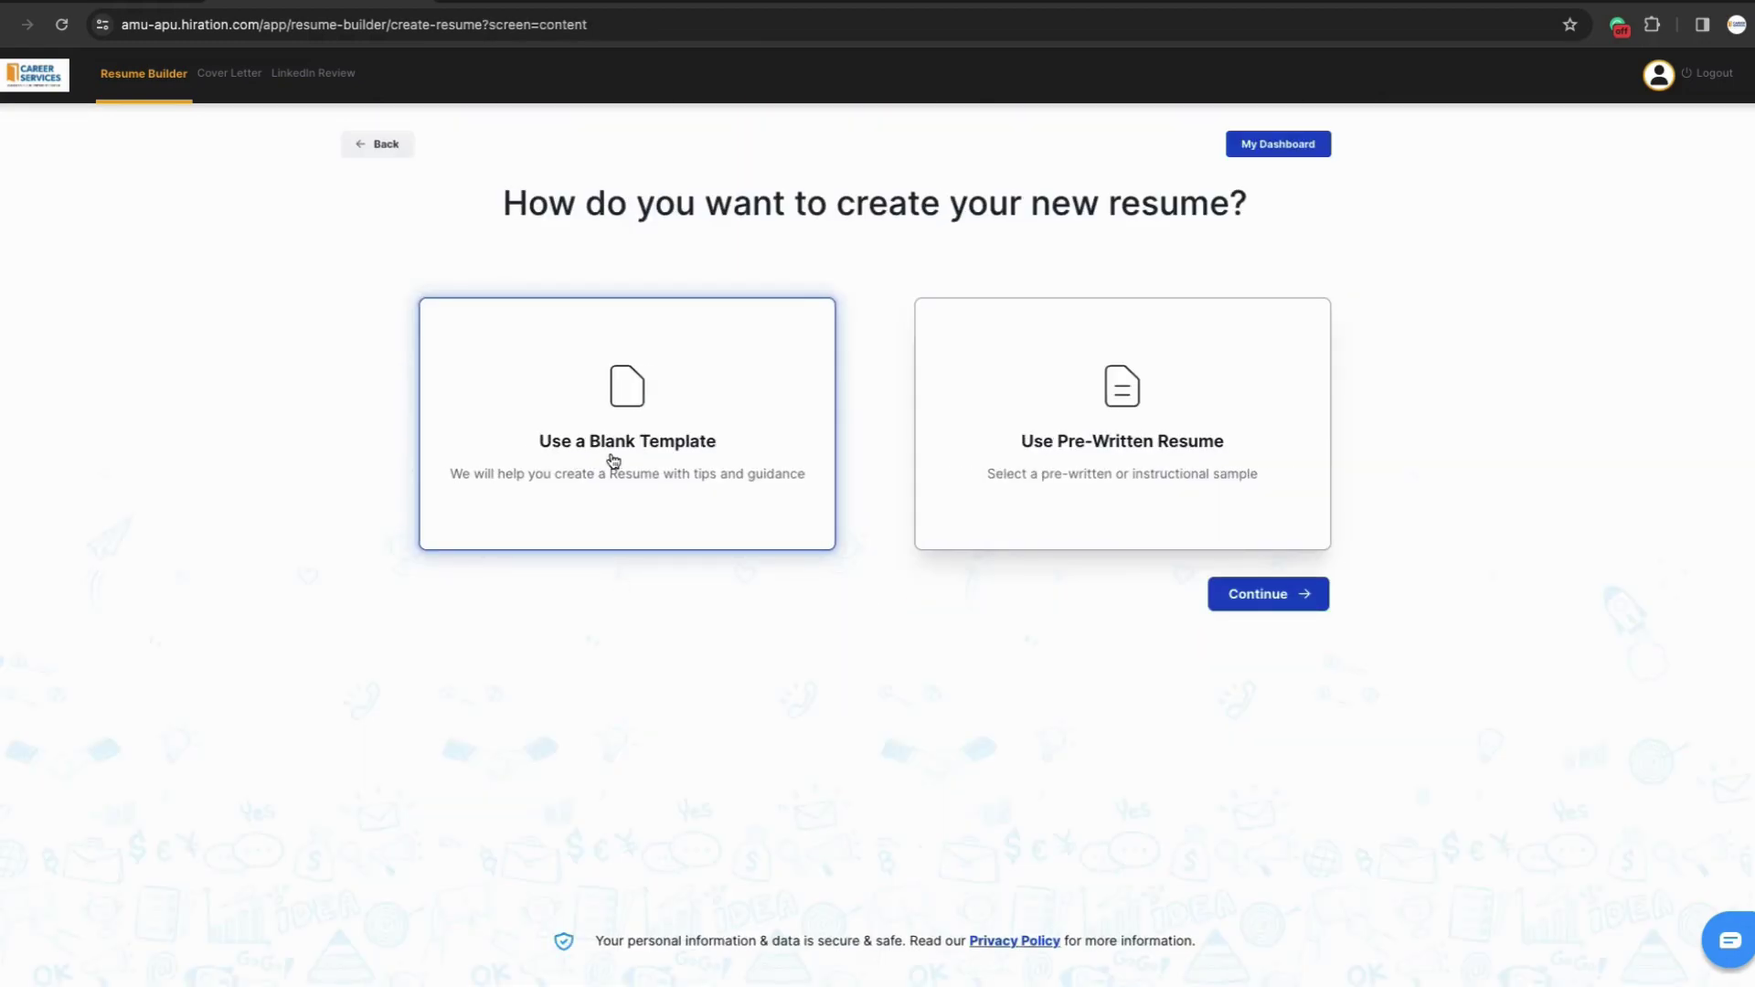
click(1068, 454)
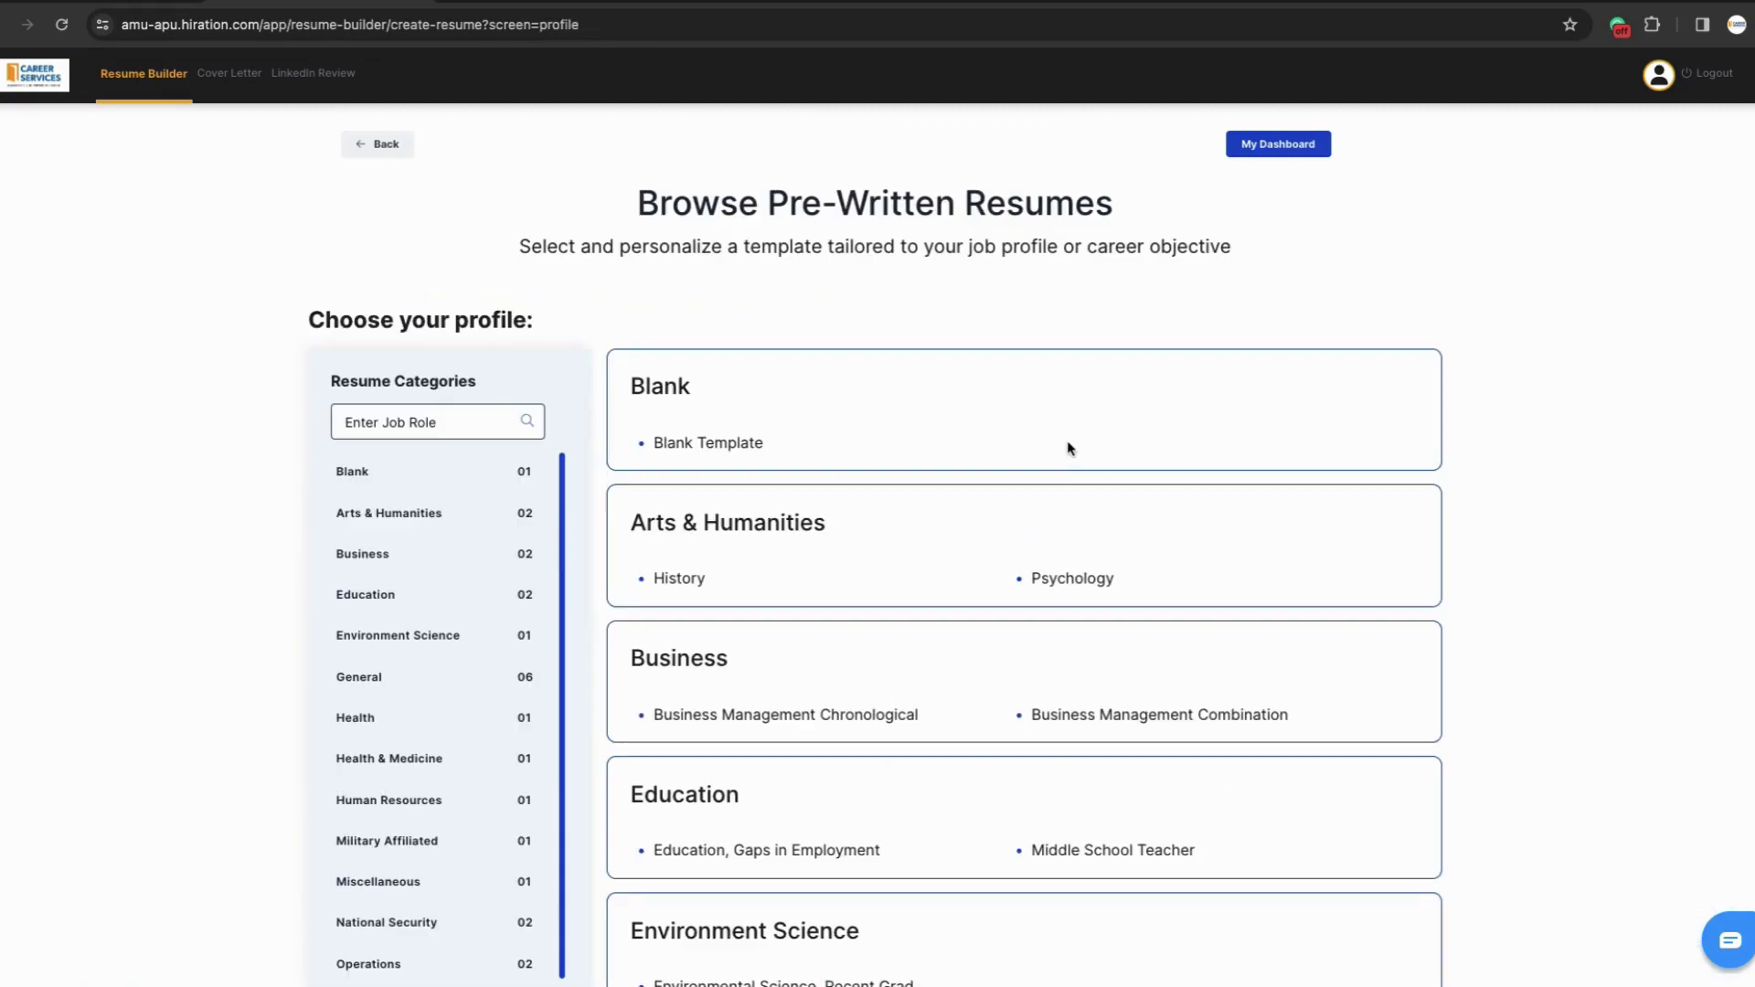
- Scroll through the pre-written resume categories such as Business, Education and Technology
scroll(758, 448, down, 2)
scroll(759, 462, down, 2)
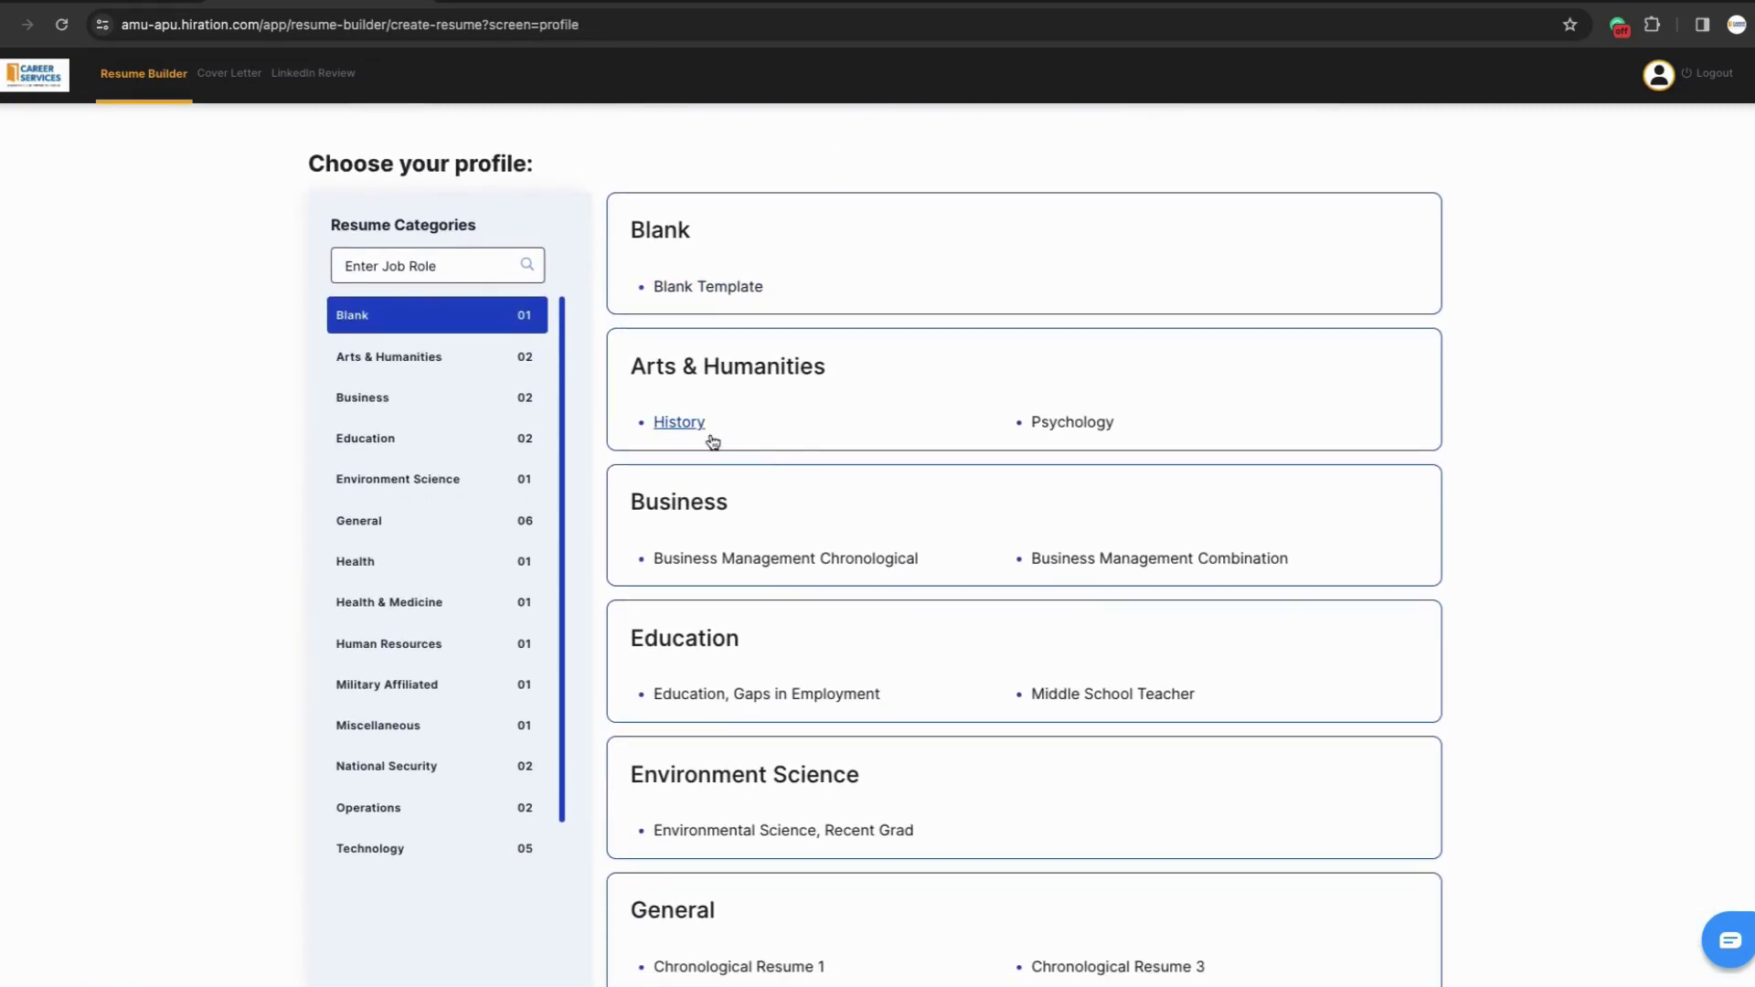
scroll(1033, 479, down, 1)
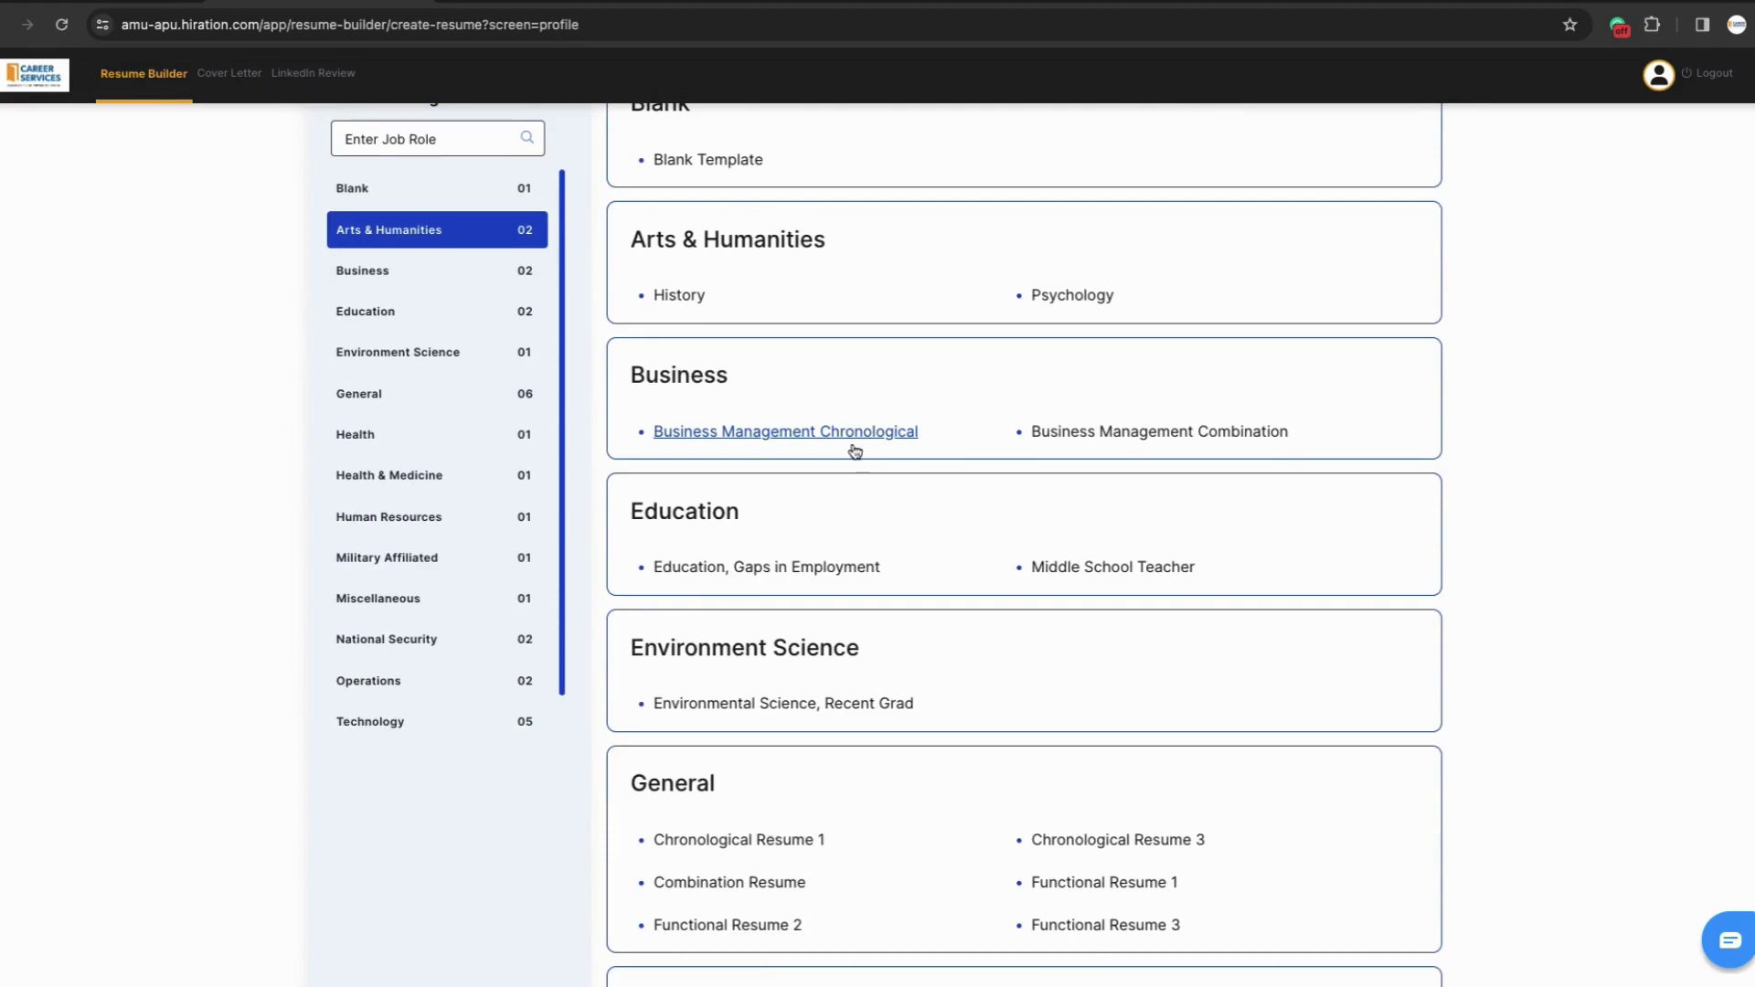
scroll(955, 521, down, 3)
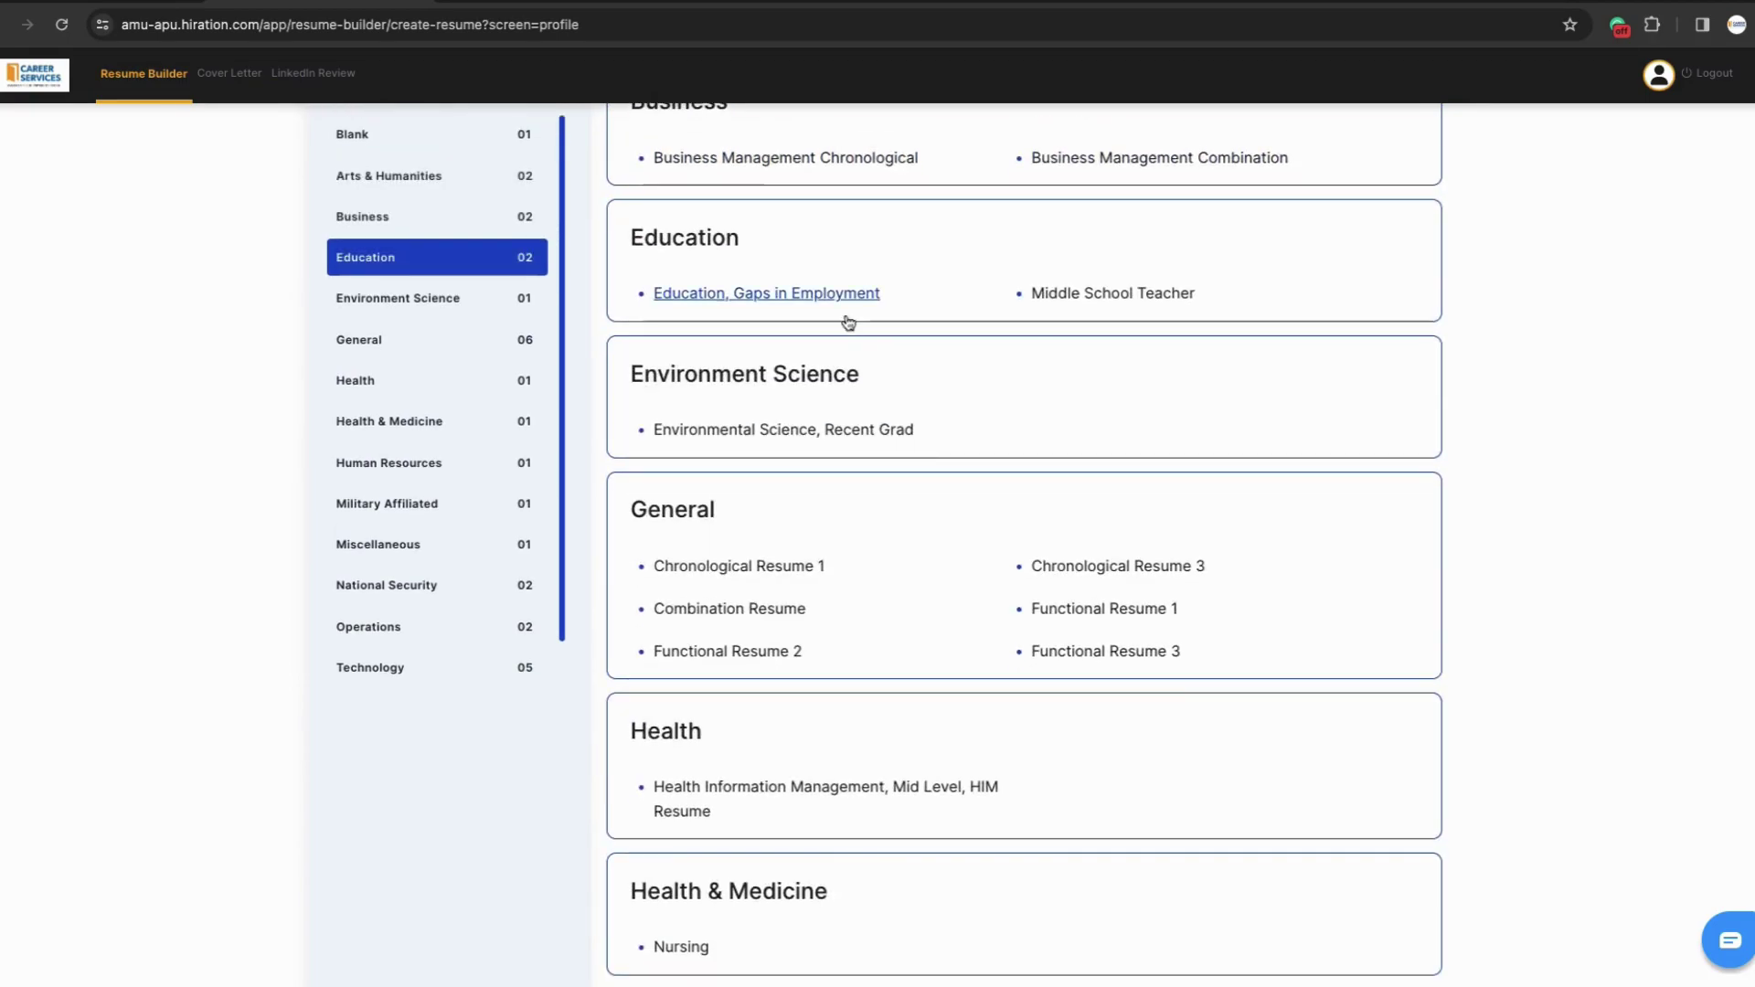
scroll(928, 508, down, 2)
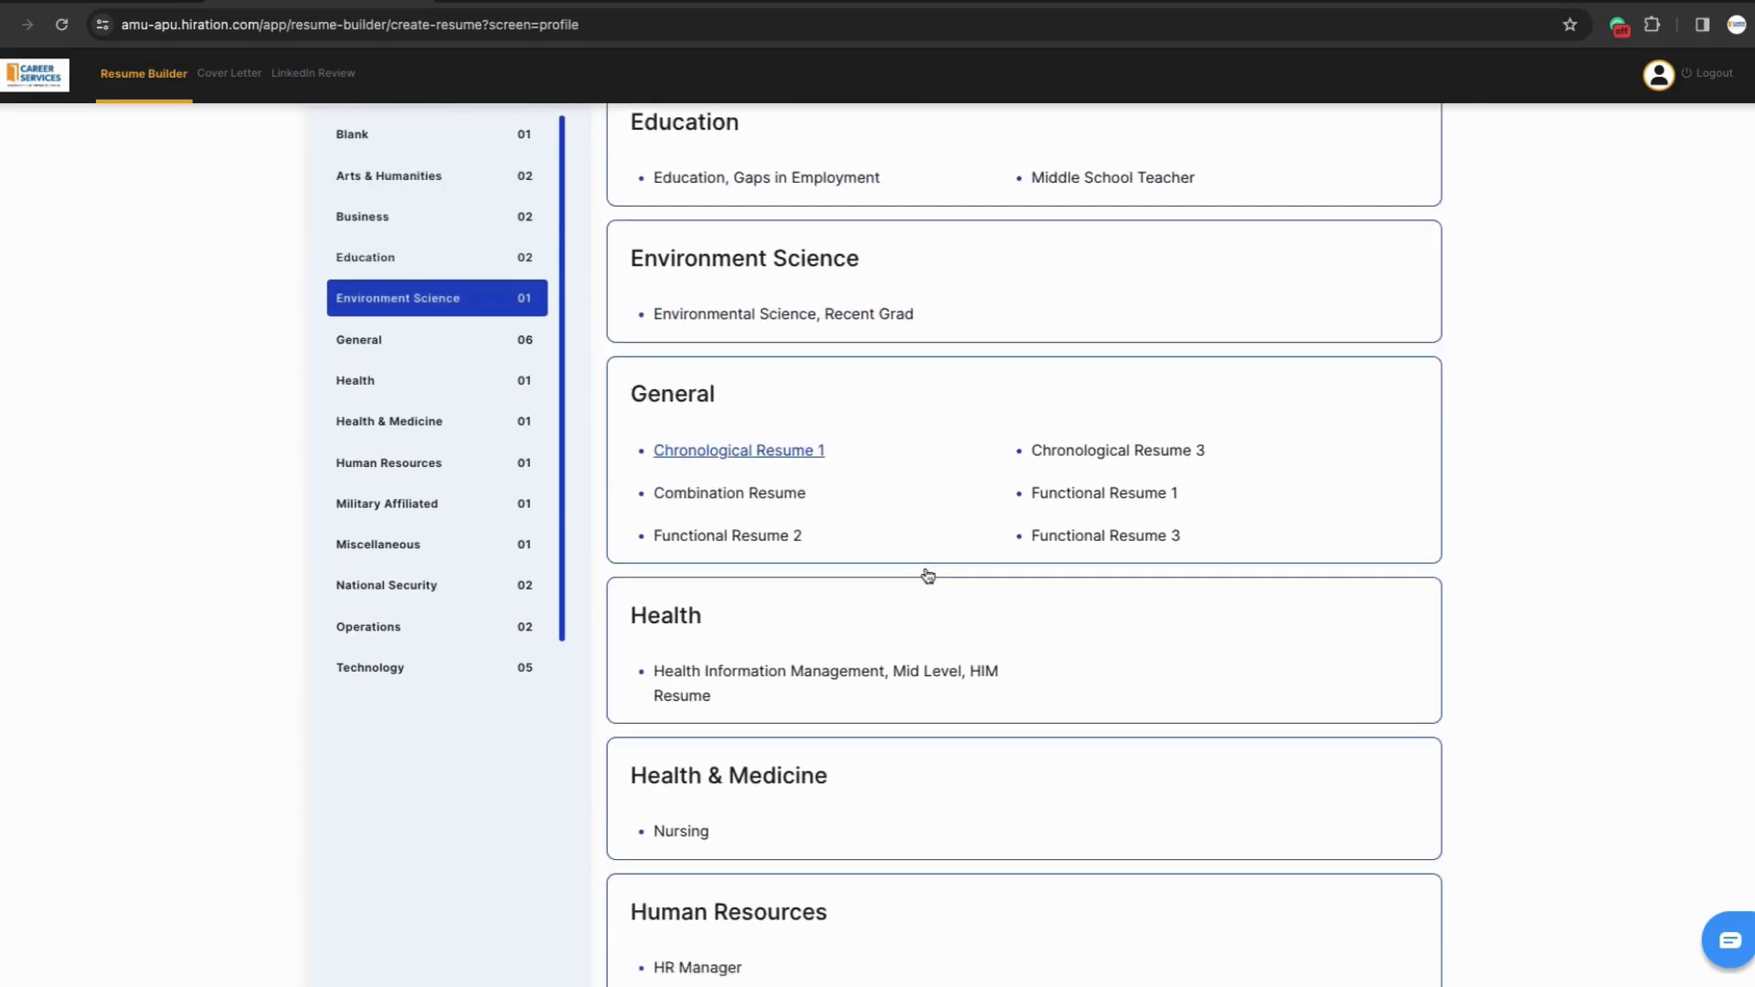
scroll(921, 502, down, 3)
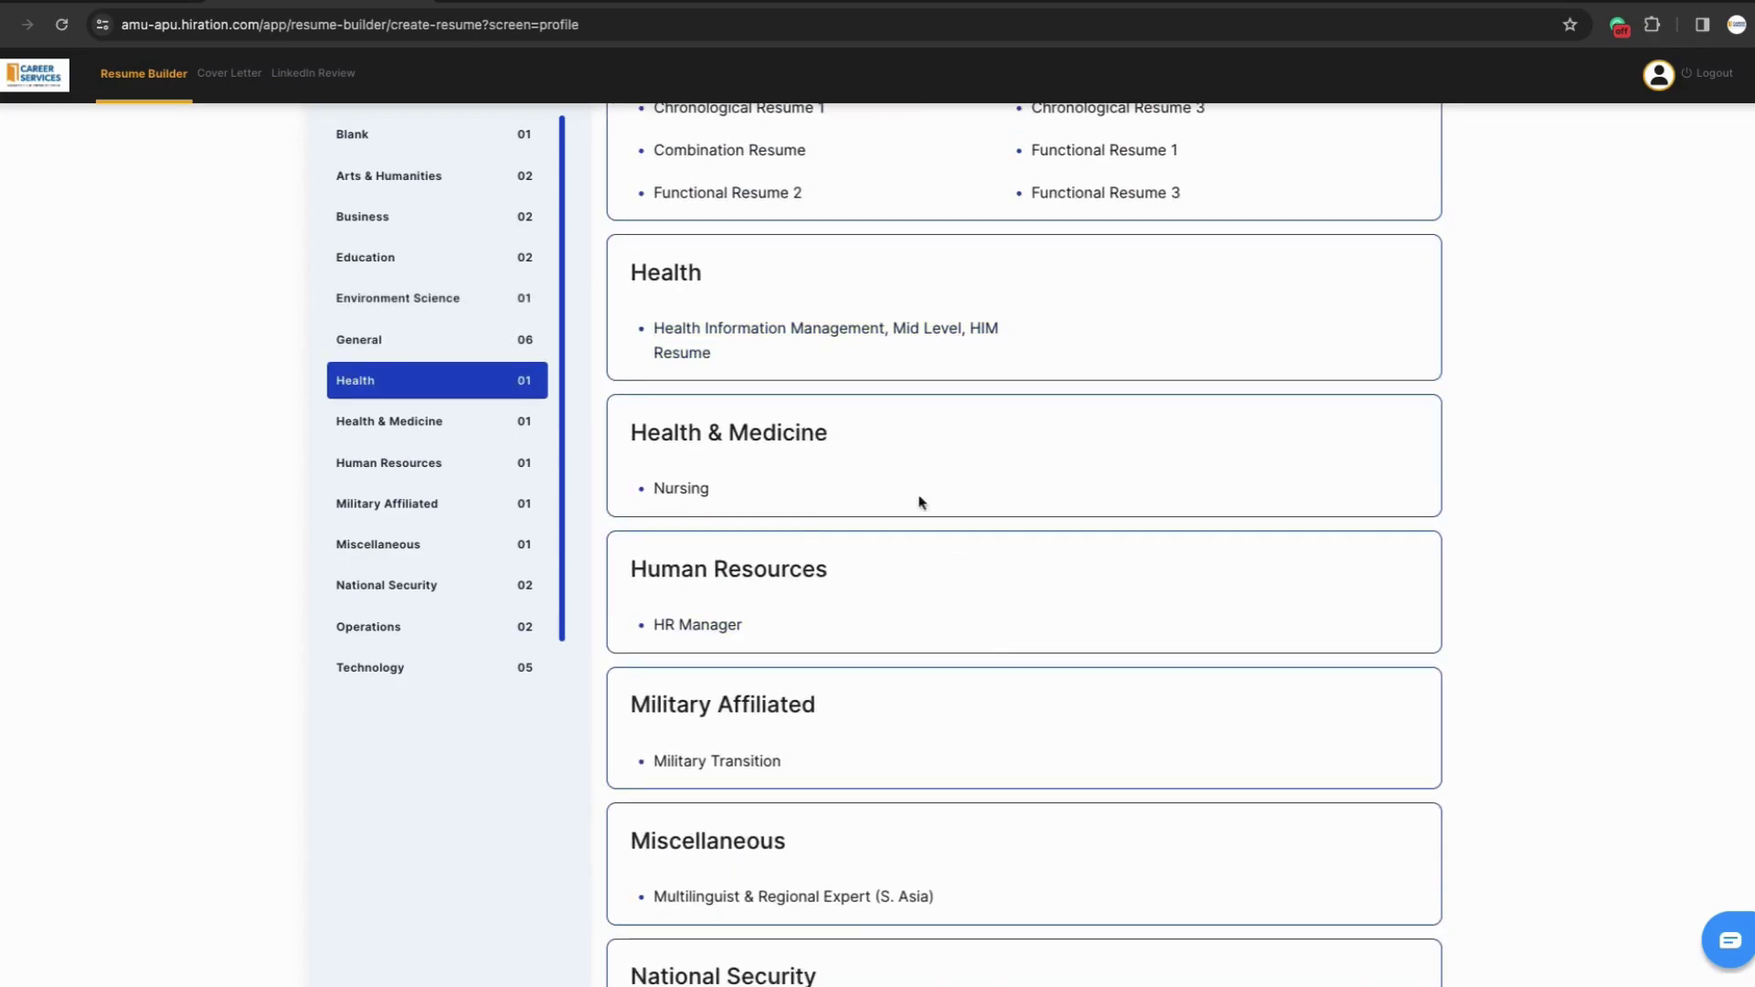
scroll(942, 578, down, 3)
scroll(947, 589, down, 5)
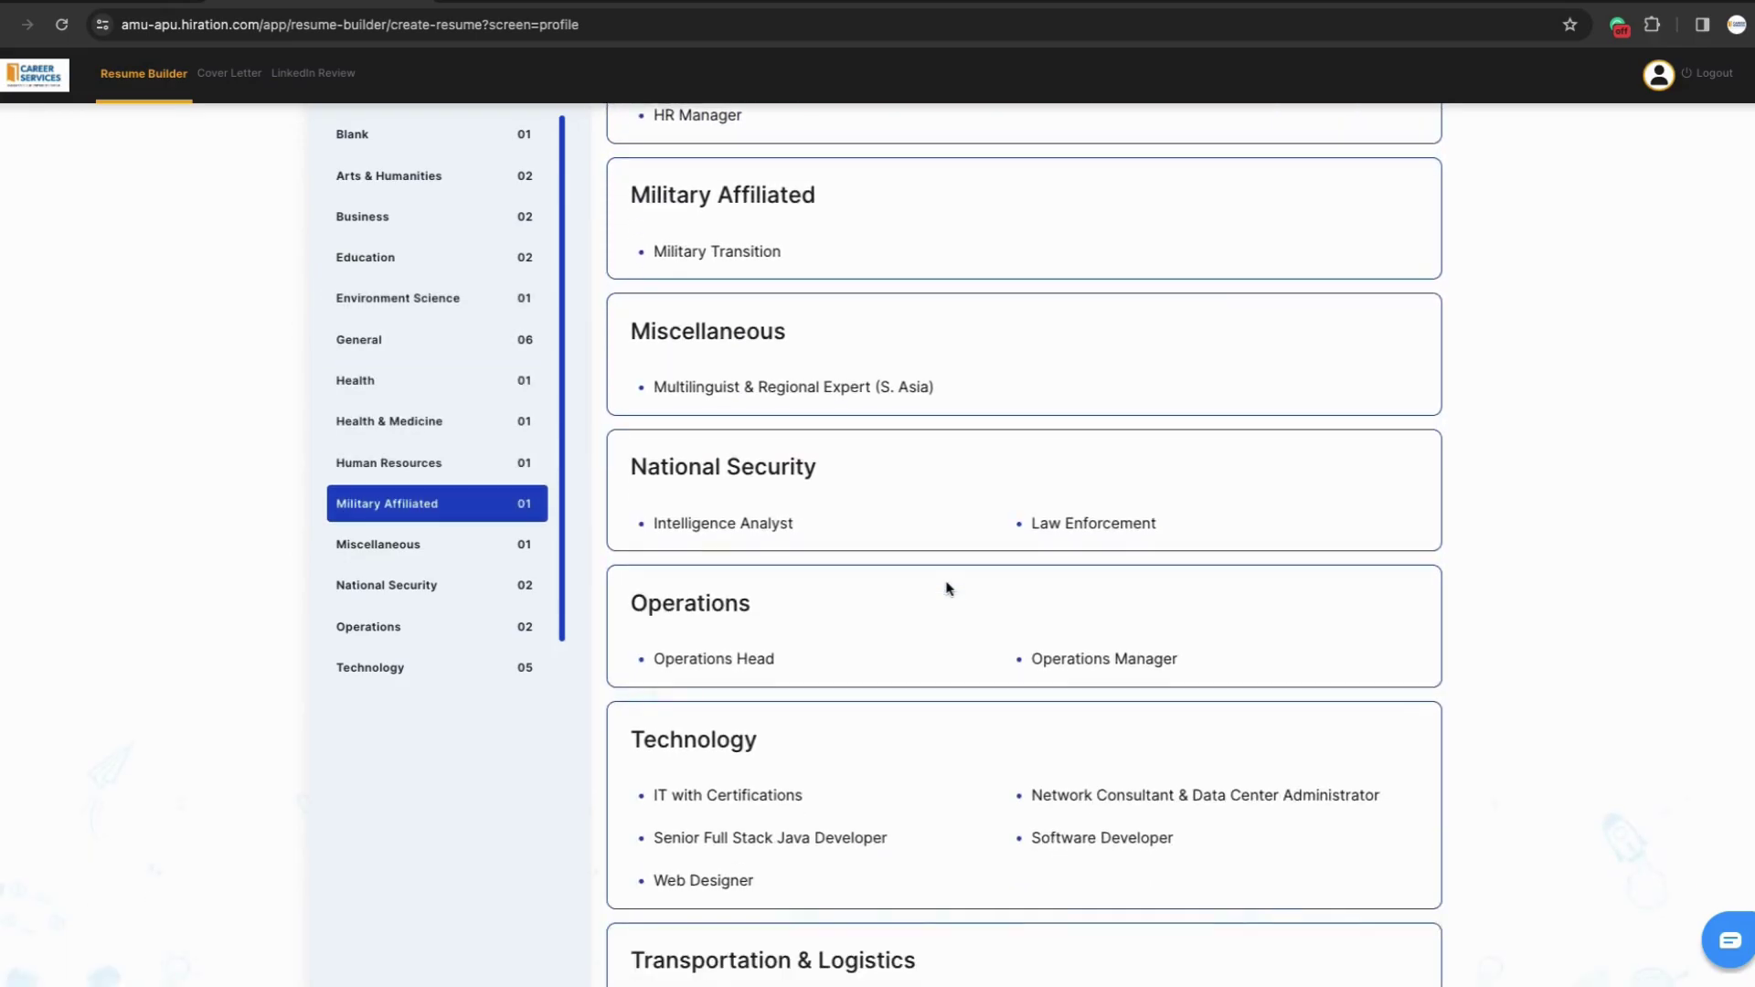
scroll(949, 589, up, 10)
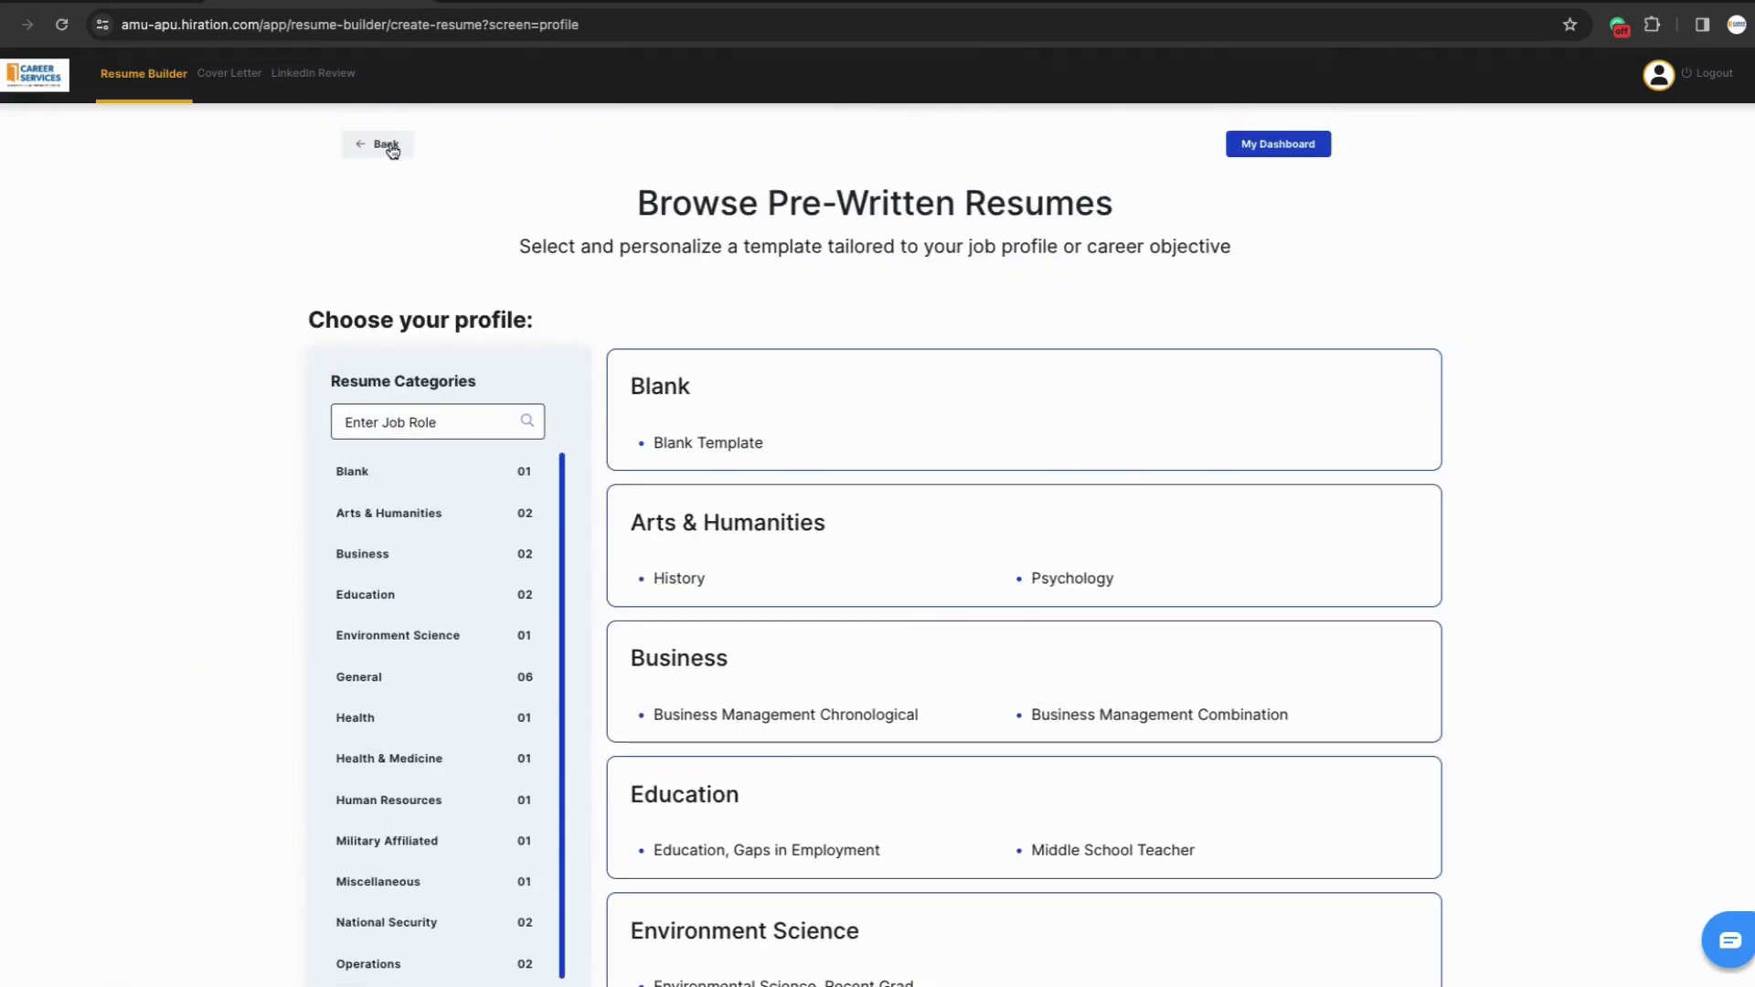
- Go back to the logistics director resume and open its Job Match panel
click(388, 147)
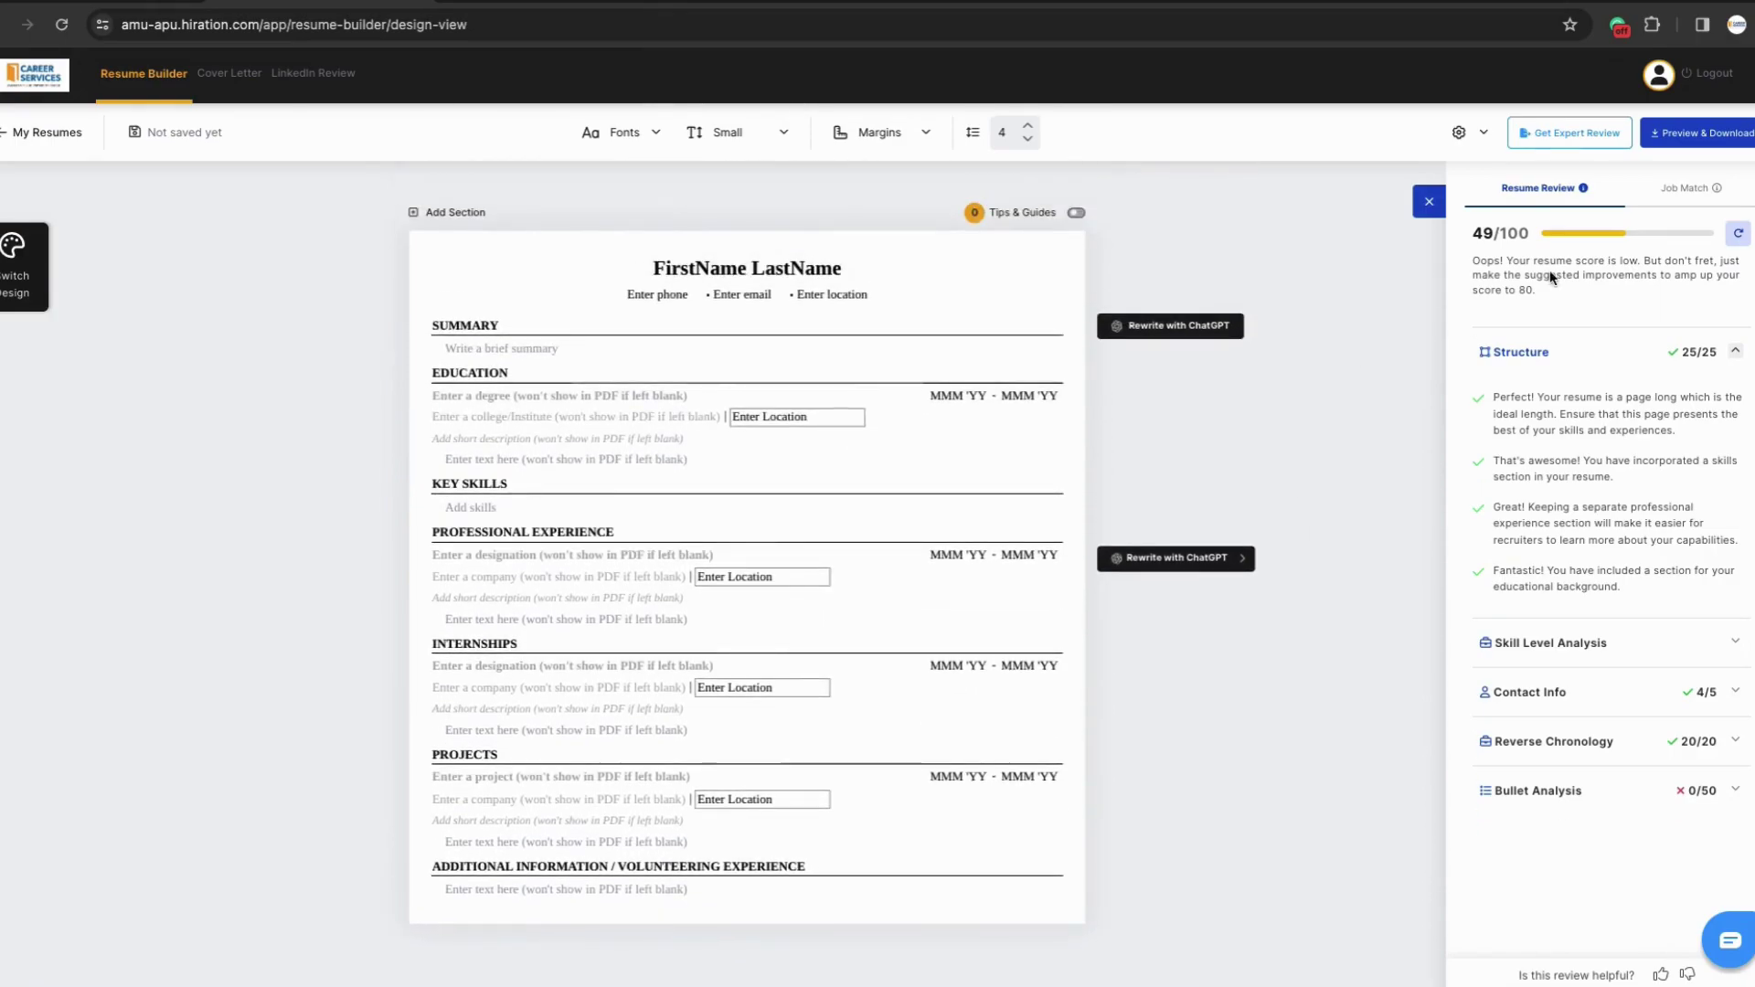
click(1700, 190)
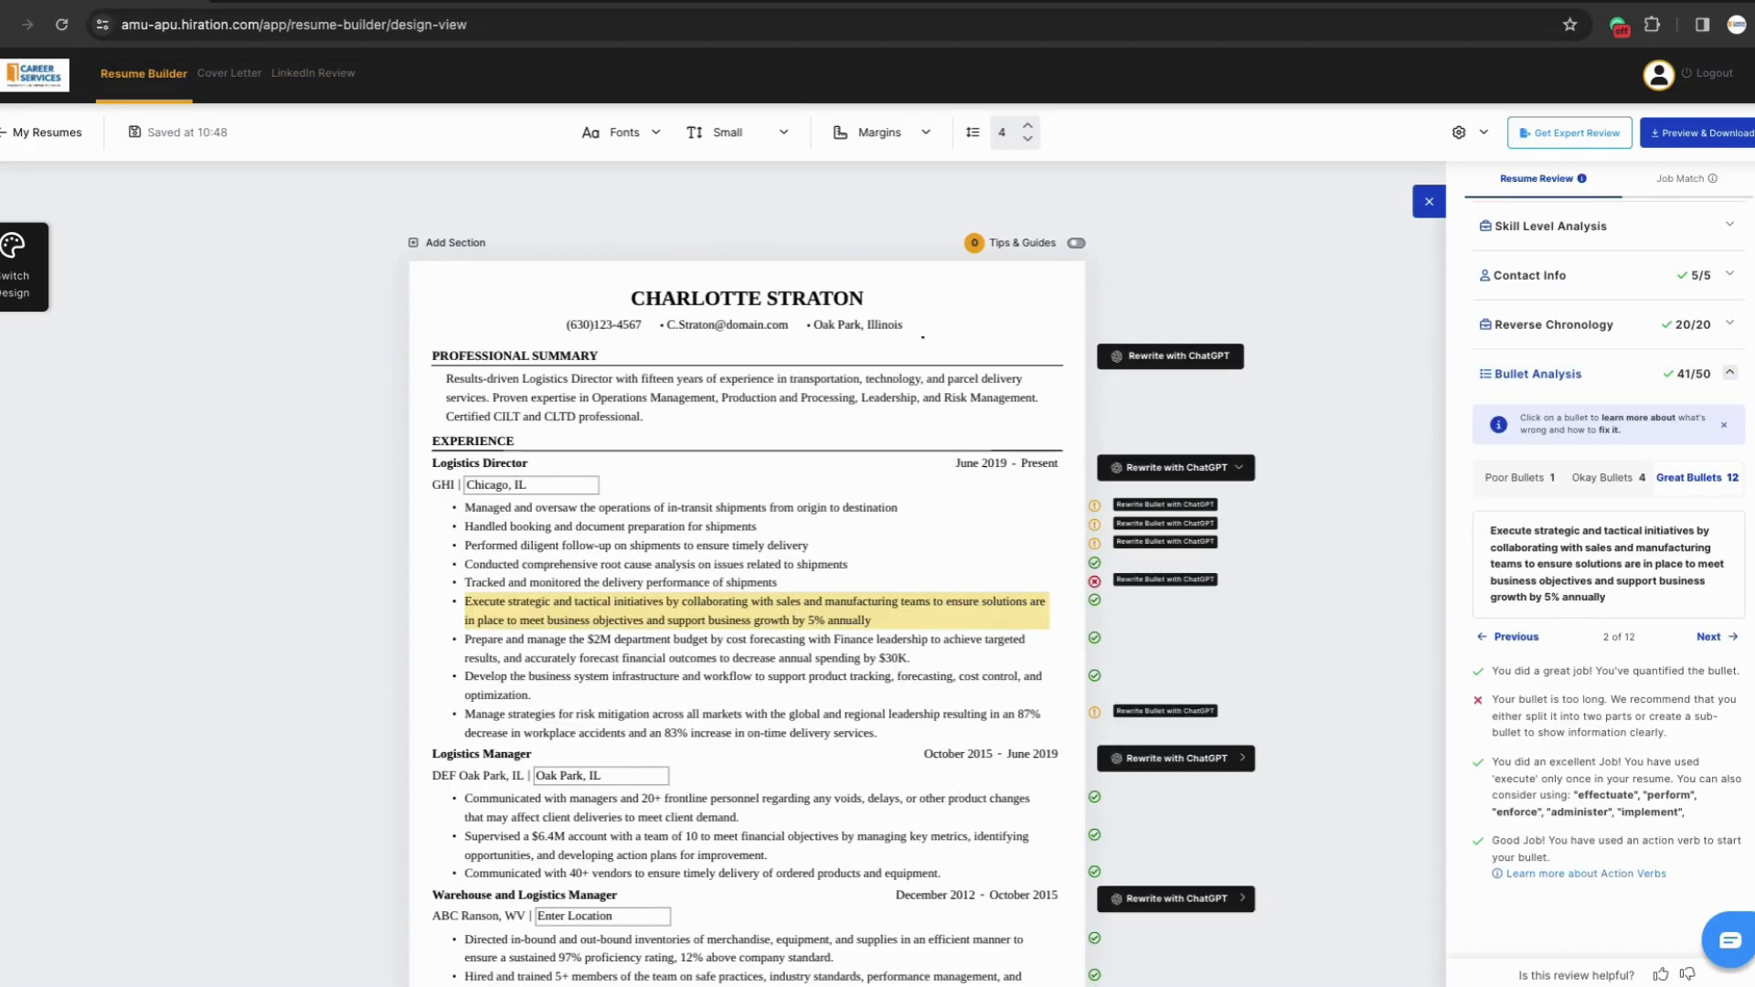
click(1691, 181)
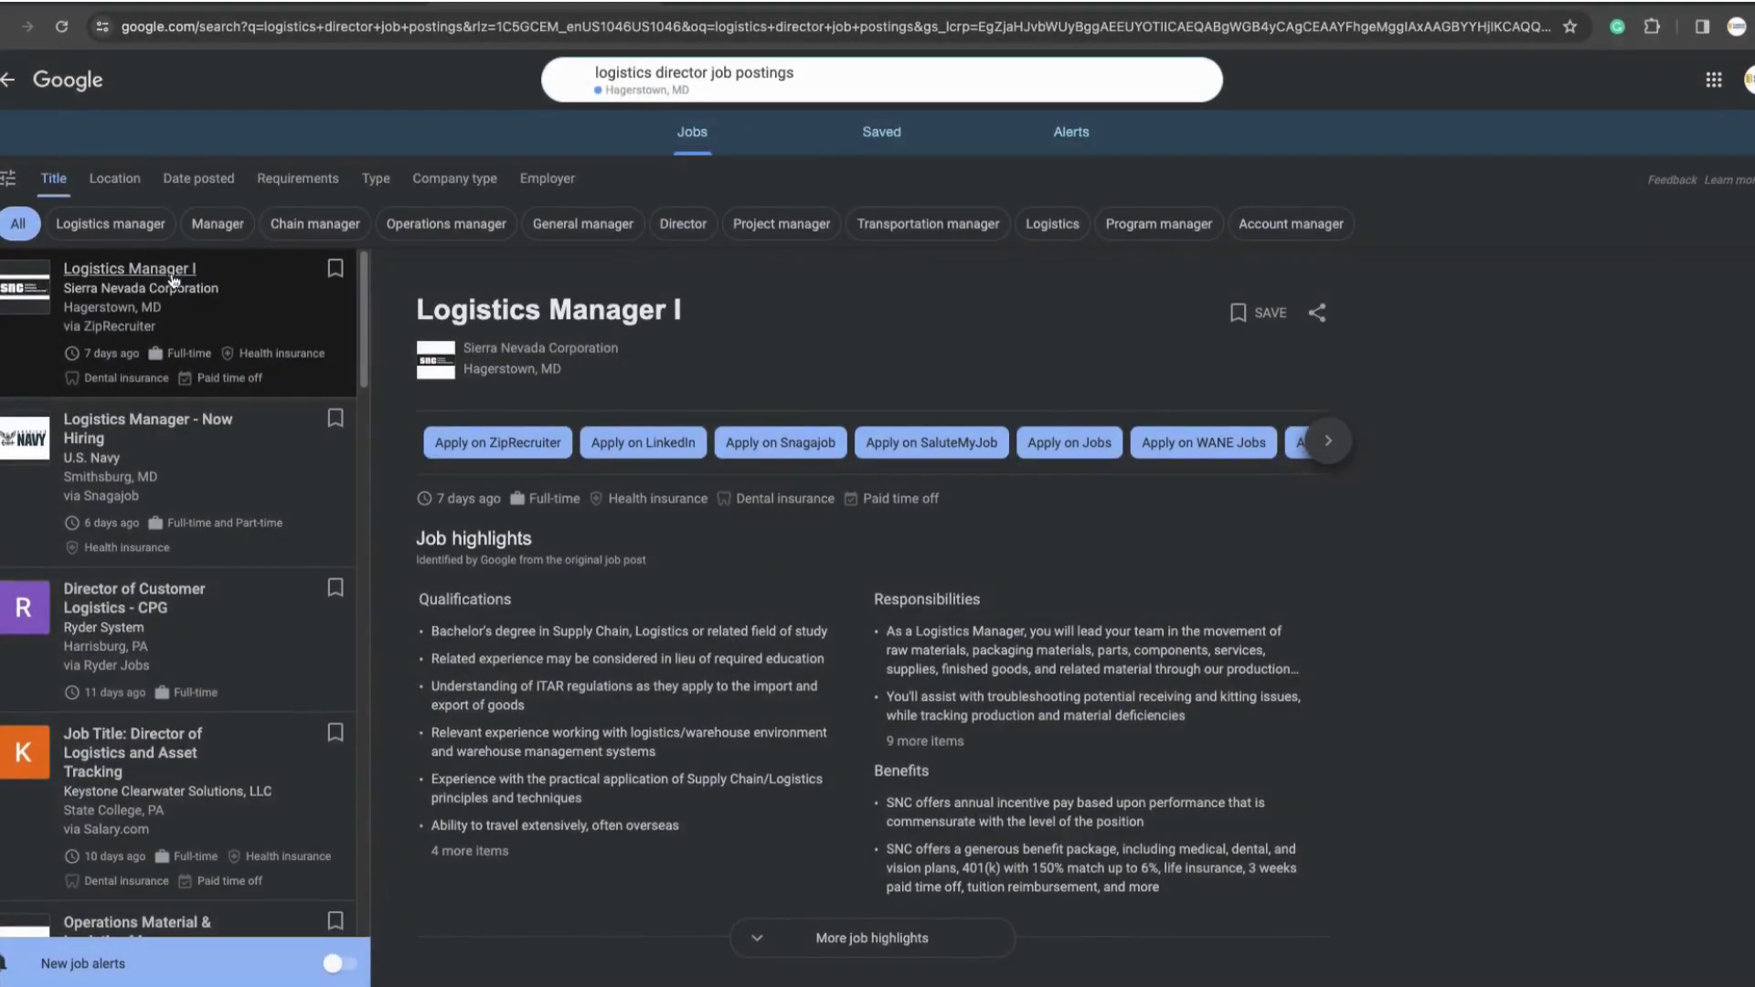
- Show the full Logistics Manager I description and select its text for copying
scroll(491, 670, down, 5)
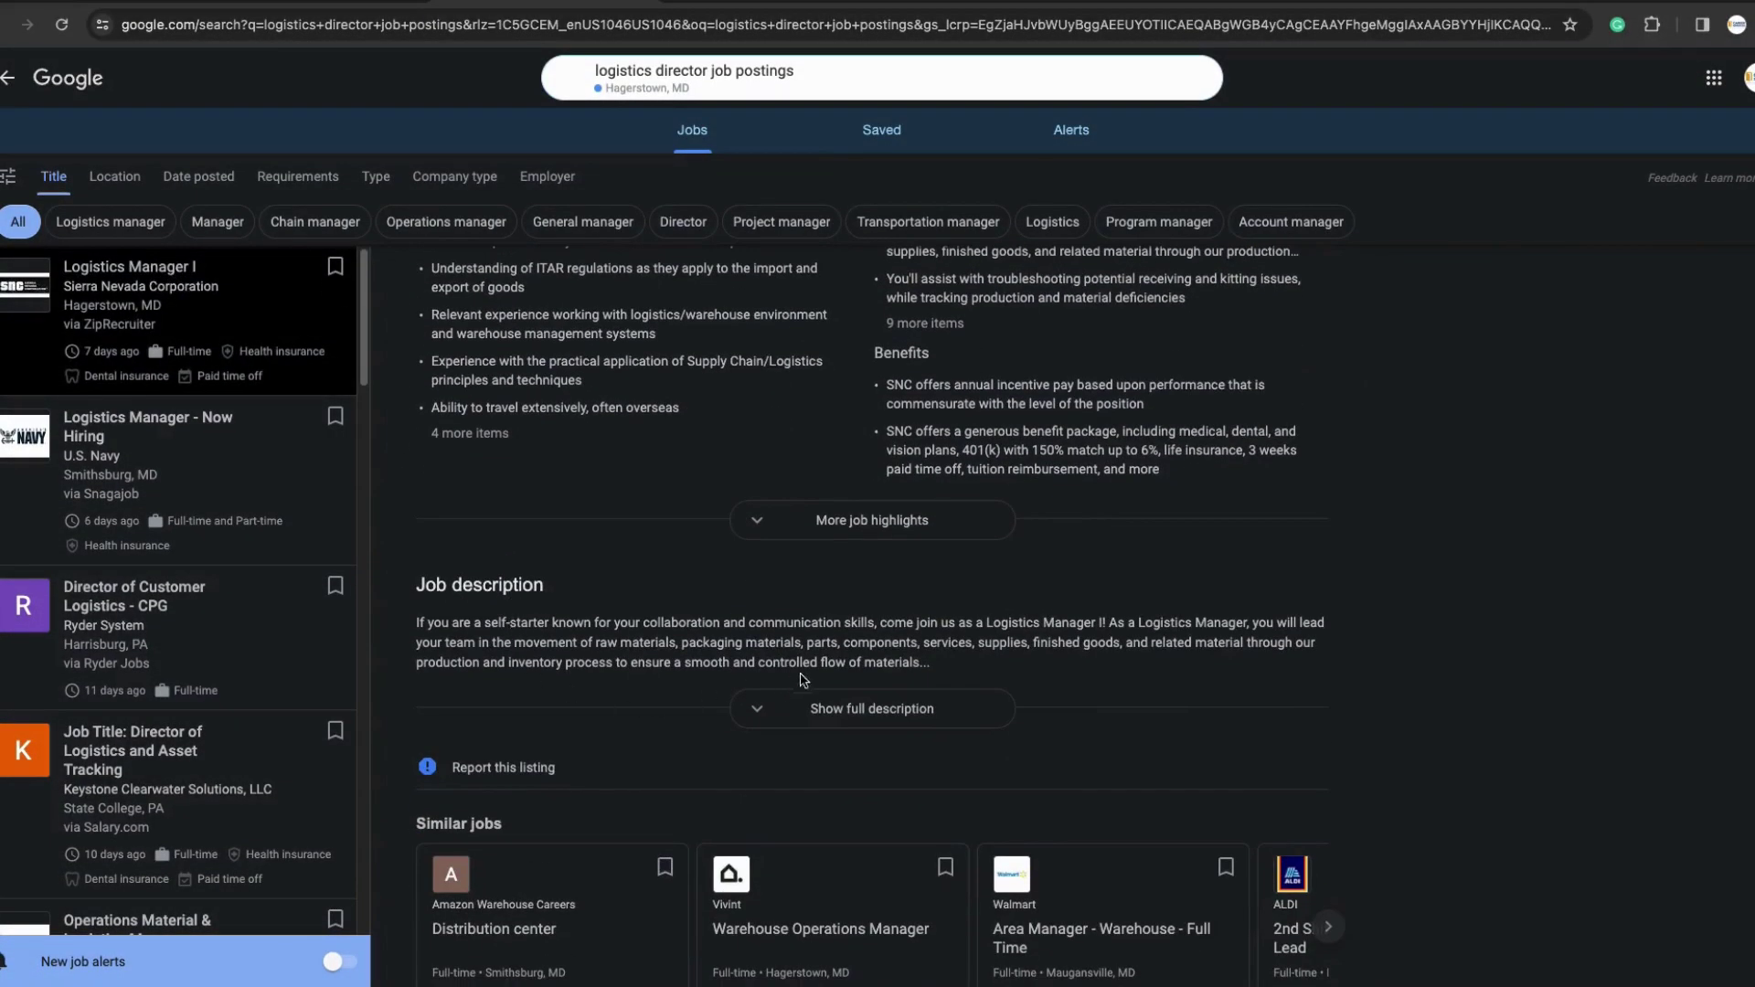
click(828, 709)
scroll(441, 656, down, 4)
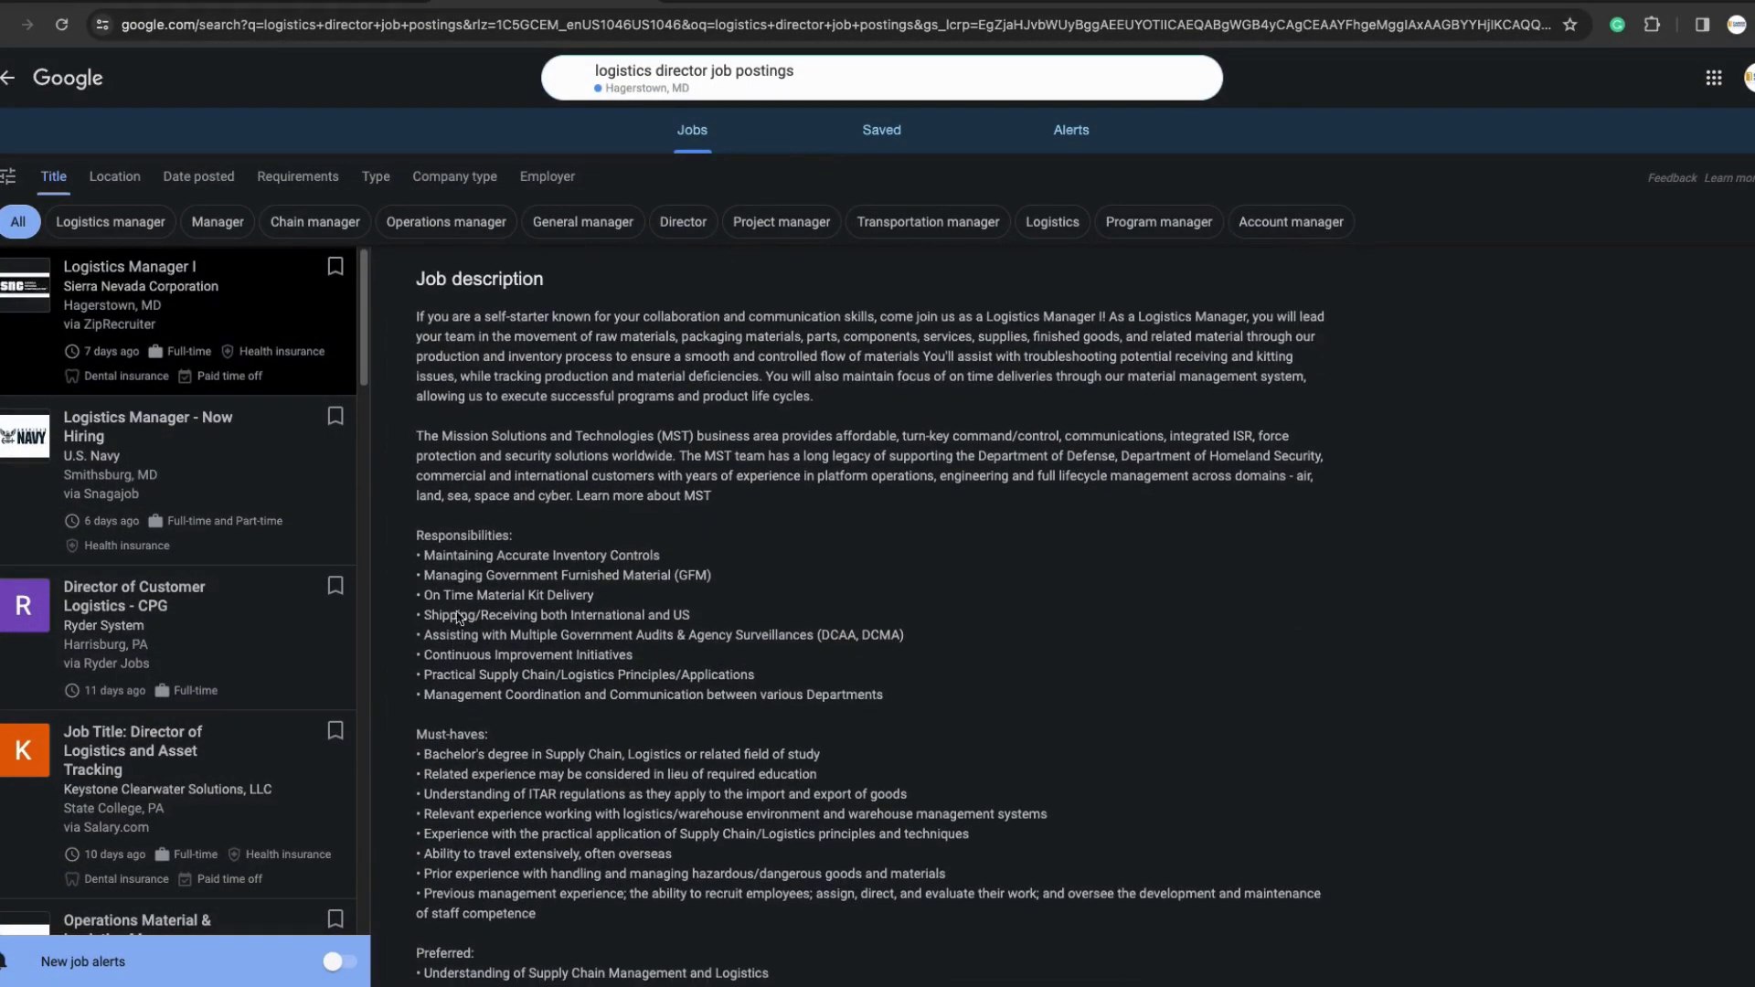
drag(411, 327, 1056, 638)
scroll(716, 757, down, 1)
scroll(727, 766, down, 5)
scroll(738, 772, down, 1)
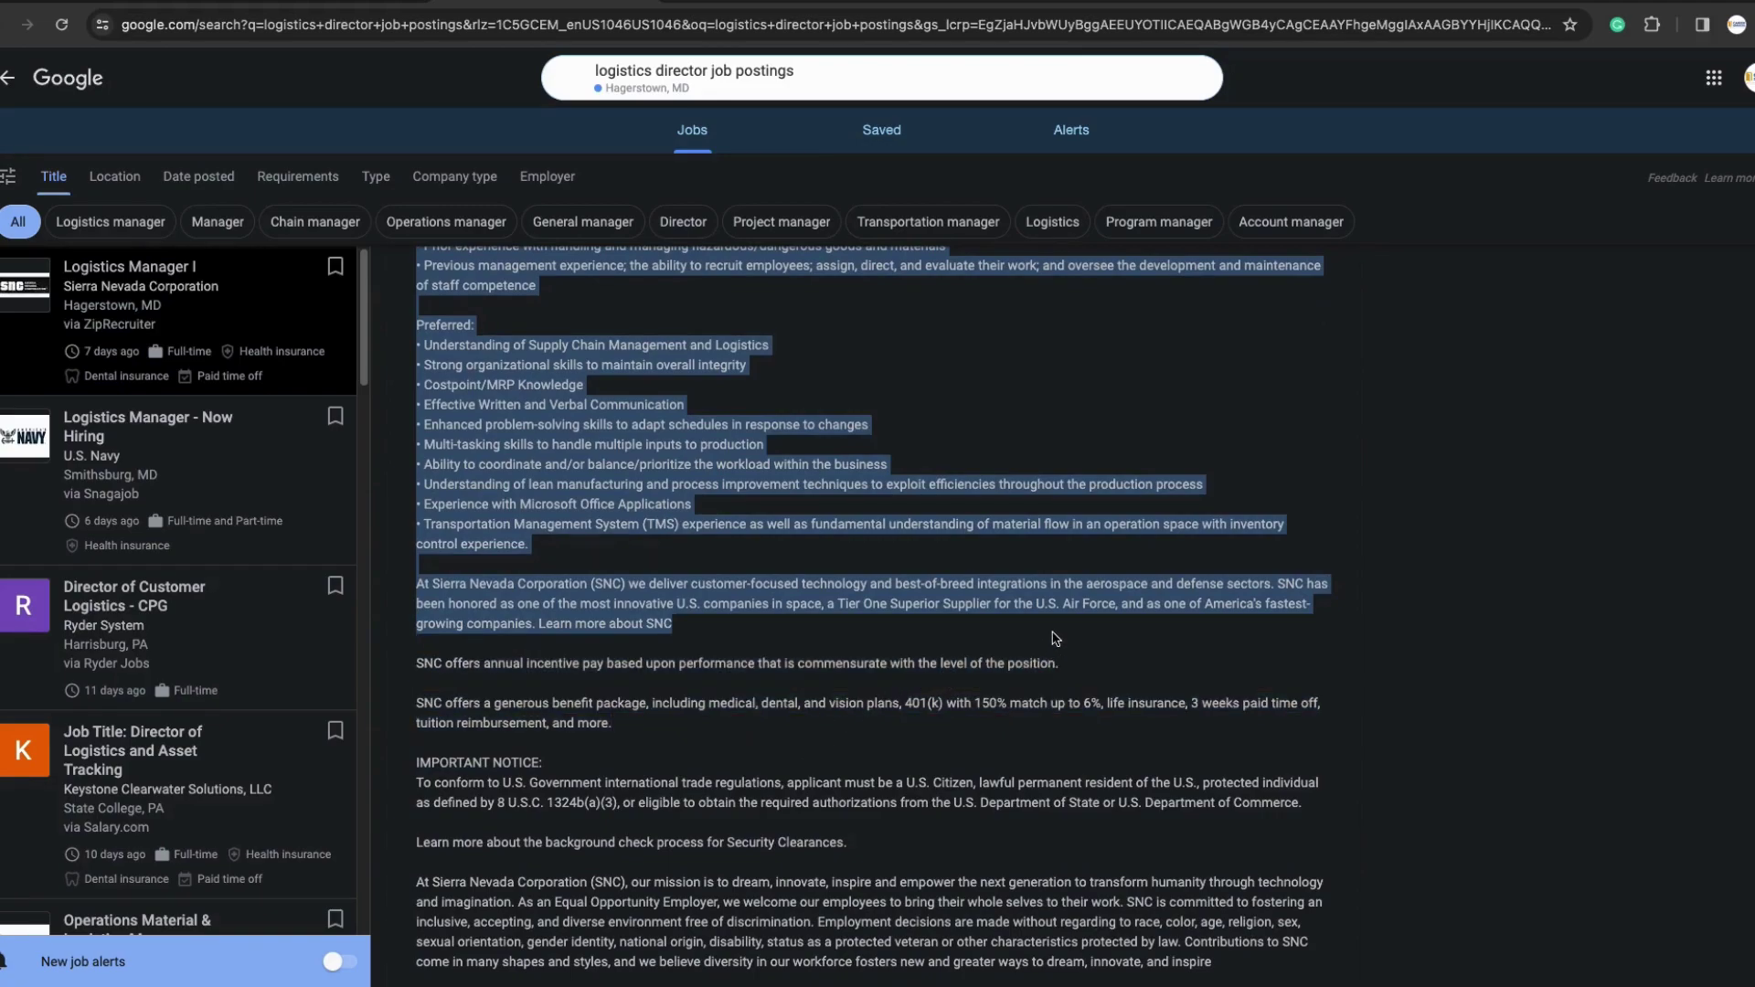
- Paste the Logistics Manager I posting over the old Job Match text and analyze it
key(ctrl+Tab)
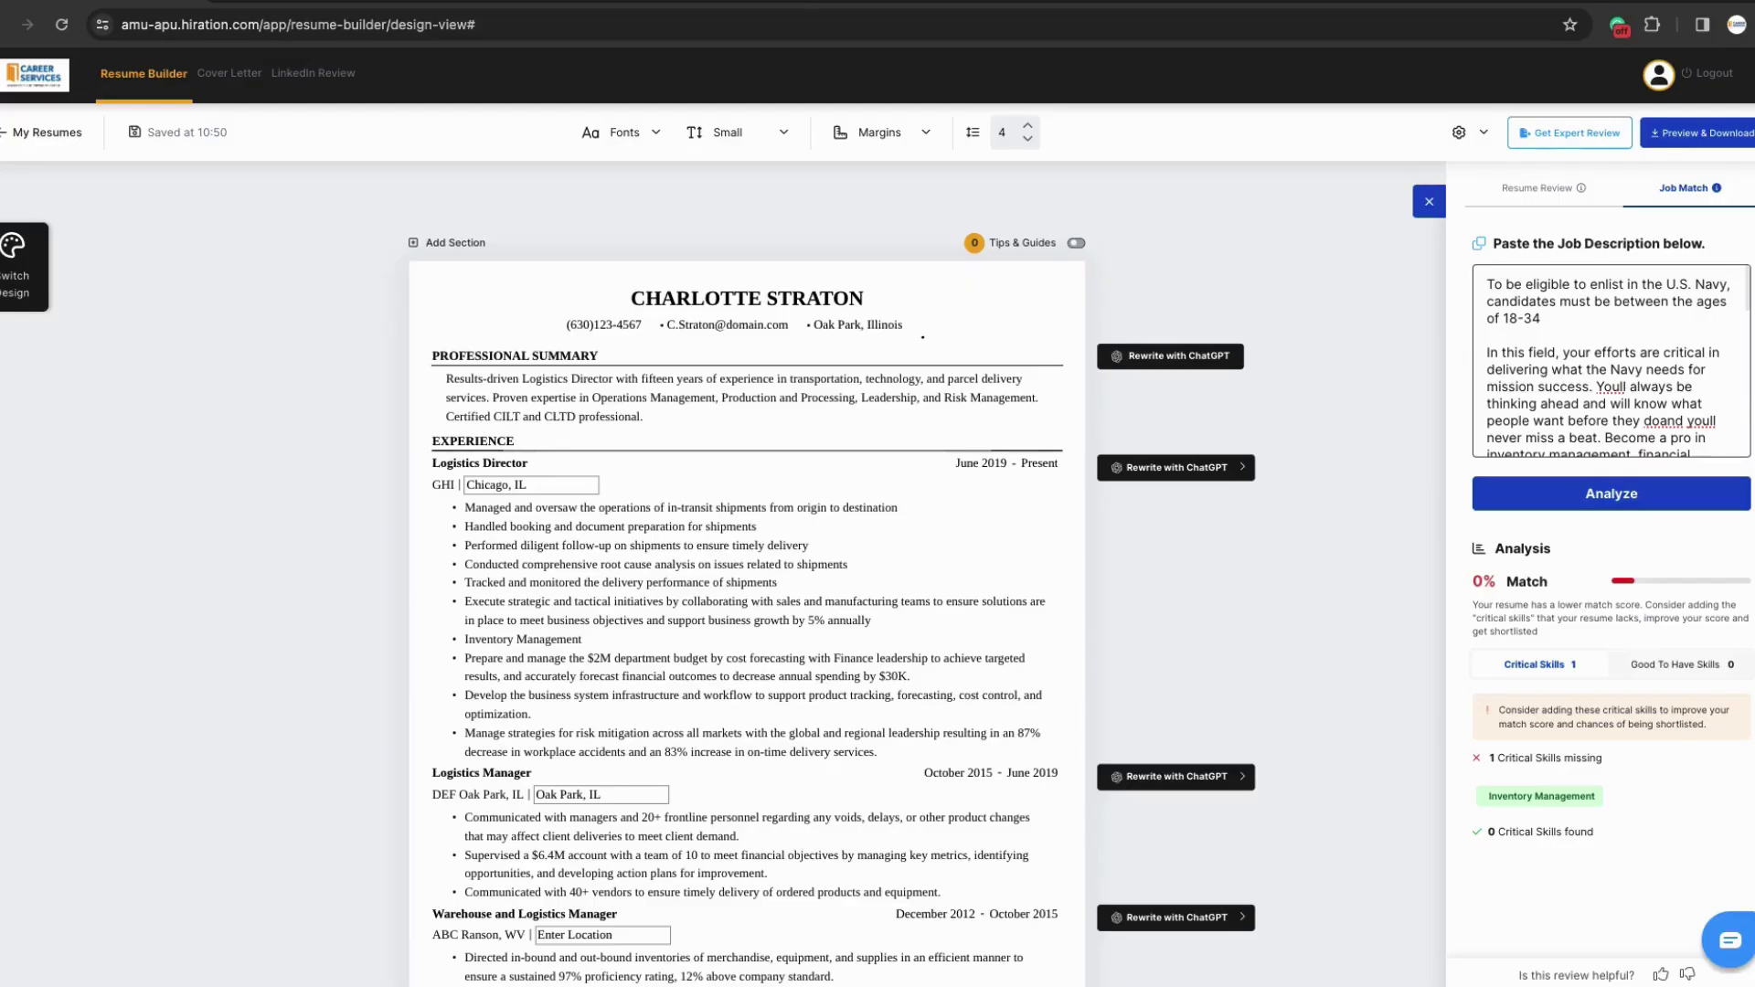
drag(1489, 284, 1554, 476)
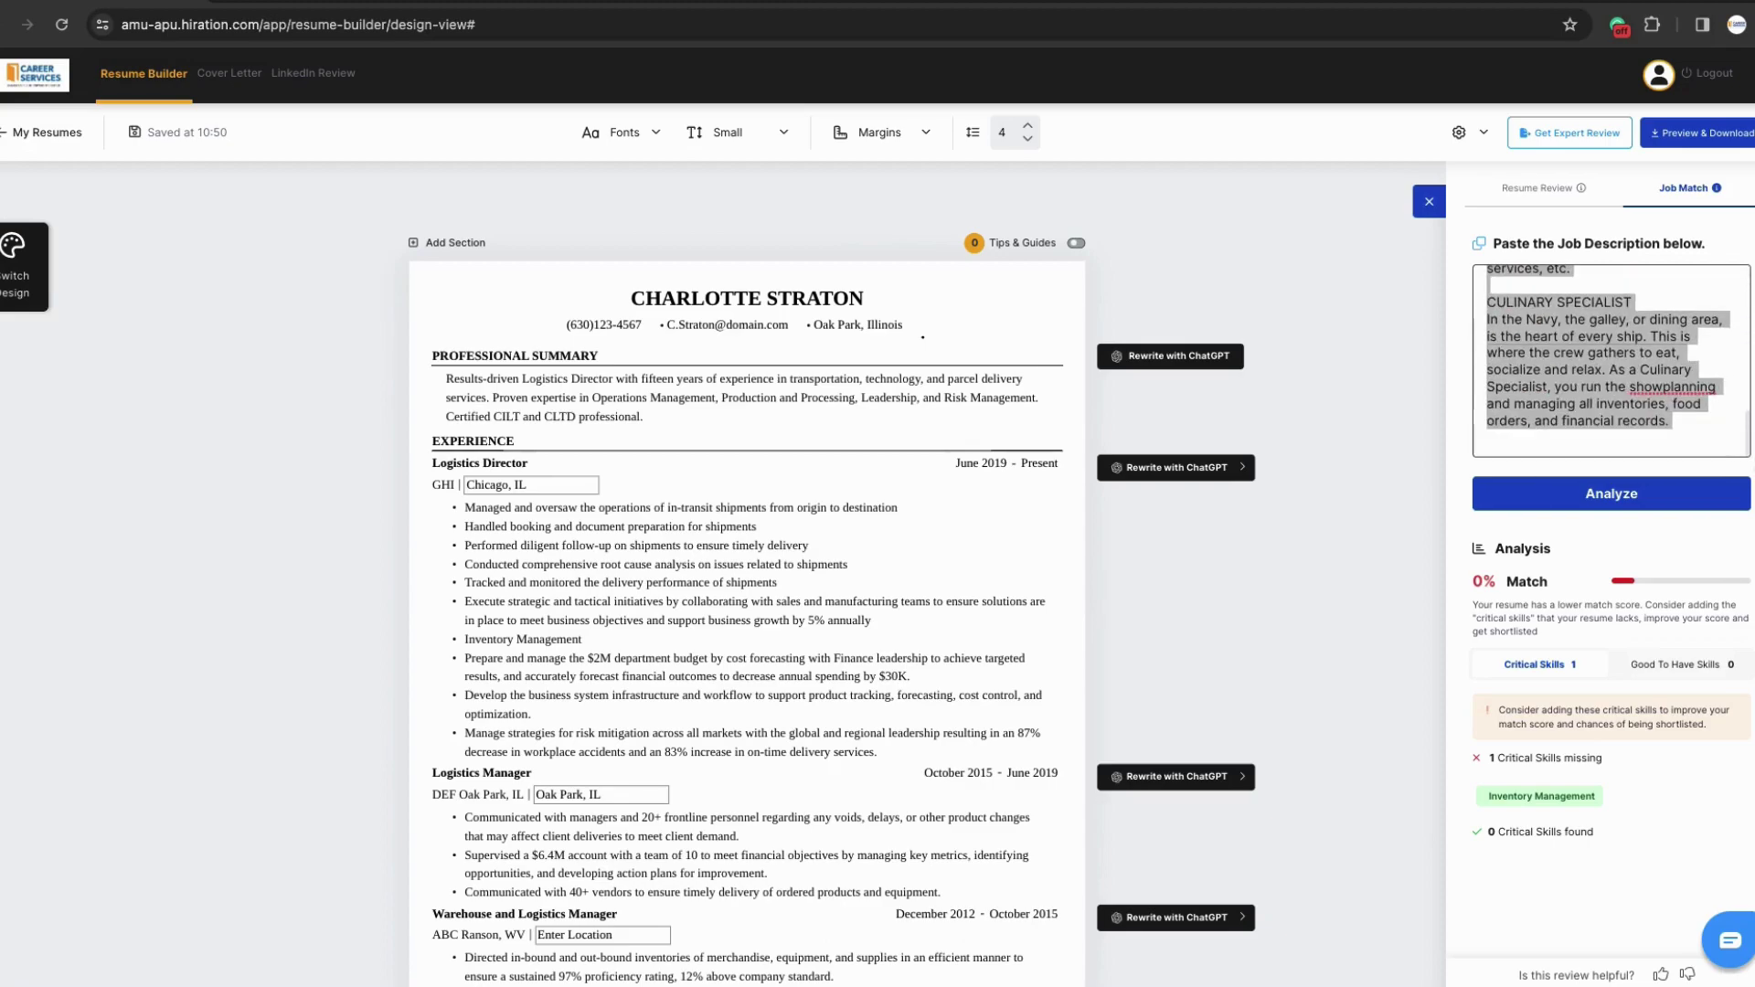
text(At Sierra Nevada Corporation (SNC) we deliver customer-focused technology and best-of-breed integrations in the aerospace and defense sectors. SNC has been honored as one of the most innovative U.S. companies in space, a Tier One Superior Supplier for the U.S. Air Force, and as one of America's fastest-growing companies. Learn more about SNC)
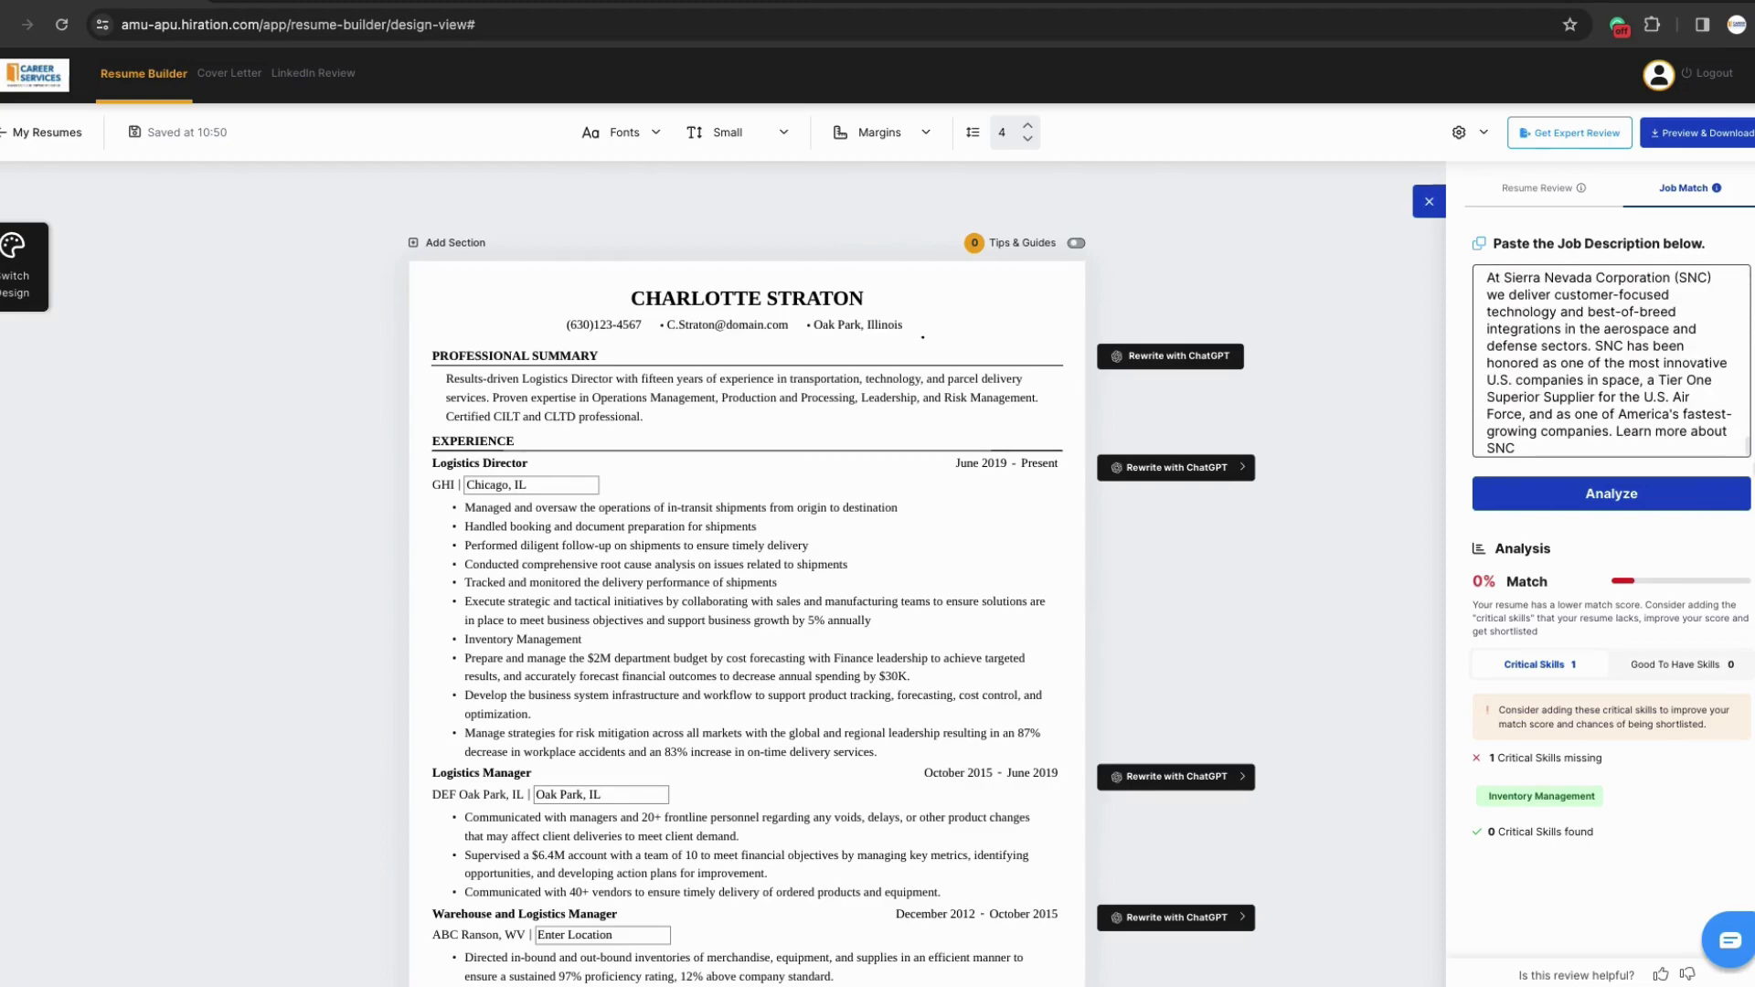
click(1650, 497)
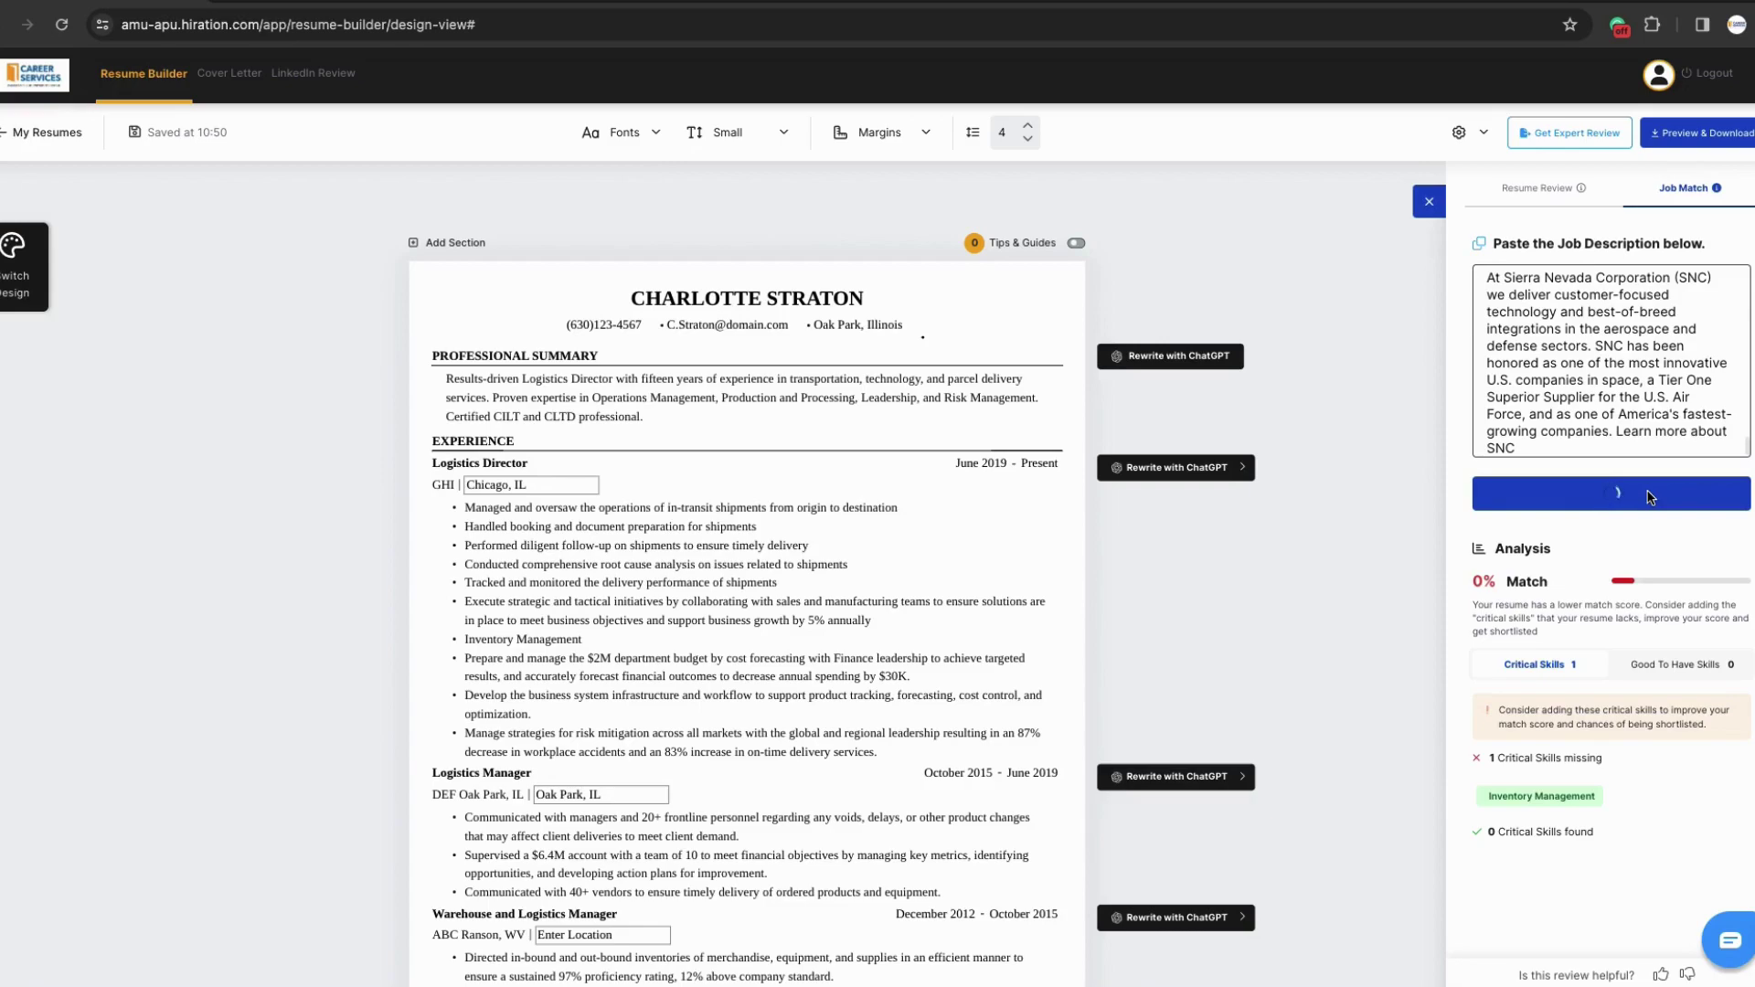